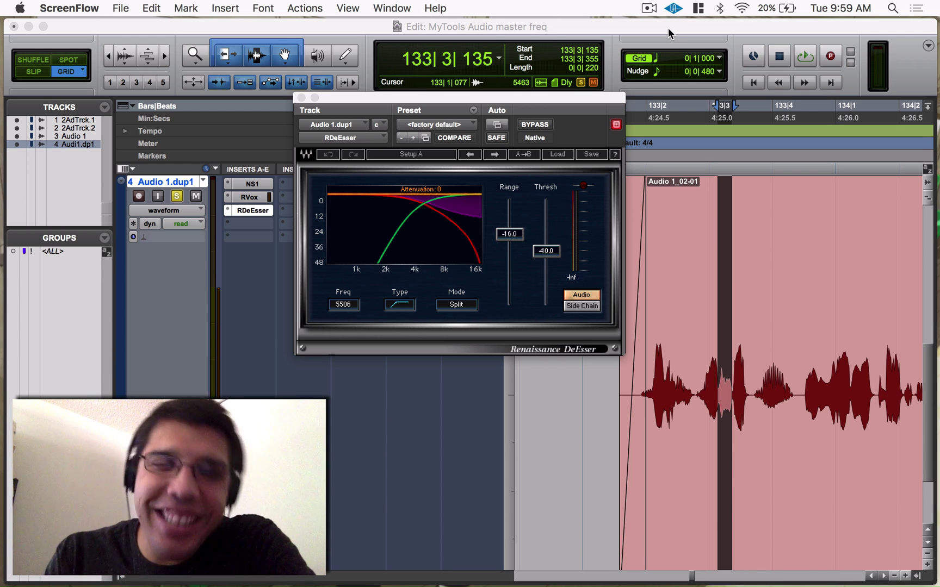
Step: Try a frequency of 2000 in the RDeEsser on Audio 1.dup1, and reset it to the default
click(552, 96)
drag(528, 96, 535, 56)
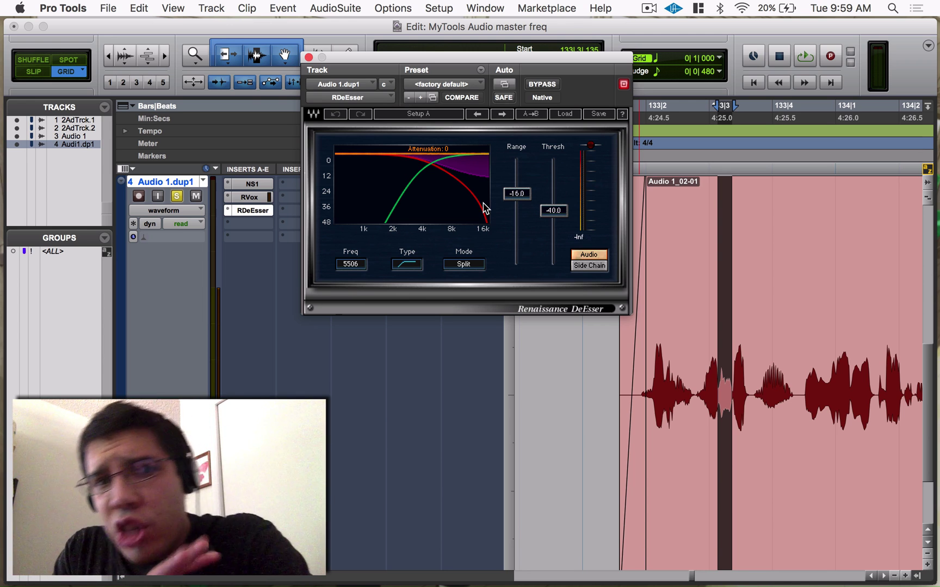
click(350, 265)
text(2000)
key(Return)
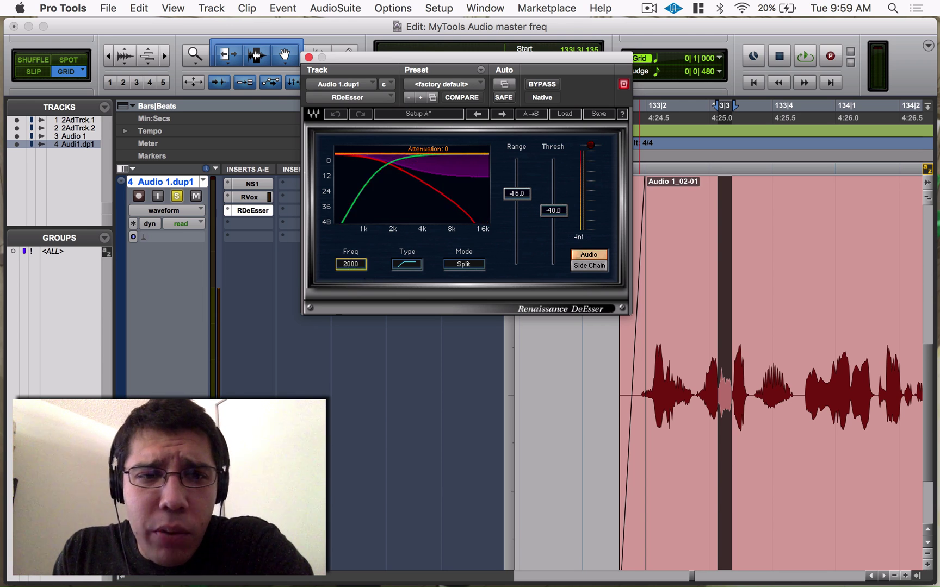
alt+click(354, 267)
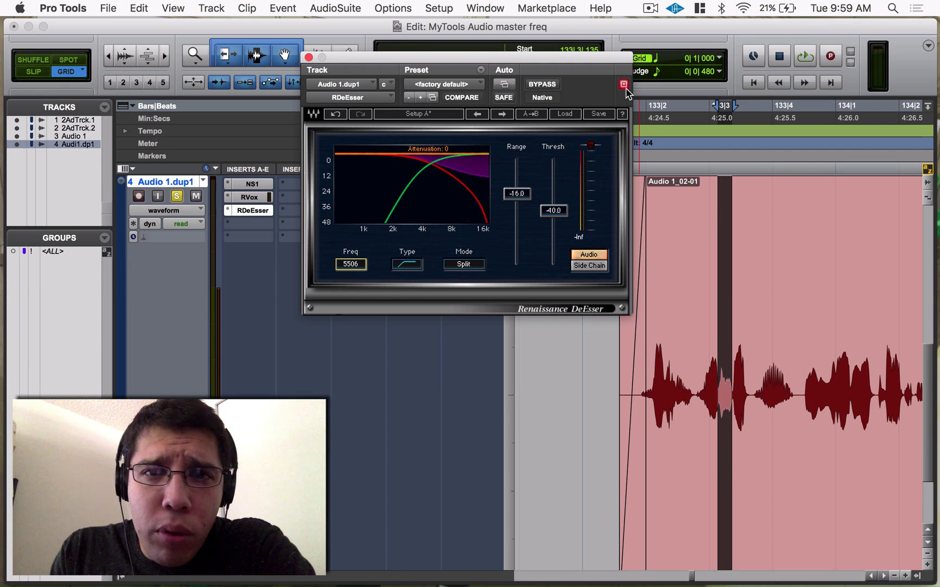
Step: Keep the RDeEsser window open and insert the mono Dyn3 De-Esser in the empty slot below it
click(623, 84)
click(254, 225)
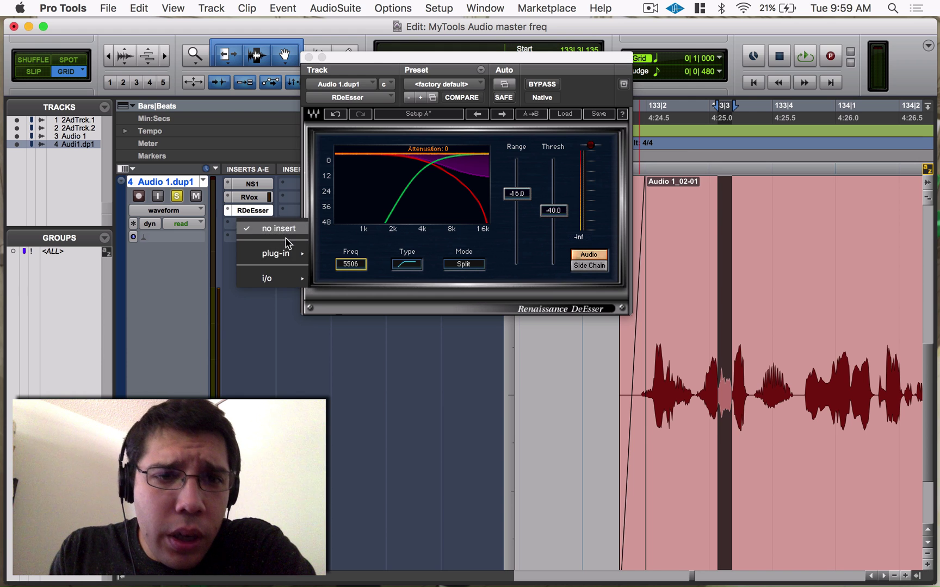
mouse_move(277, 254)
mouse_move(414, 163)
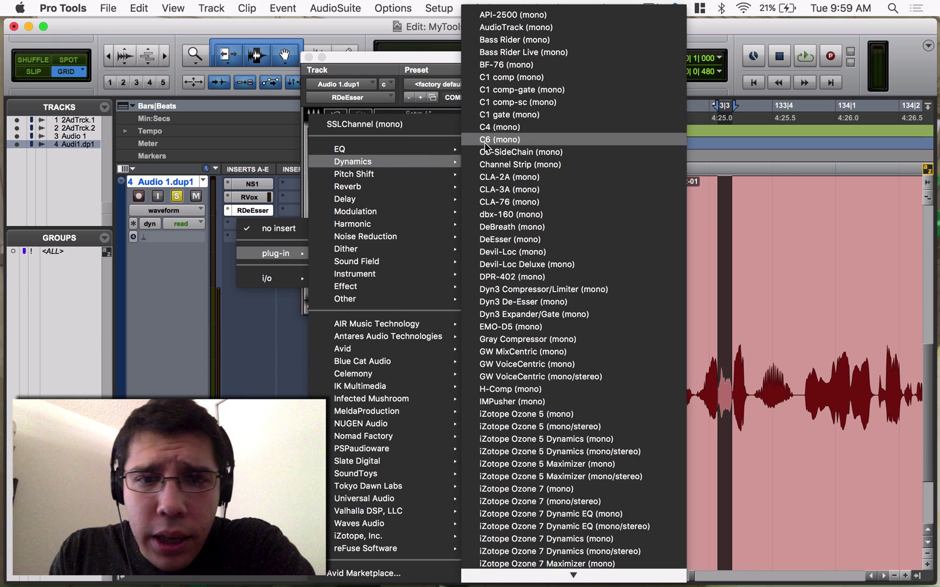
click(550, 304)
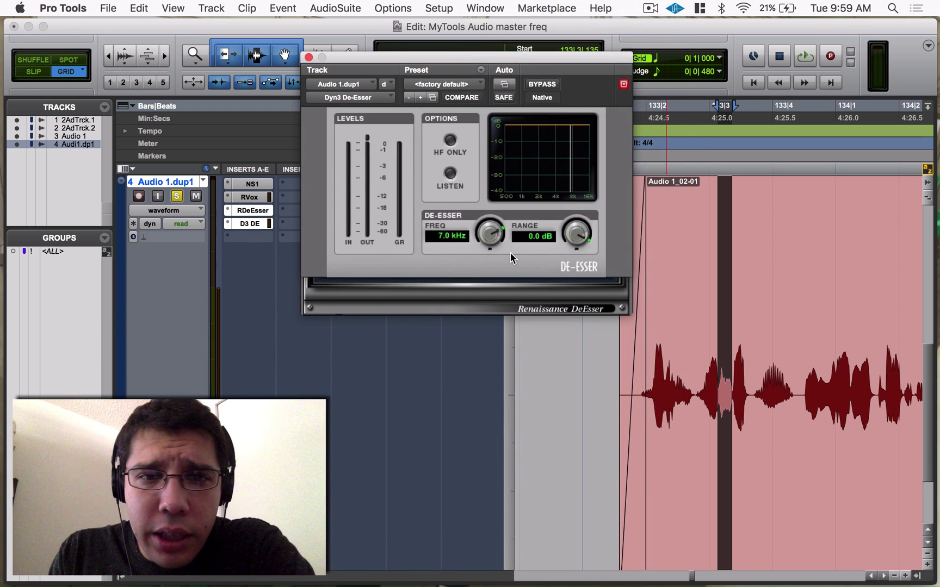
Step: Lower the Dyn3 De-Esser's frequency to 500.0 Hz and enable its HF Only option
drag(500, 244, 505, 424)
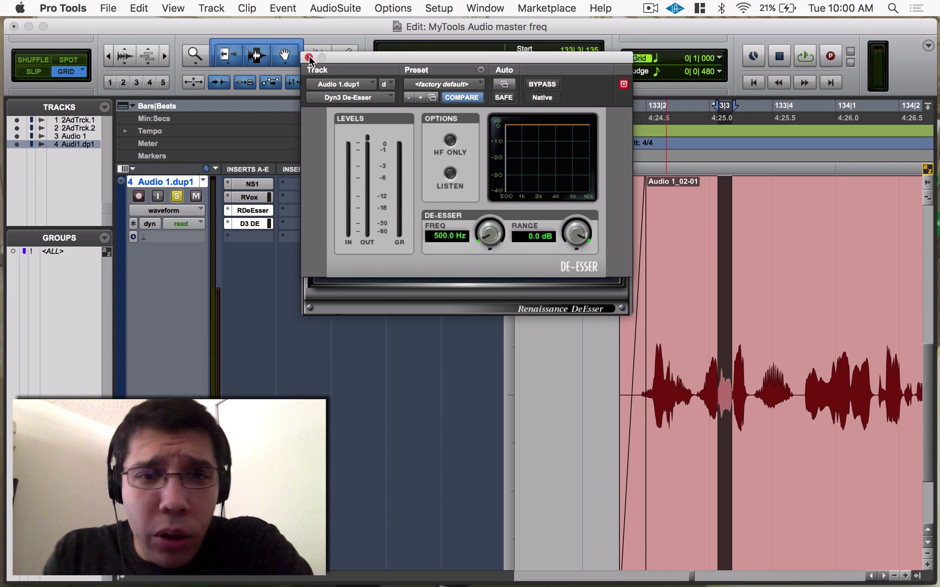
click(252, 210)
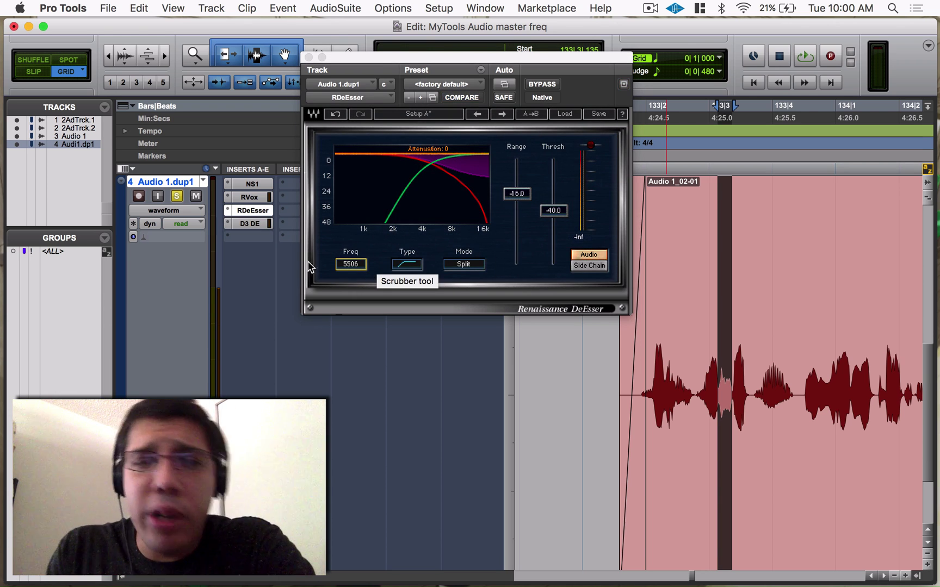
click(252, 223)
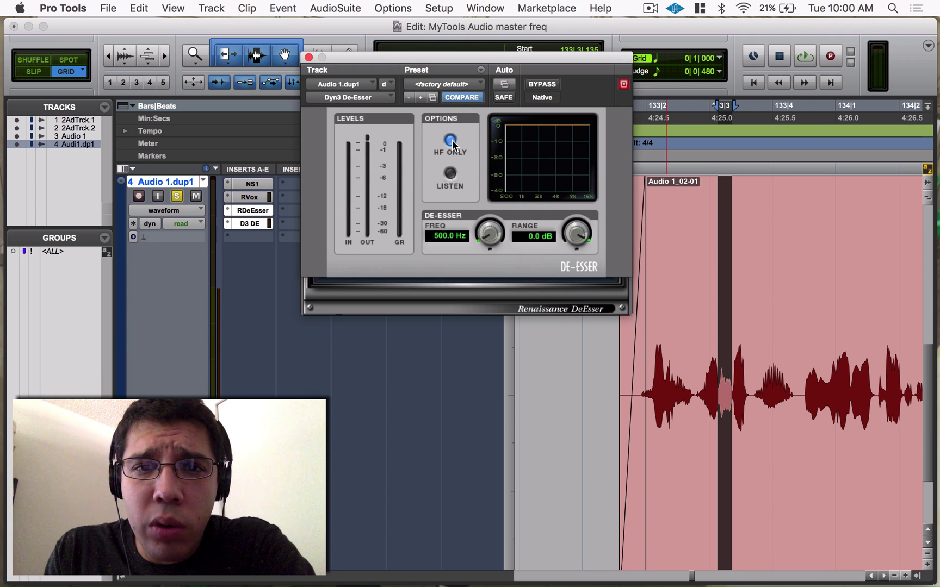
drag(316, 55, 314, 55)
Step: Reopen the RDeEsser and remove the Dyn3 De-Esser from the Audio 1.dup1 inserts
click(252, 210)
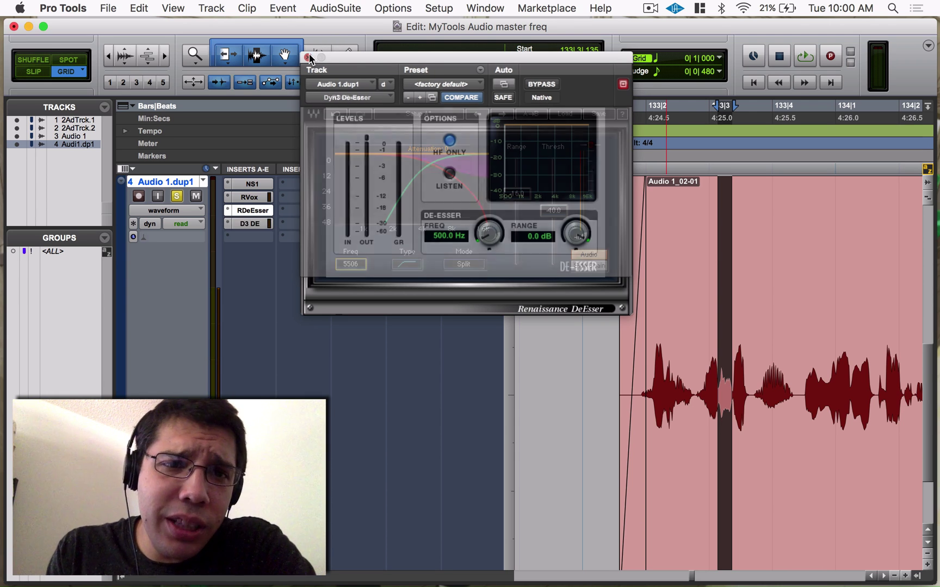
click(232, 224)
click(270, 200)
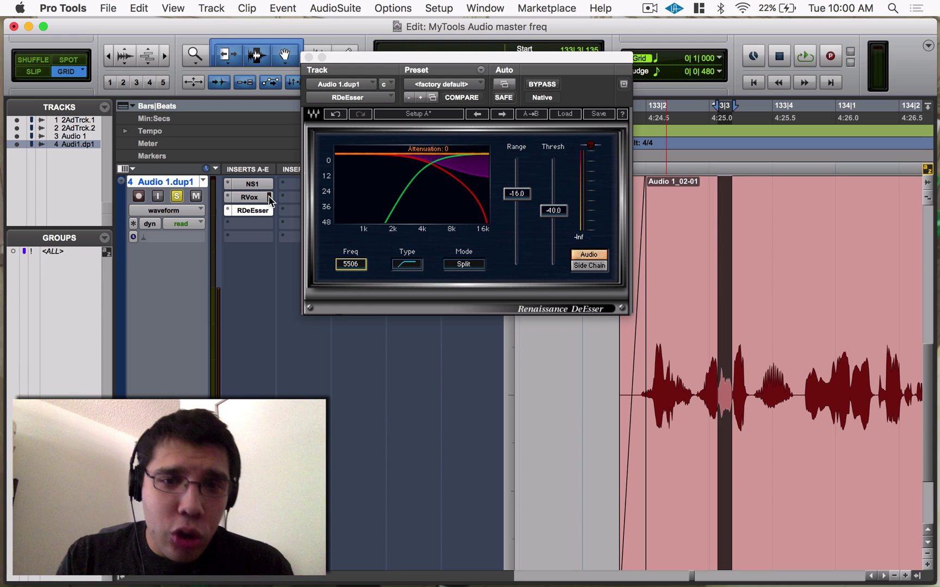
Step: Switch the Audio 1.dup1 track view to its volume automation
click(190, 210)
click(165, 223)
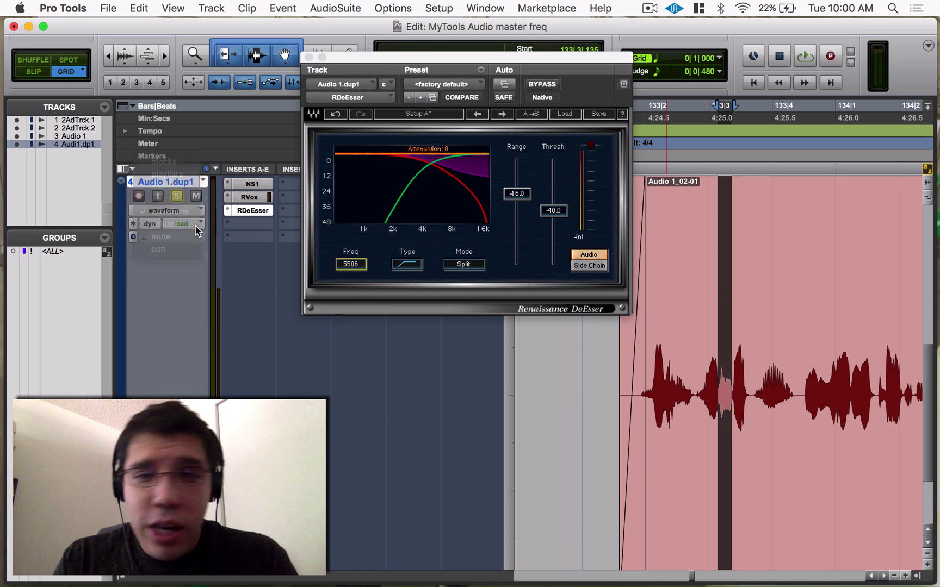
key(super+bracketright)
key(super+bracketright)
scroll(748, 395, right, 1)
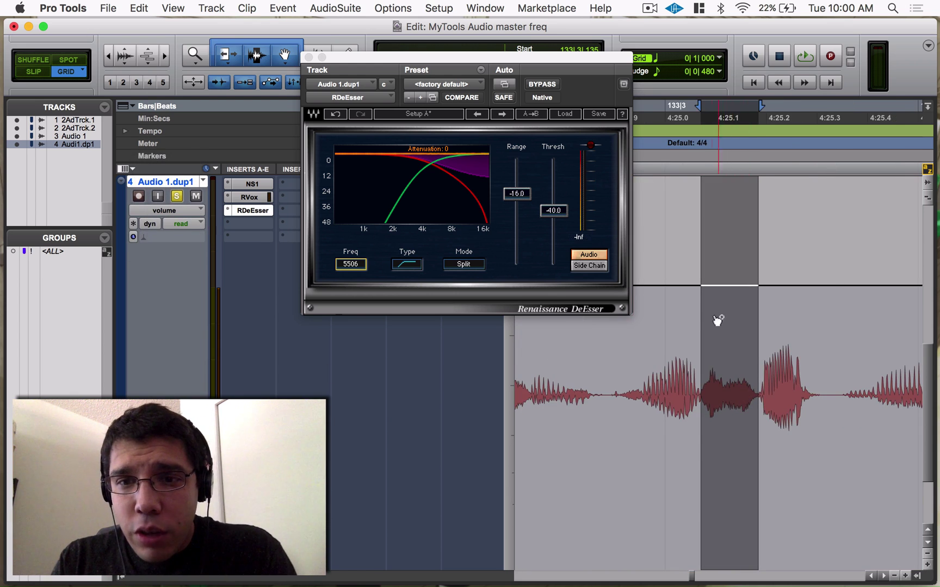
Step: Add volume breakpoints around the selected sound near 133|3 and pull the line down into a dip
click(828, 285)
click(687, 286)
drag(705, 285, 769, 288)
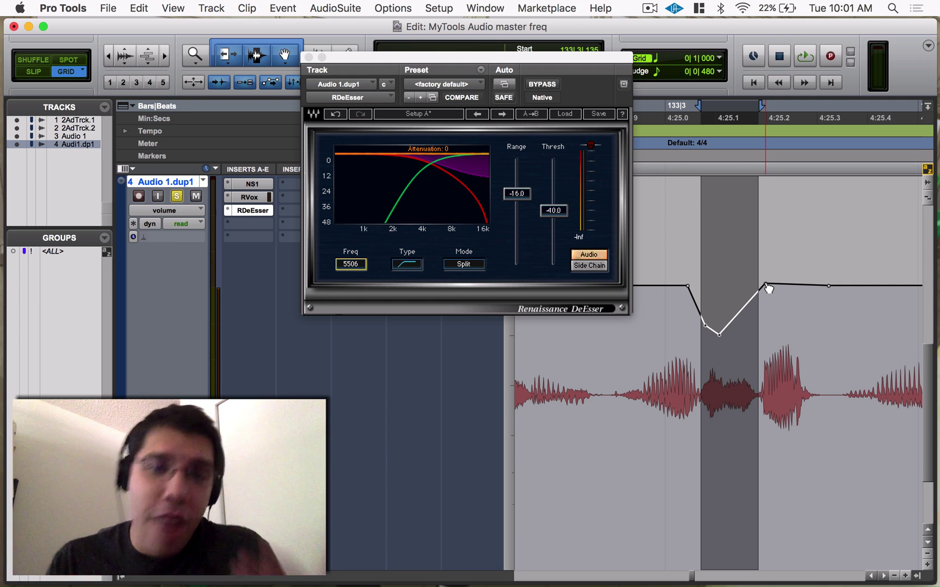
Step: Undo the volume automation dip near 133|3
key(super+bracketleft)
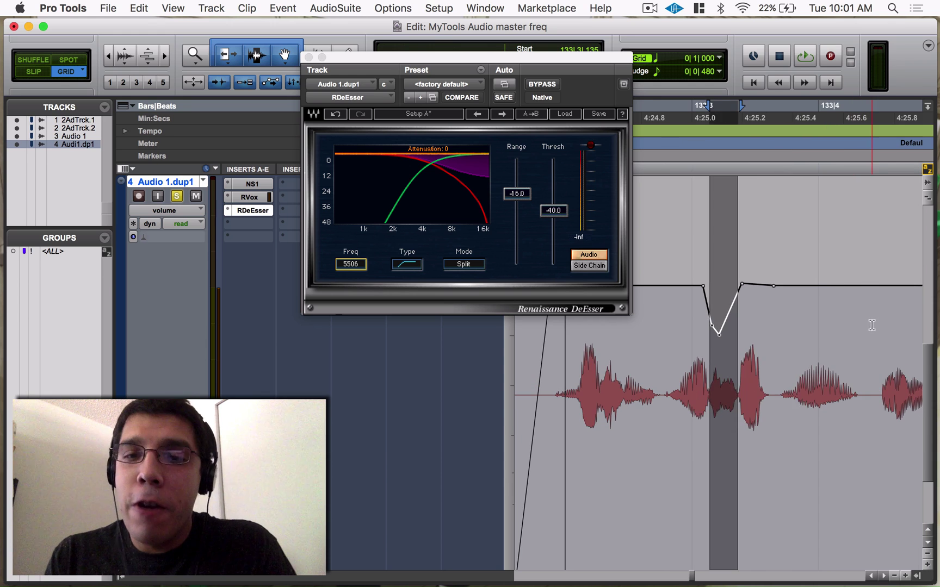
drag(821, 325, 695, 325)
key(super+z)
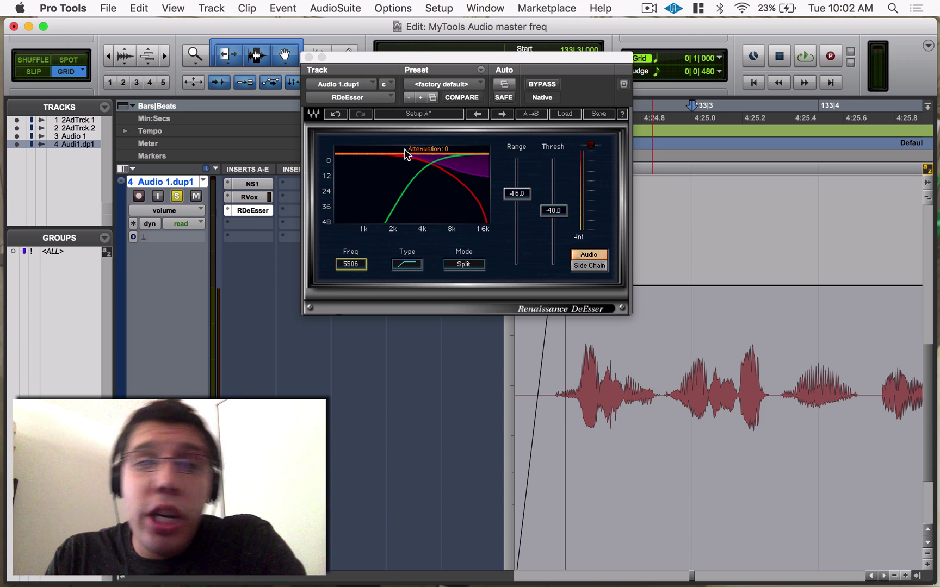
Step: Move the RDeEsser window off the inserts and relocate the RDeEsser insert to slot i of inserts F-J
drag(429, 70, 666, 40)
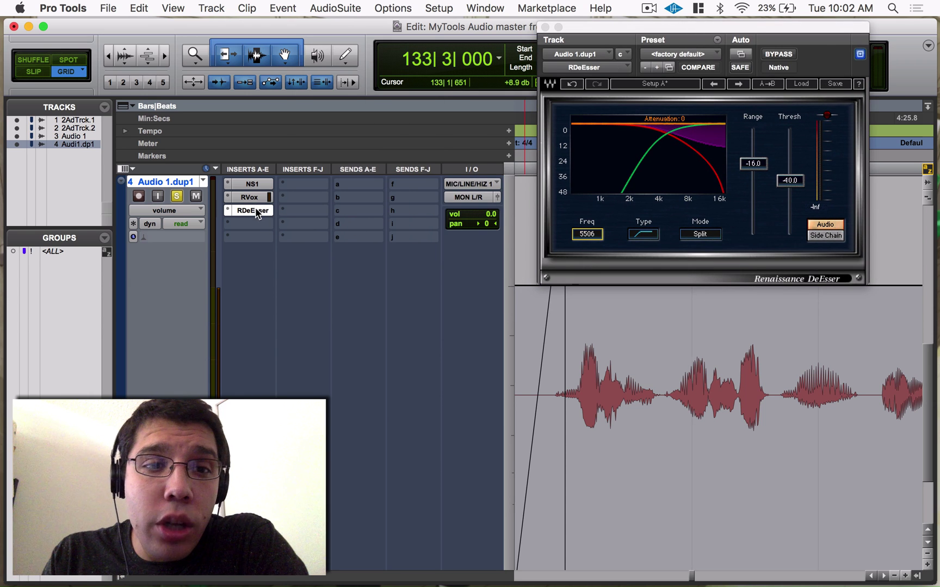
drag(337, 230, 337, 231)
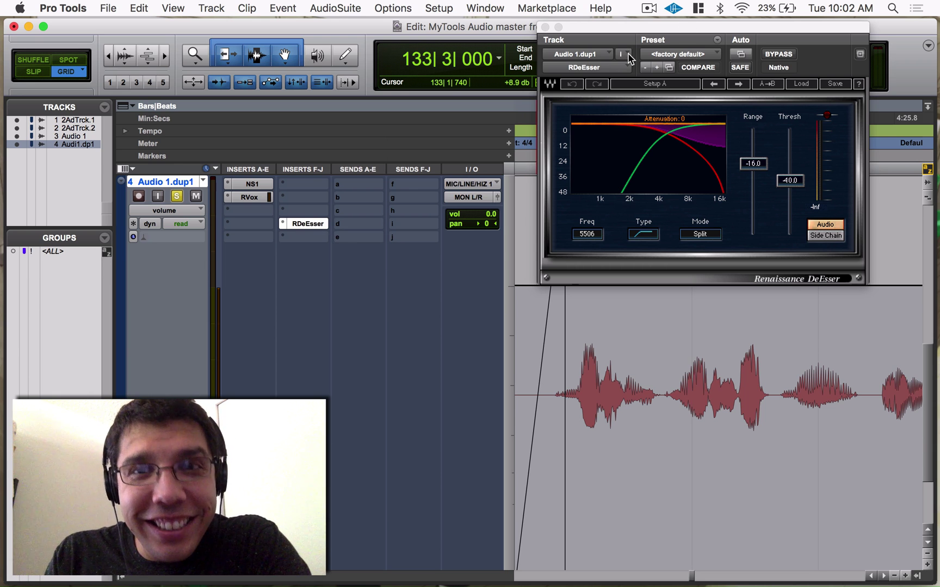
click(307, 221)
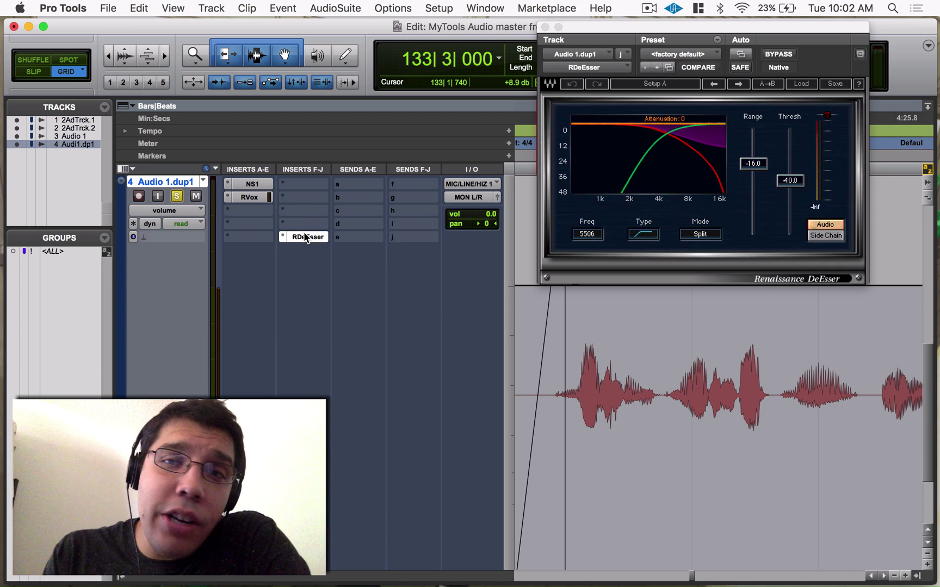
drag(303, 232, 301, 223)
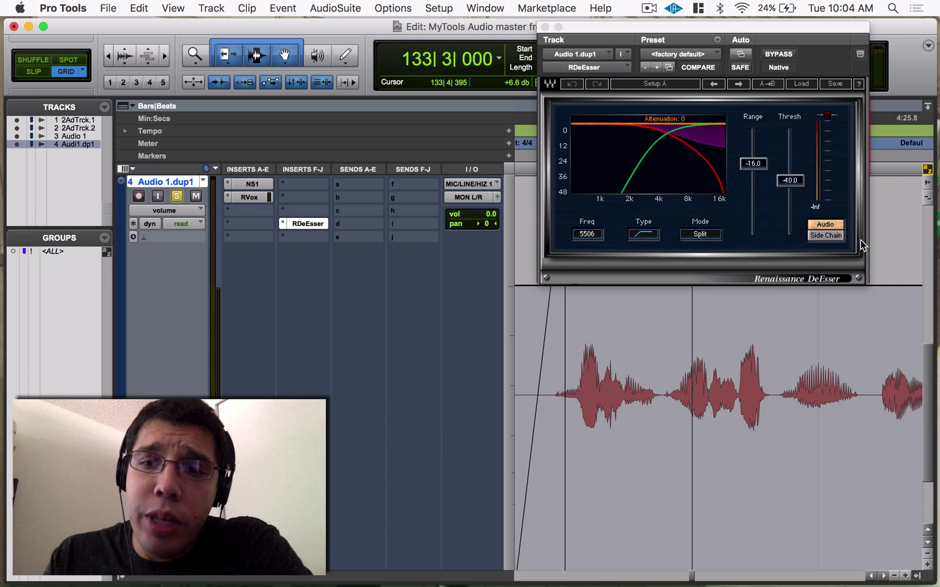
Step: Set the RDeEsser's monitoring to Side Chain and play the passage from 133|3 to hear the isolated signal
click(828, 235)
click(828, 228)
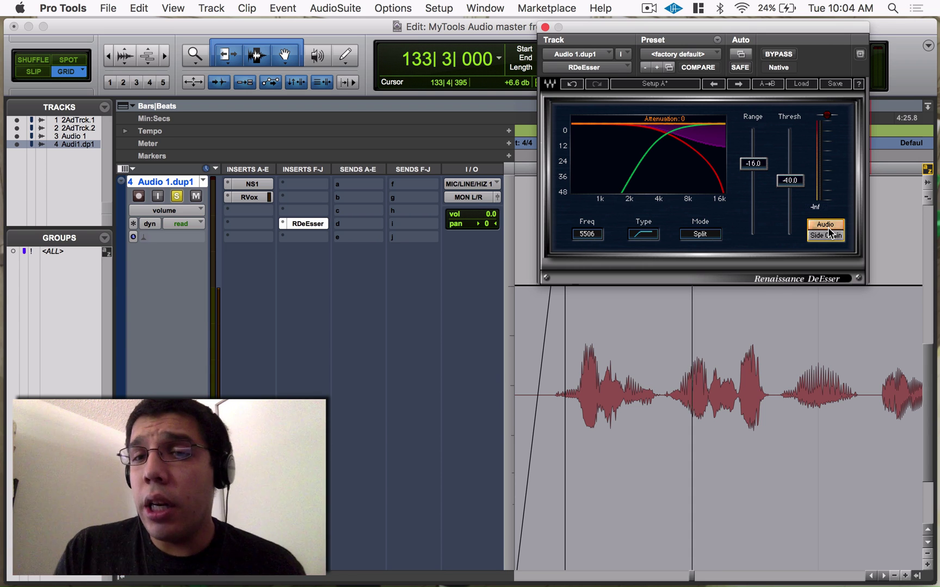
click(827, 239)
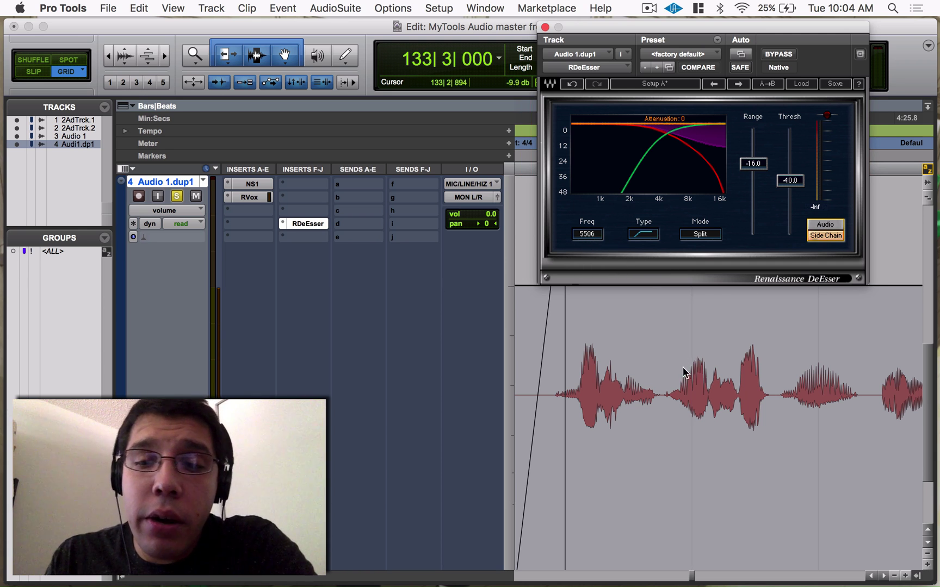
key(space)
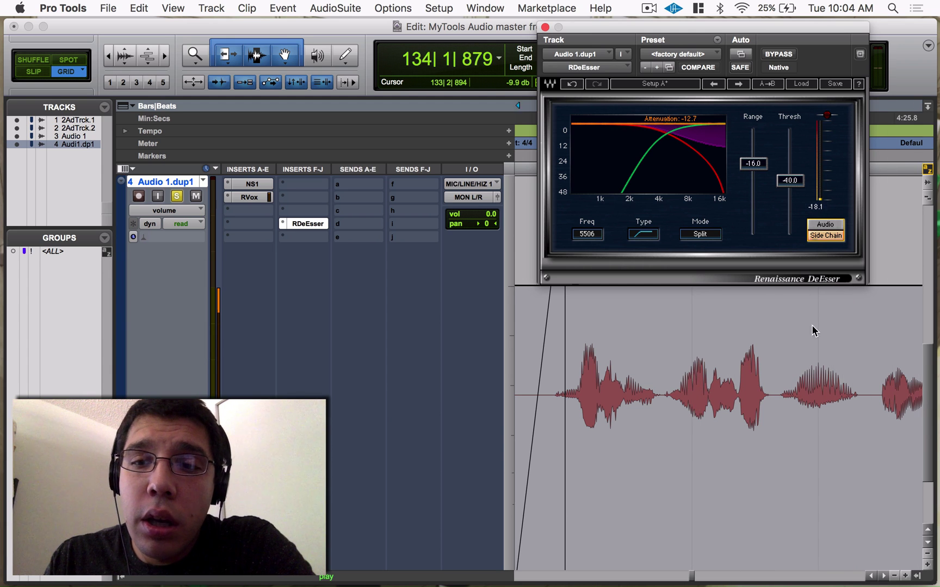
key(space)
Step: Lower the RDeEsser's frequency to 2000 and play the passage again
drag(593, 239, 594, 242)
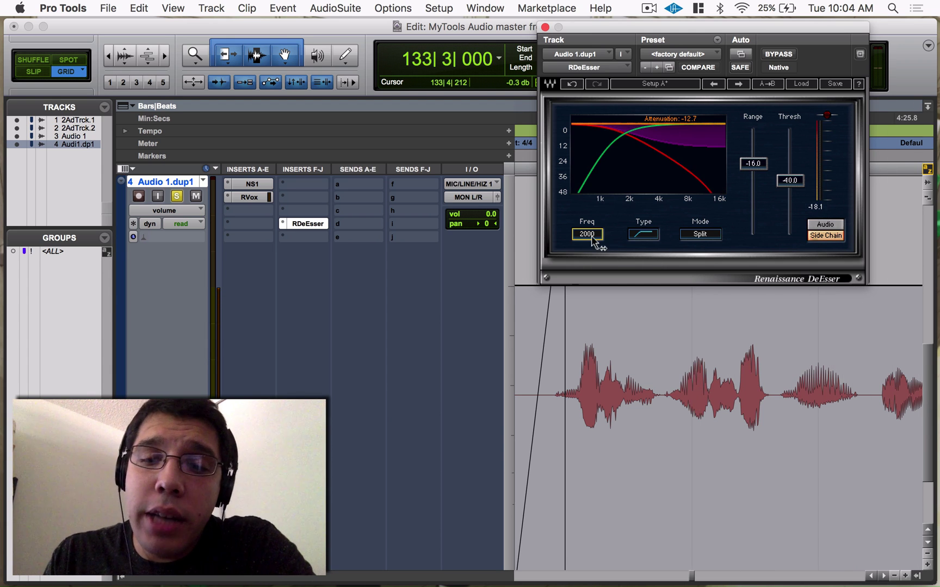
key(space)
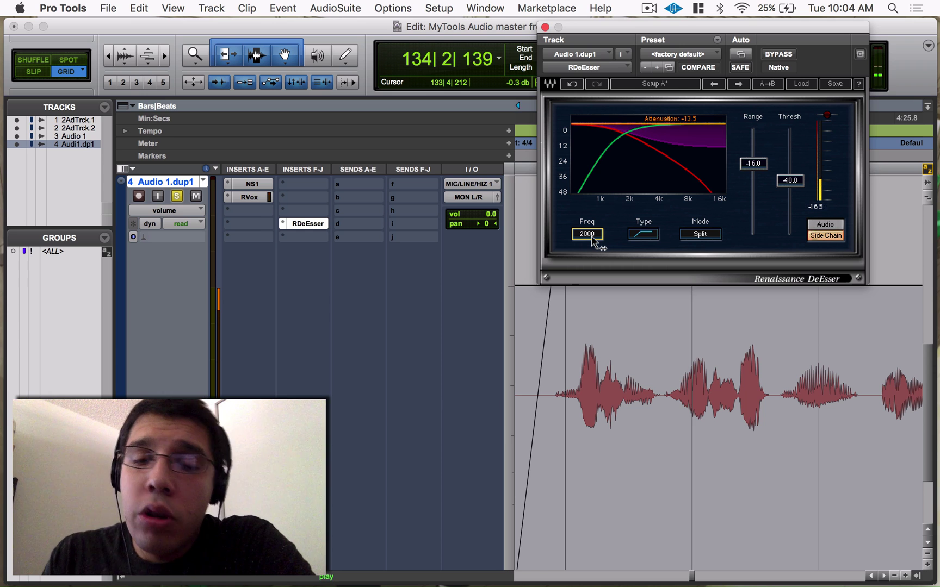
key(space)
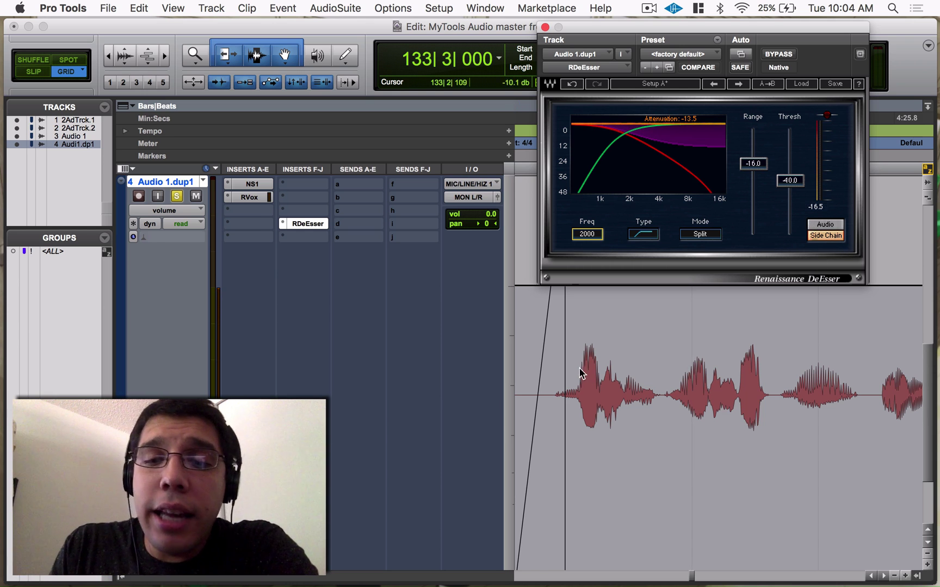
Step: Select the phrase starting at 133|2|000, move the plug-in window clear of the transport, and loop the selection
drag(579, 374, 892, 392)
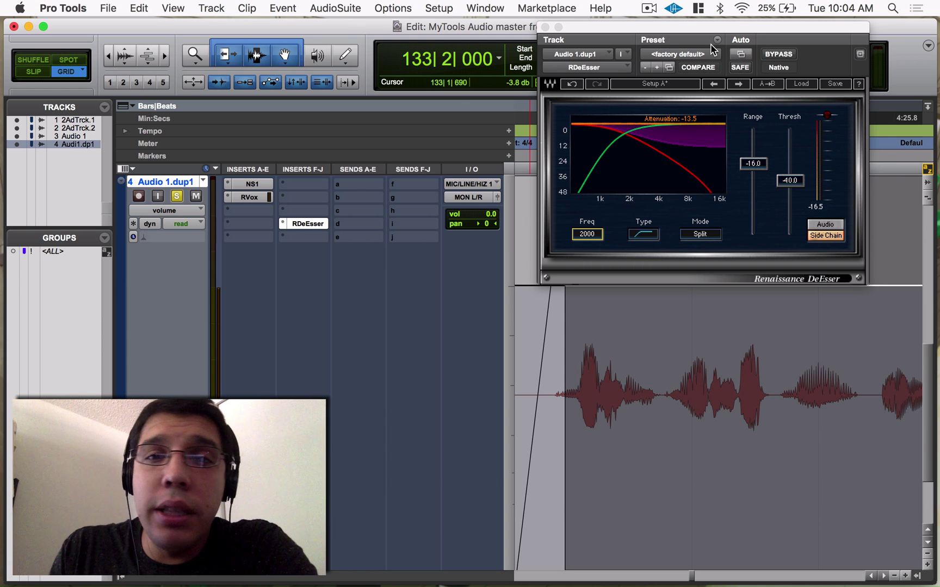
drag(721, 27, 427, 32)
key(space)
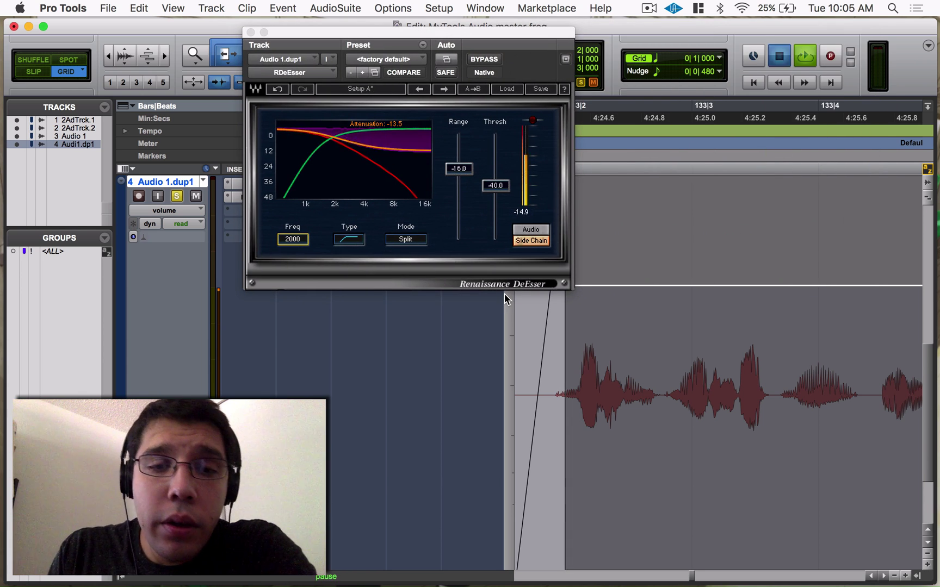
Step: Sweep the RDeEsser's frequency during loop playback, settle on 9126, and stop playback
drag(286, 243, 286, 201)
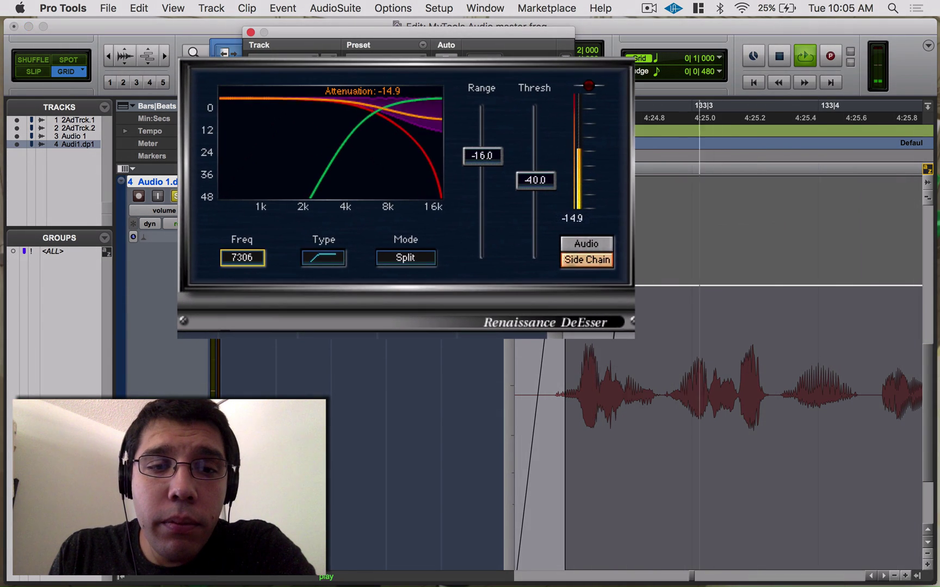
drag(251, 270, 311, 266)
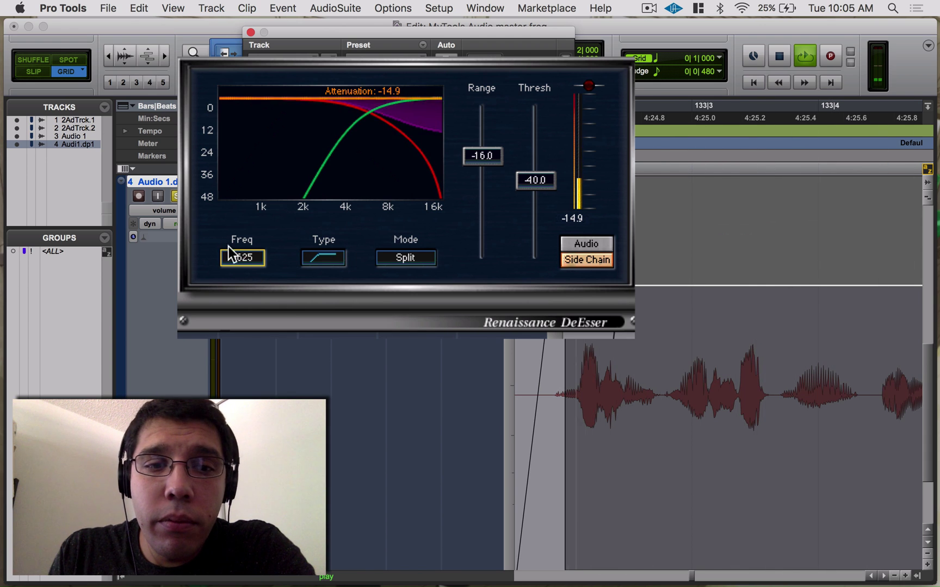
mouse_move(239, 260)
mouse_down()
mouse_move(252, 268)
mouse_move(246, 242)
mouse_up()
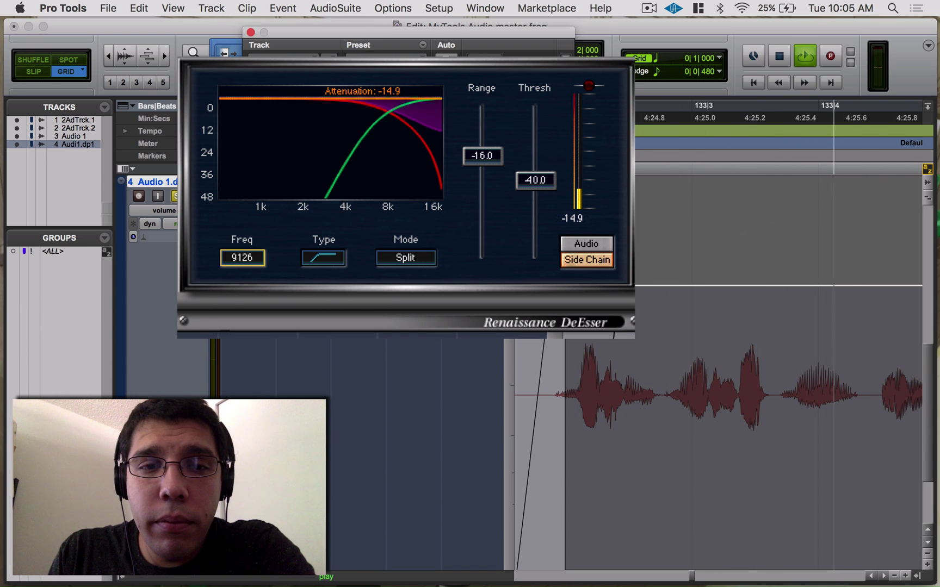
key(space)
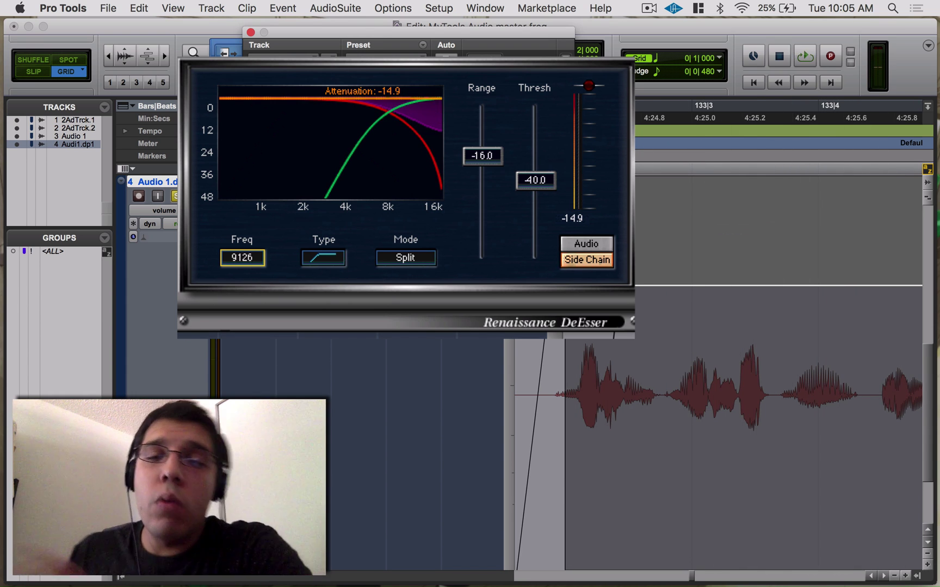
Step: Switch the RDeEsser's monitoring back to Audio and audition the processed phrase
click(596, 245)
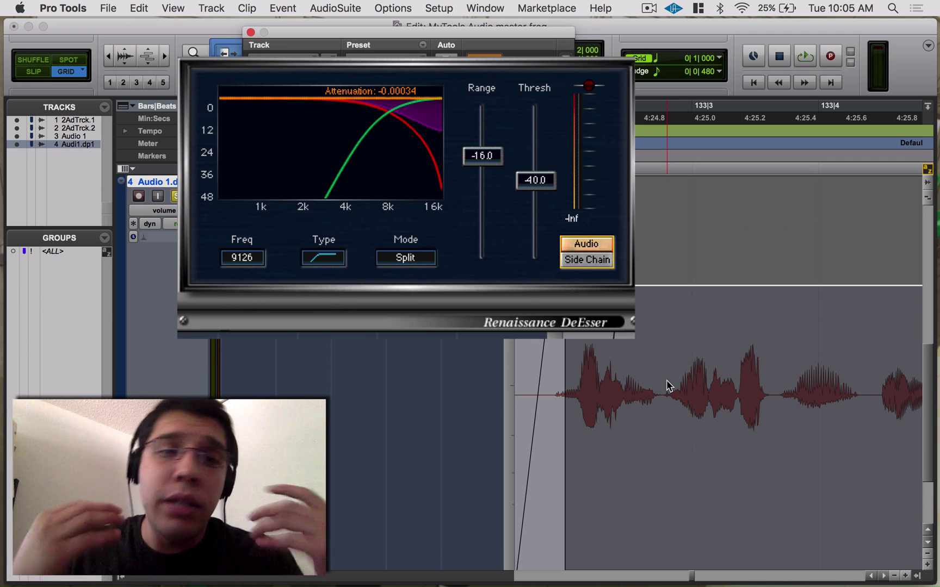
key(space)
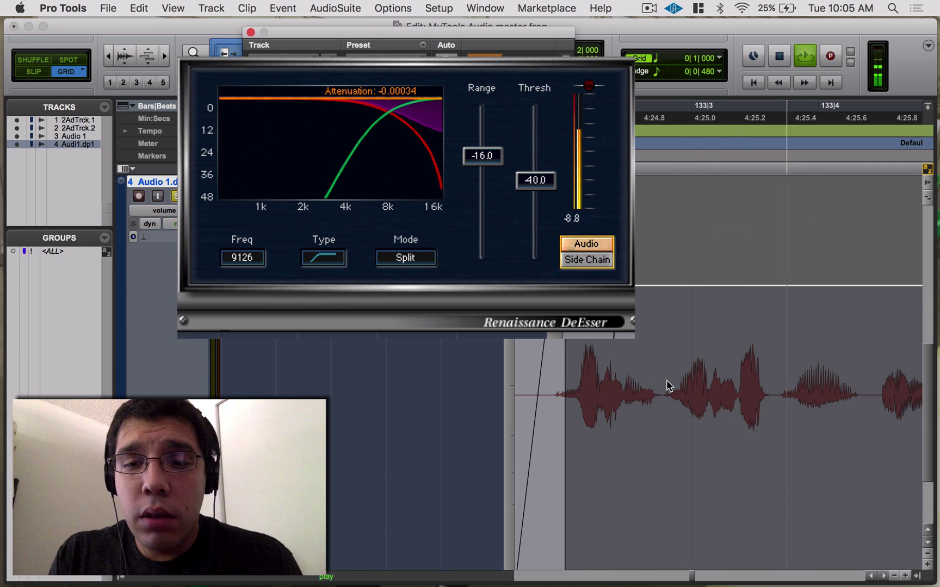
key(space)
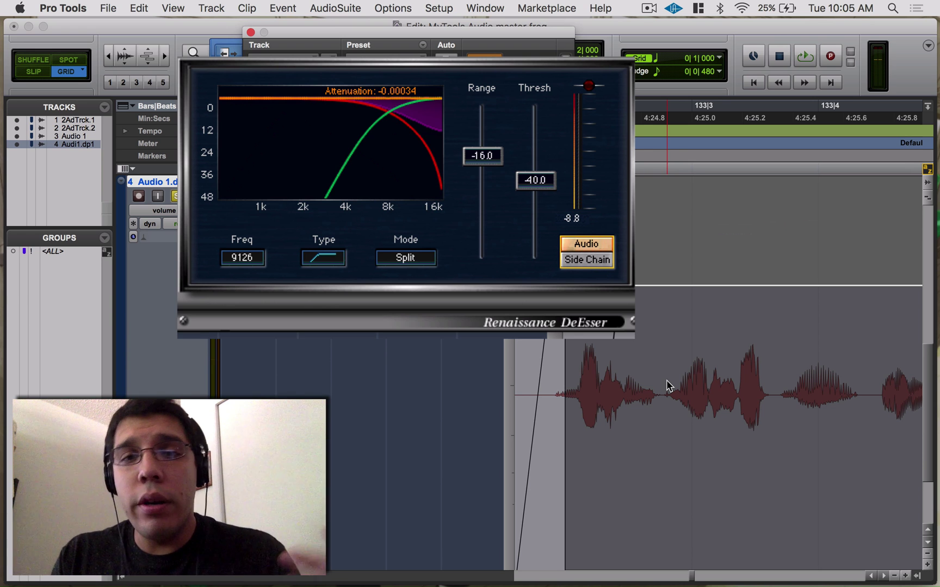
Step: Play the looped phrase a few times to hear the RDeEsser's current processing, ending with playback stopped
key(space)
key(space)
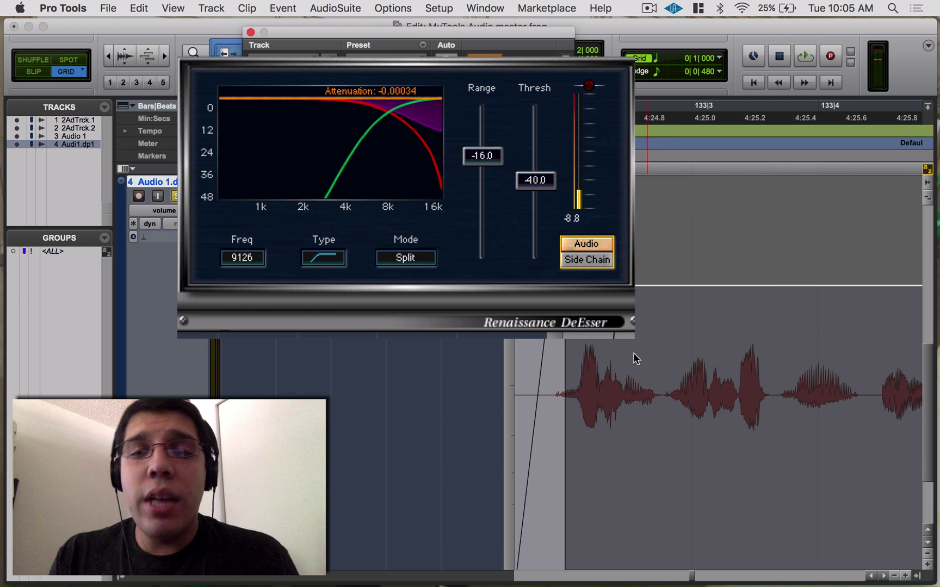
key(space)
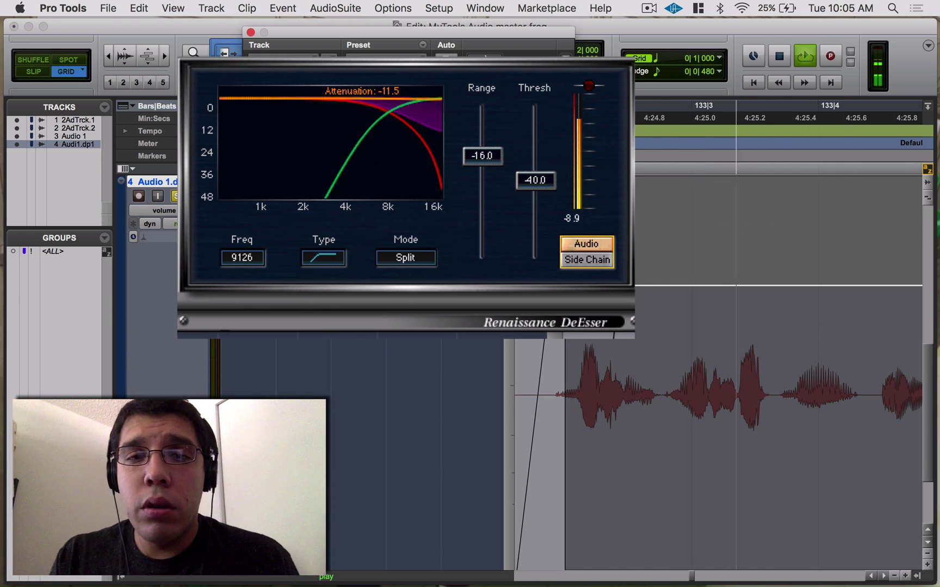
key(space)
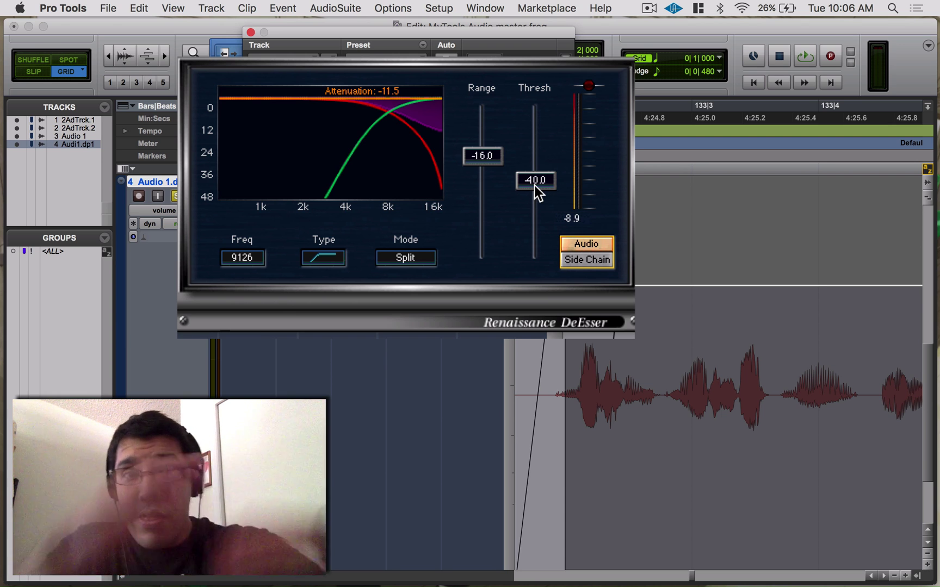
Step: Raise the RDeEsser's threshold to 0.0, lower it to -35.8 while looping the phrase, and audition the result
drag(534, 184, 534, 112)
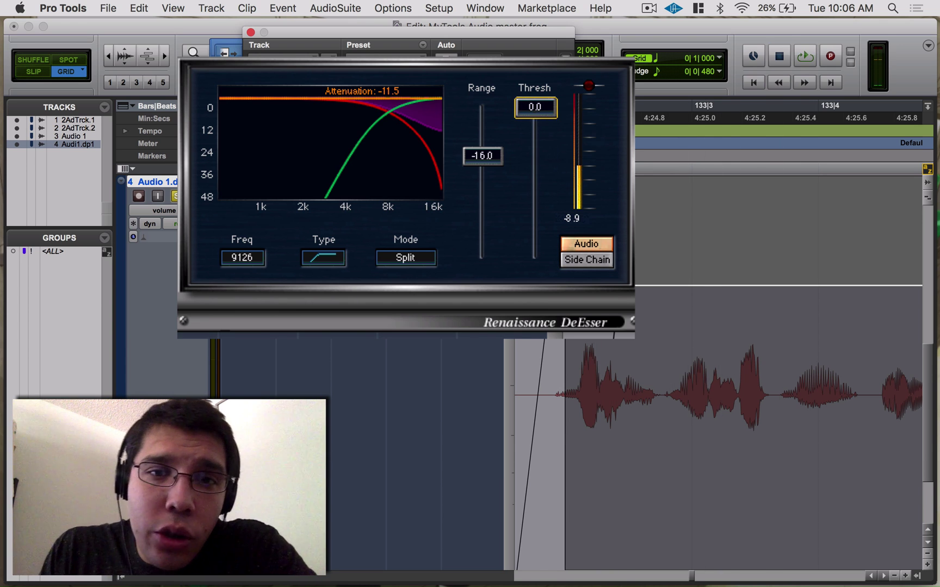
drag(534, 113, 534, 174)
key(space)
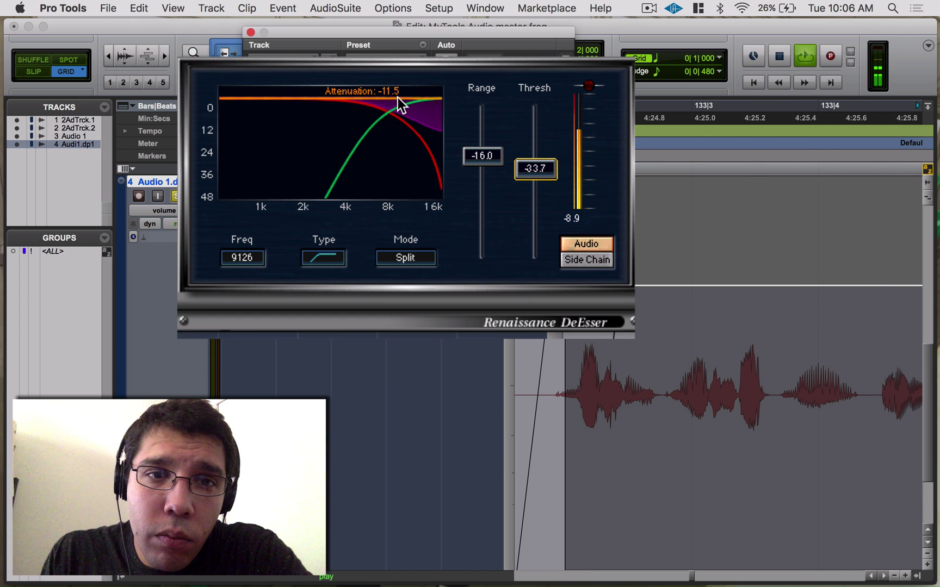
drag(536, 169, 530, 169)
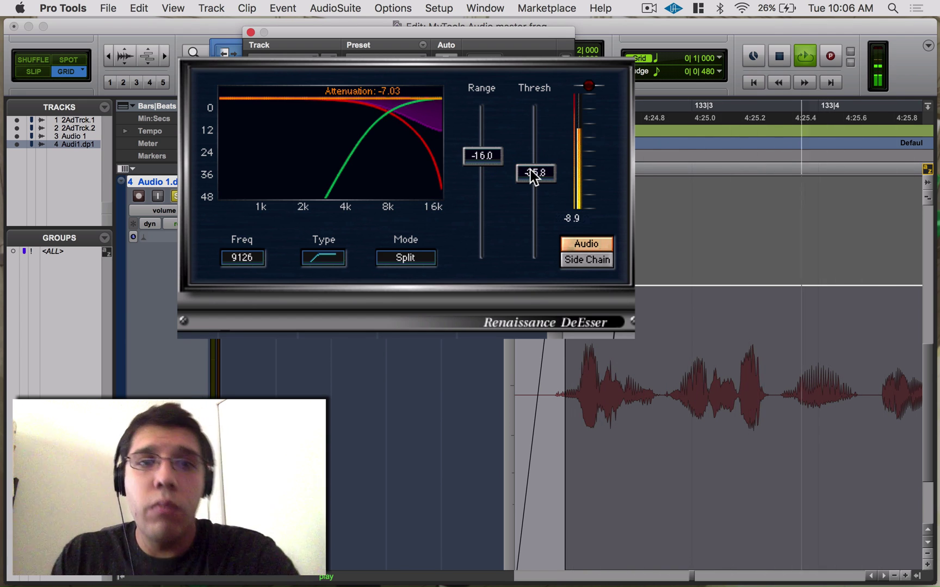
key(space)
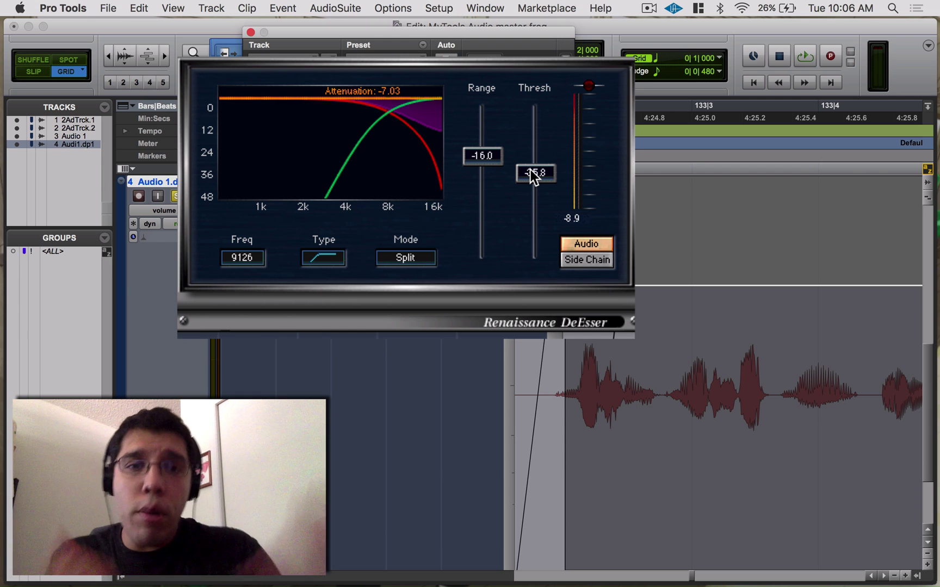
key(space)
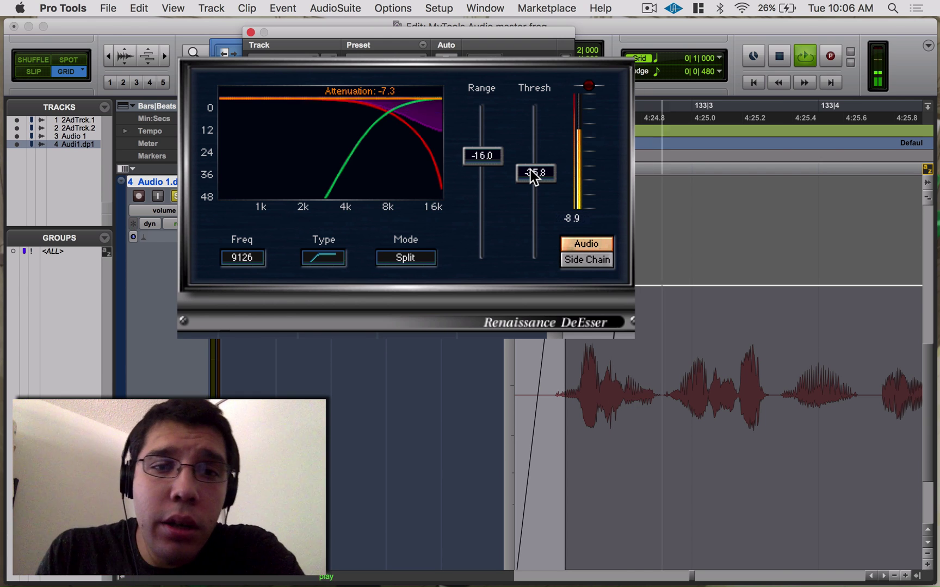
key(space)
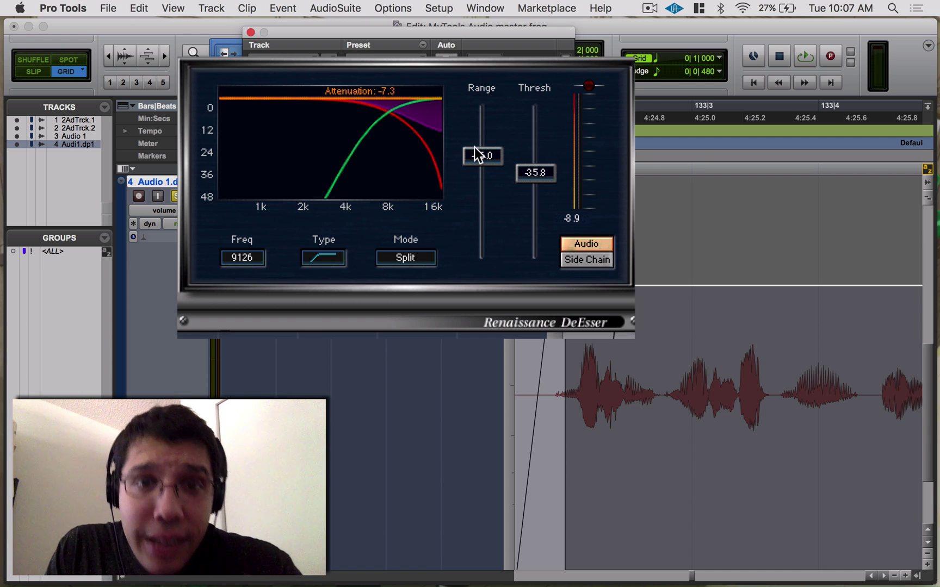
Step: Lower the RDeEsser's threshold to -80.0 during loop playback and audition the phrase with constant attenuation
key(space)
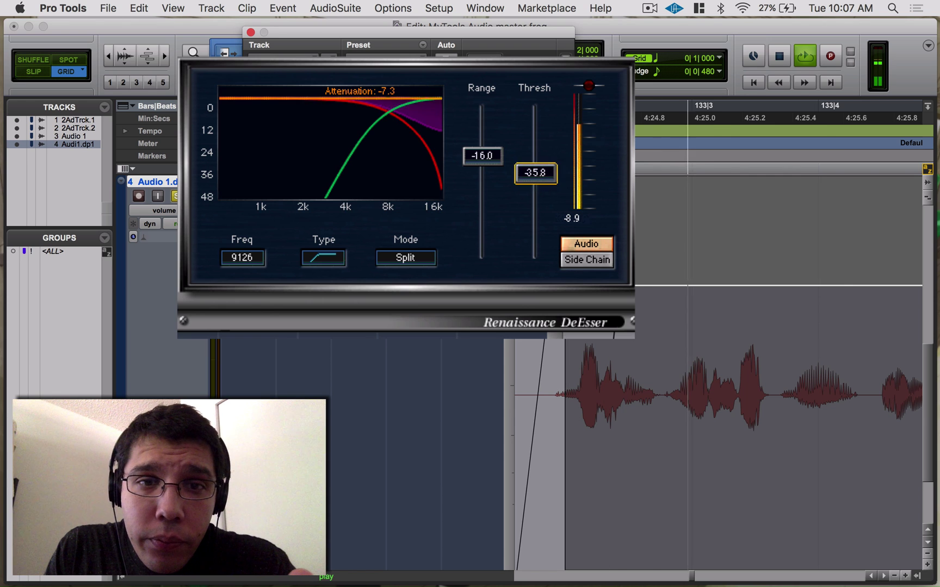
drag(535, 173, 537, 261)
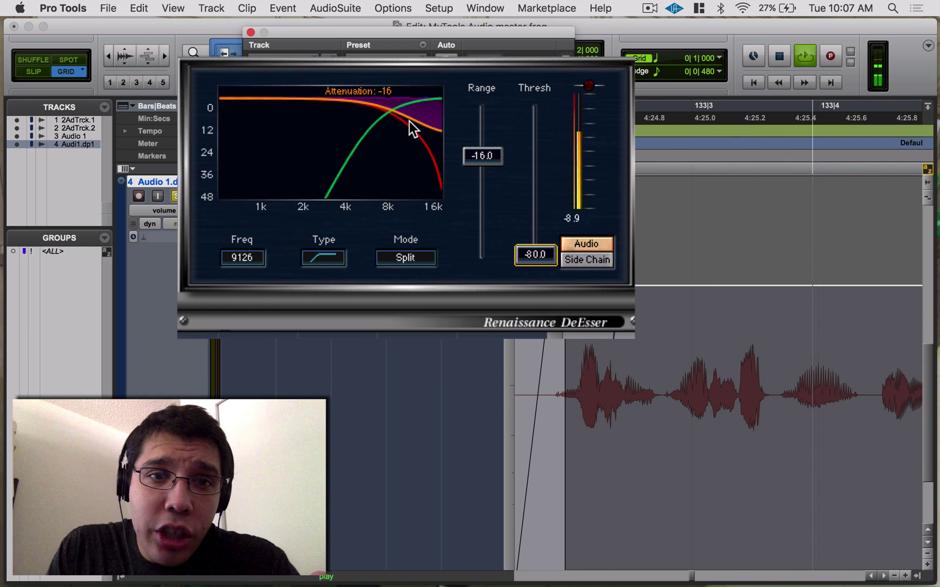
key(space)
click(529, 255)
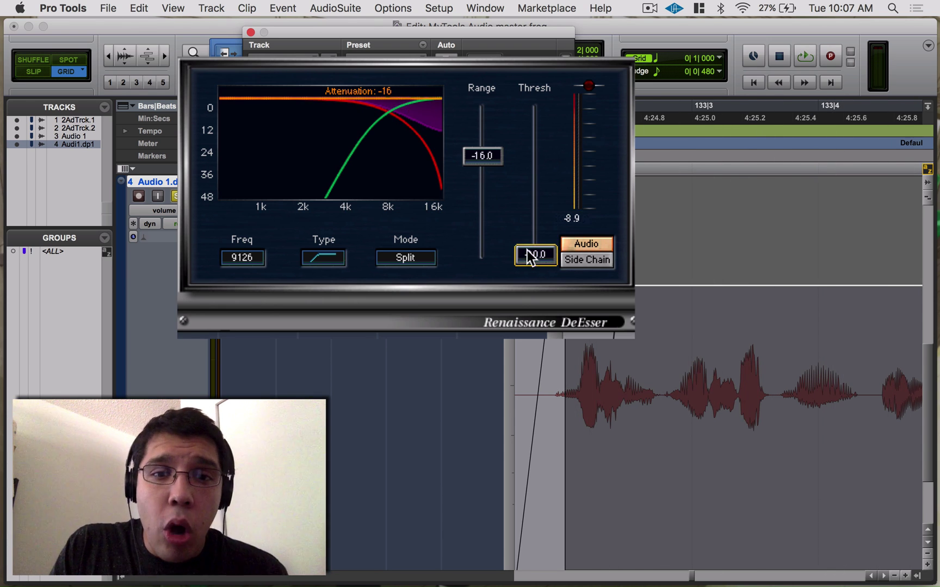
key(space)
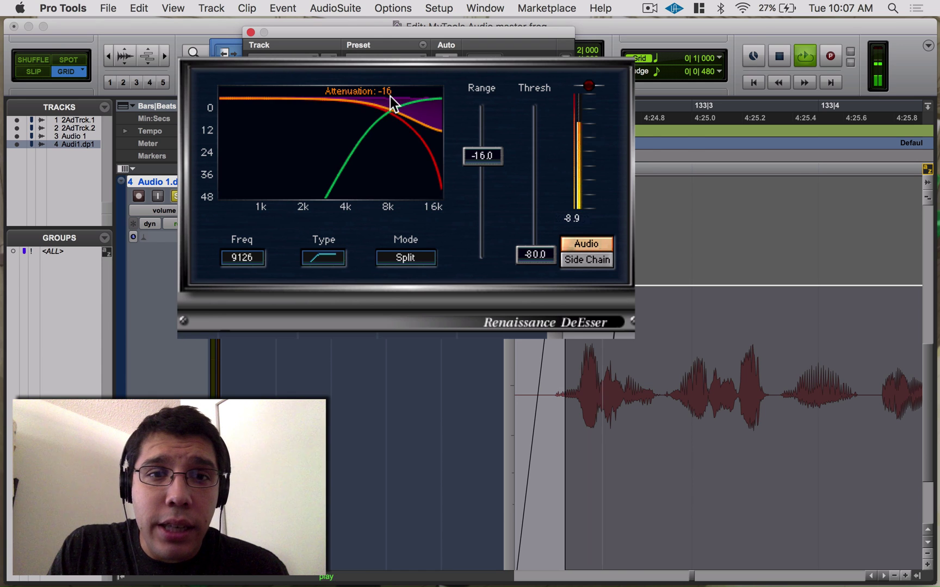
key(space)
Step: Set the RDeEsser's range to -9.6 and audition the looped phrase
drag(483, 155, 483, 145)
key(space)
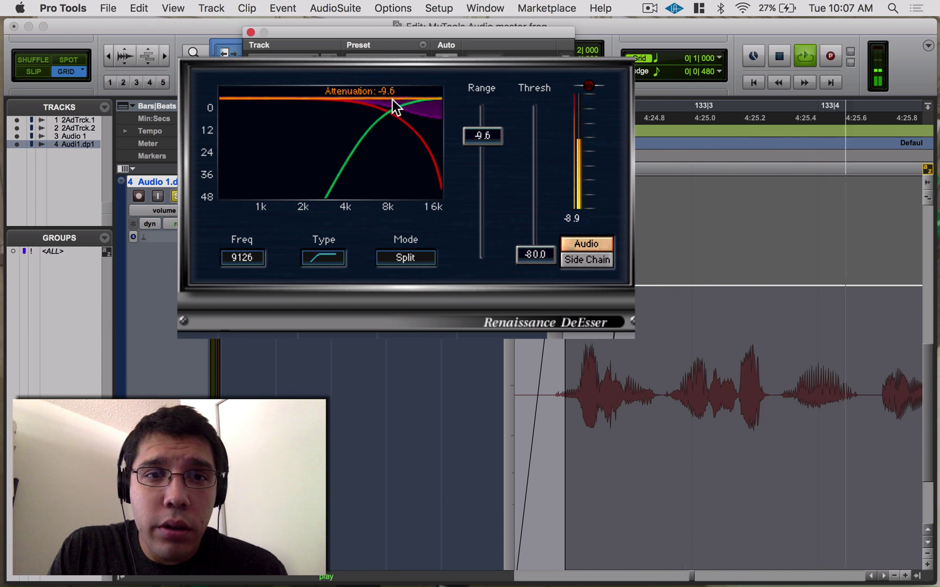
key(space)
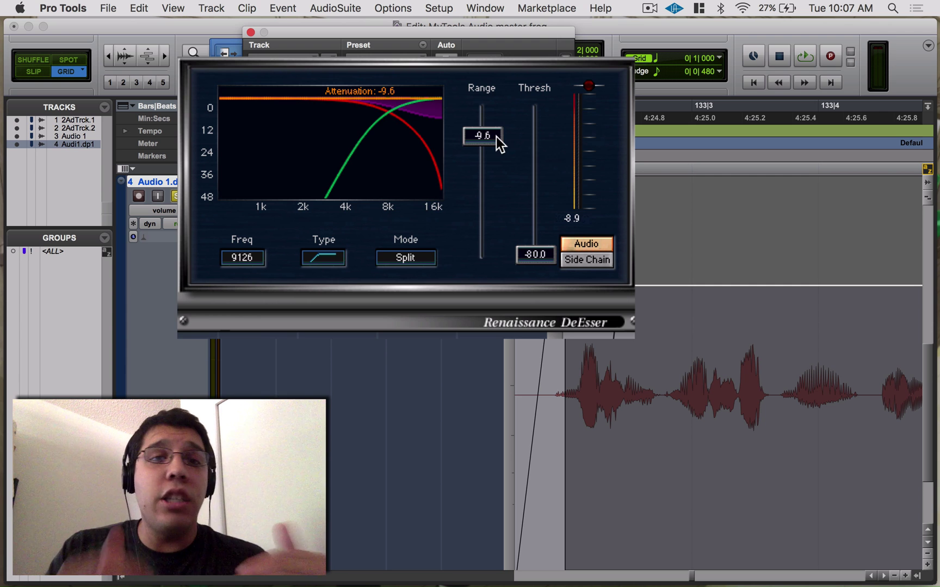
Step: Reduce the RDeEsser's range to -1.8 during loop playback, then stop playback
key(space)
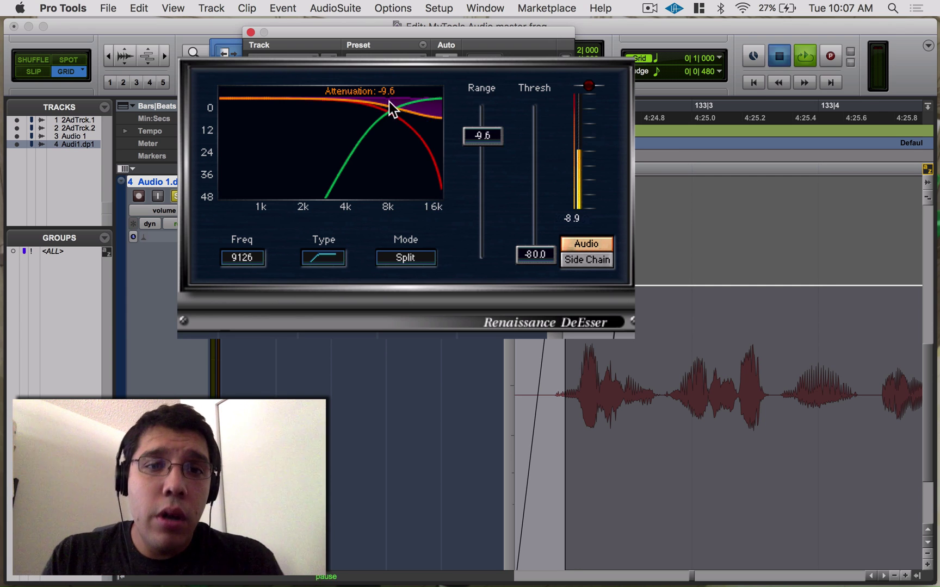
drag(482, 138, 482, 113)
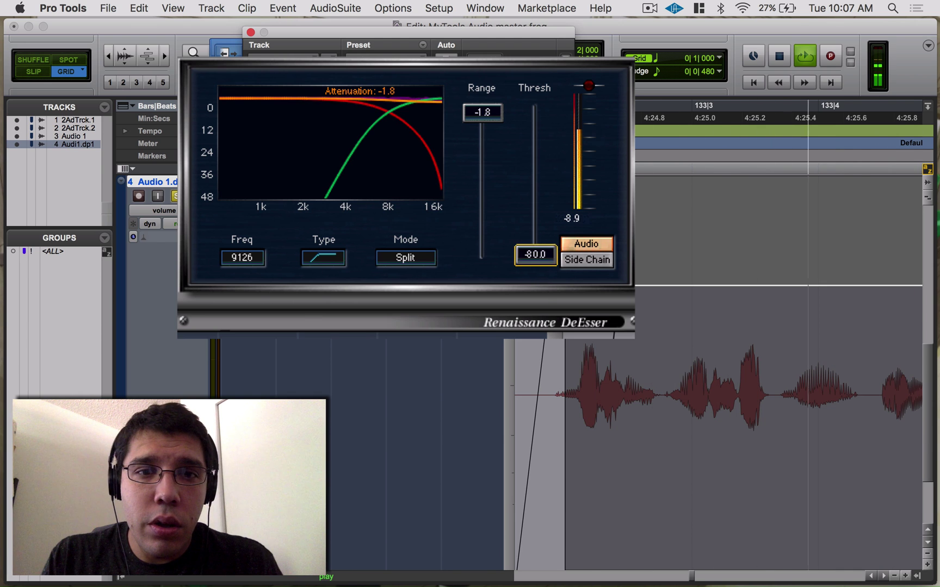
drag(537, 262, 537, 182)
key(space)
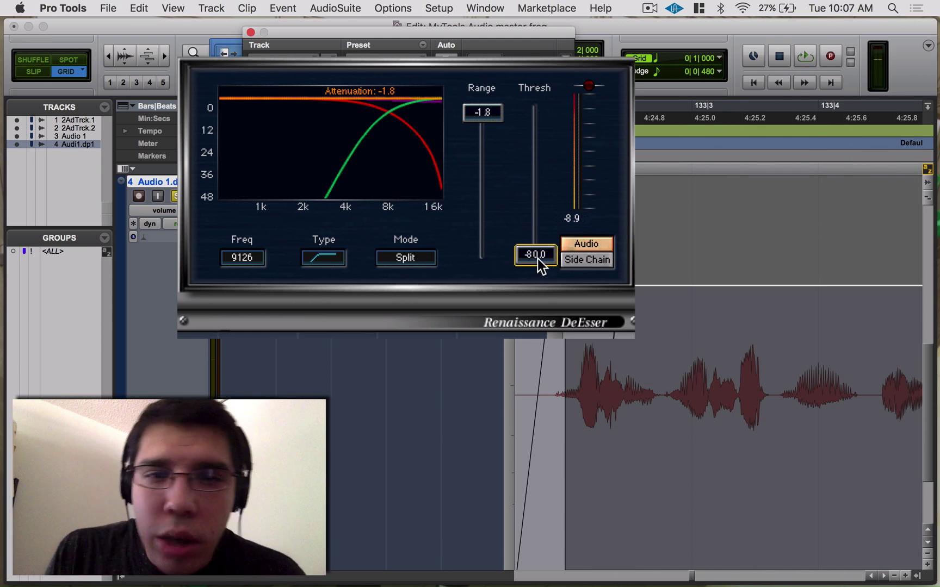
Step: Try a range of -3.7 on the RDeEsser, adjust it to -3.4, and audition the phrase
drag(481, 112, 489, 123)
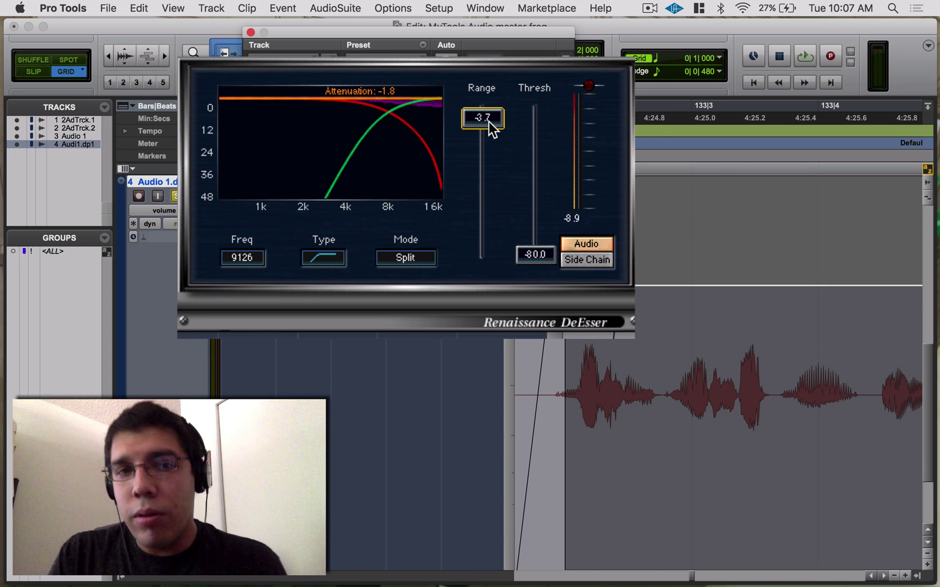
key(space)
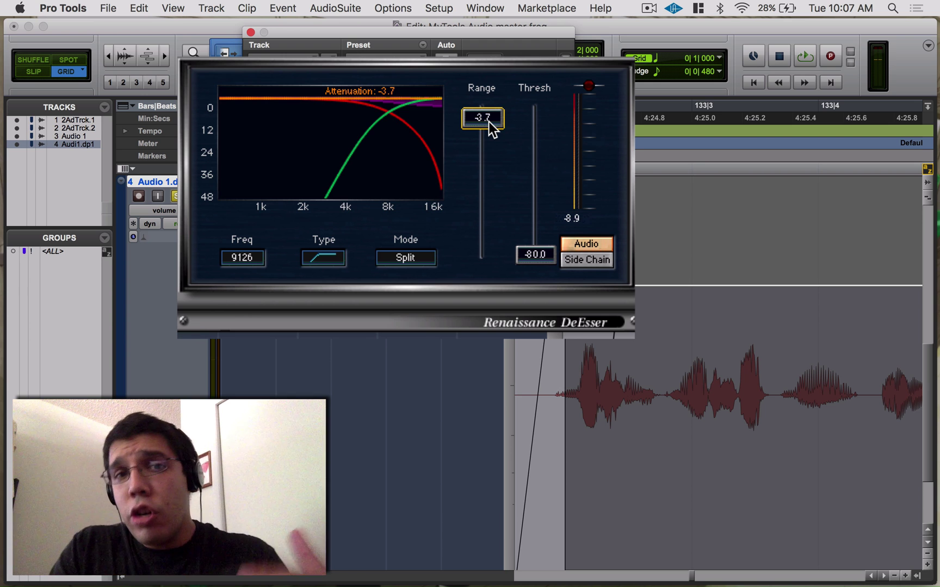
drag(492, 129, 489, 124)
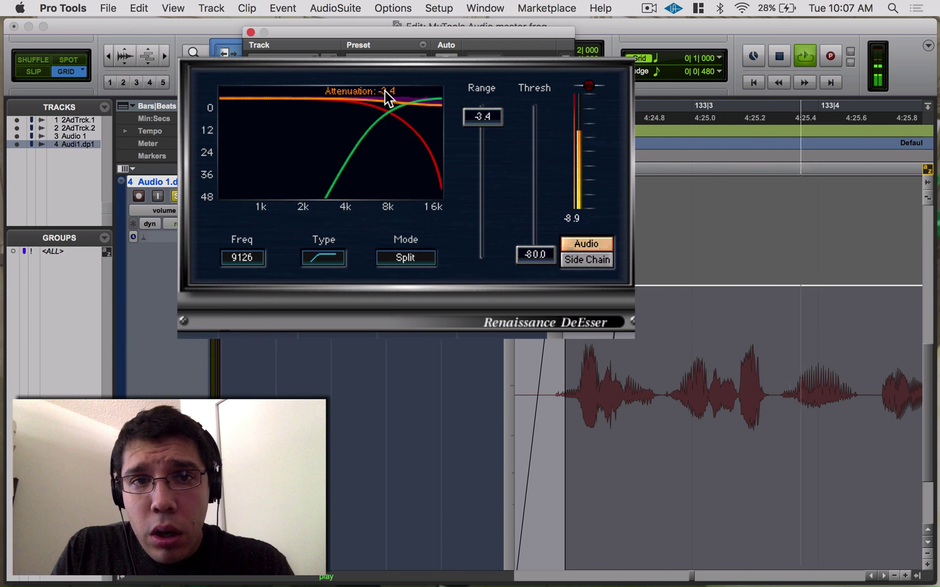
key(space)
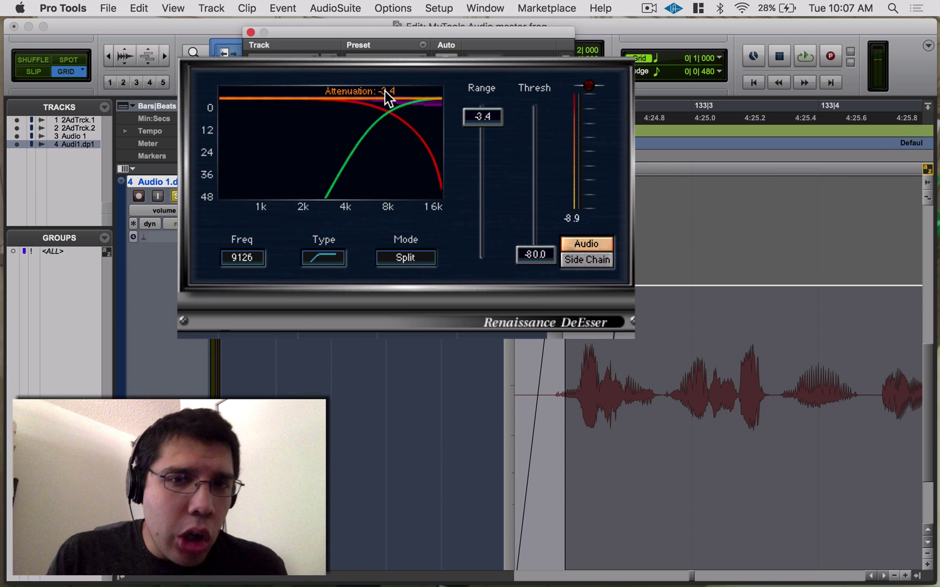
Step: Set the RDeEsser's range back to -16.0 and its threshold to -25.0, and audition the phrase
drag(482, 116, 482, 156)
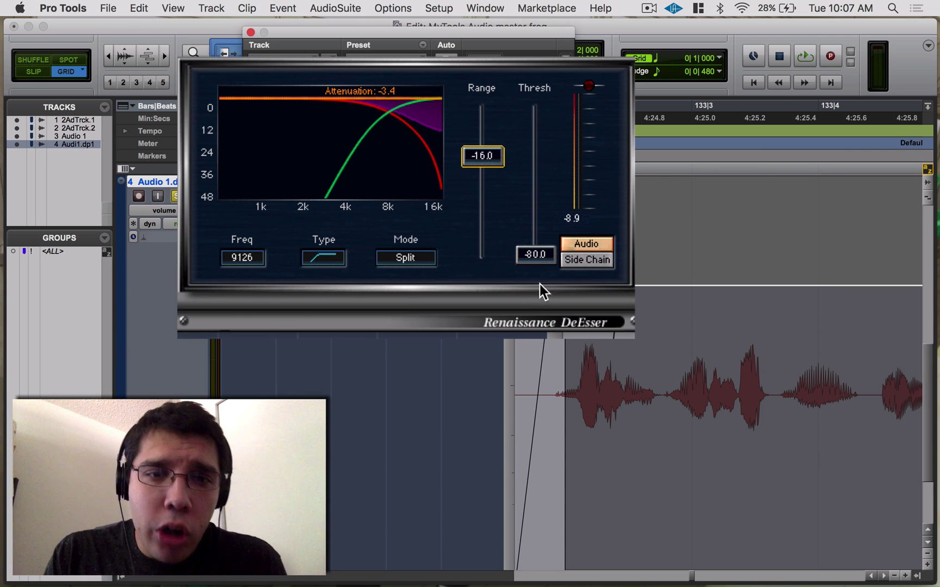
drag(535, 254, 549, 153)
key(space)
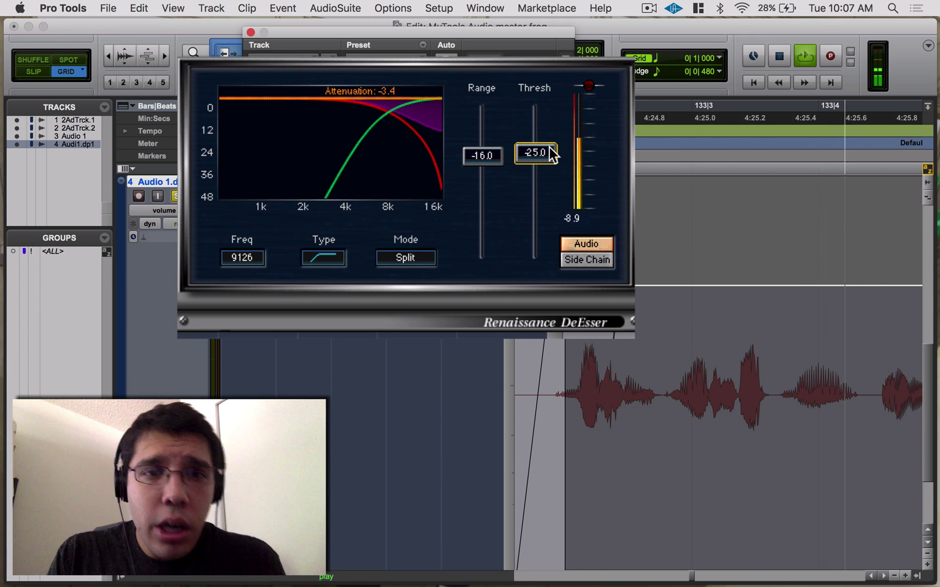
key(space)
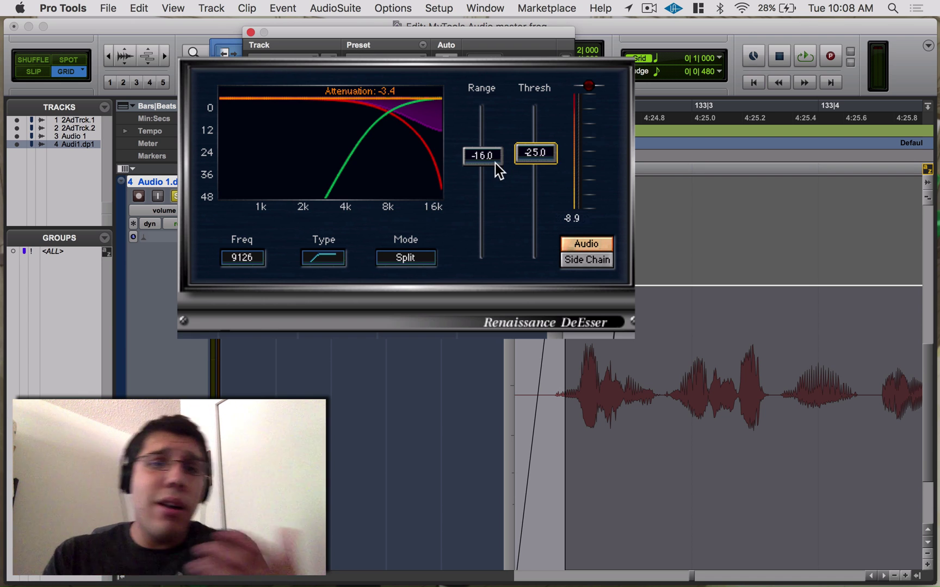
Step: Set the RDeEsser's range to -9.8 and its threshold to -33.4 while auditioning the looped phrase
drag(495, 163, 495, 147)
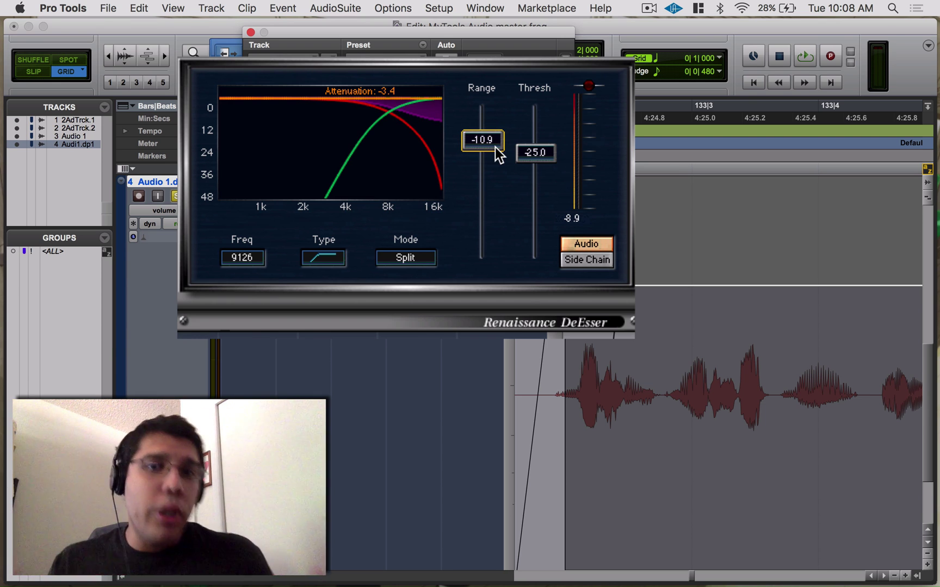
mouse_move(495, 148)
mouse_down()
mouse_move(541, 145)
mouse_move(543, 174)
mouse_move(543, 163)
mouse_up()
key(space)
key(space)
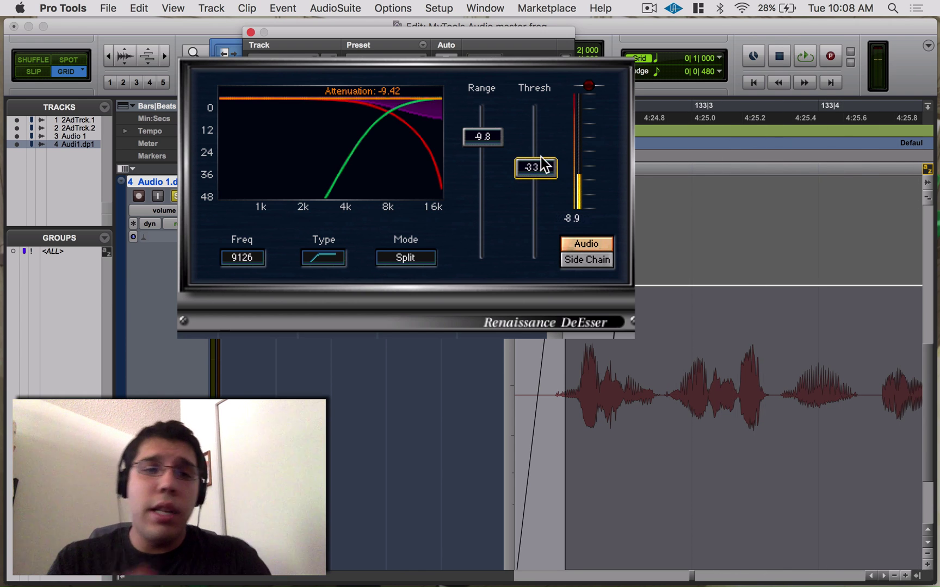
Step: Toggle the RDeEsser's mode between Split and WideBand to compare their attenuation areas, ending on Split
click(406, 257)
click(409, 260)
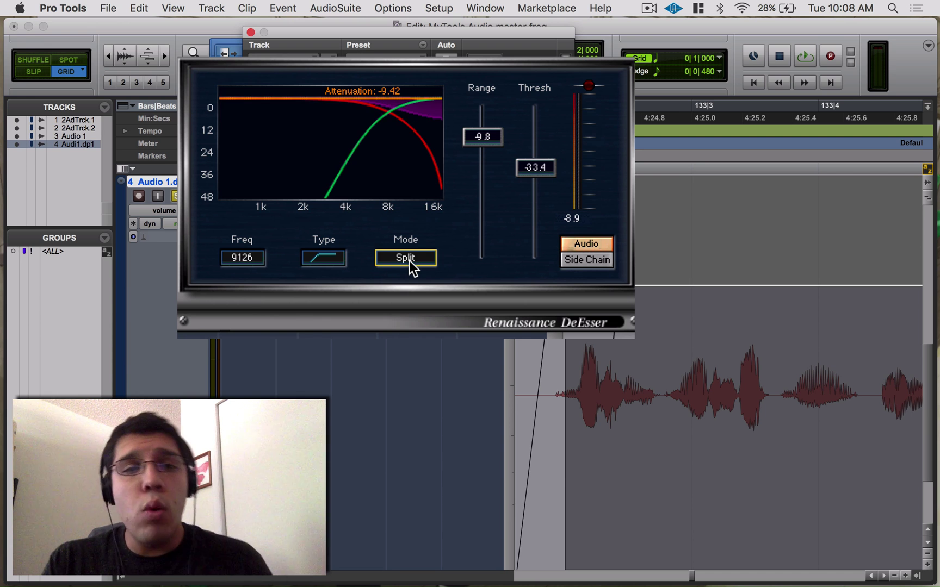
click(409, 260)
click(409, 261)
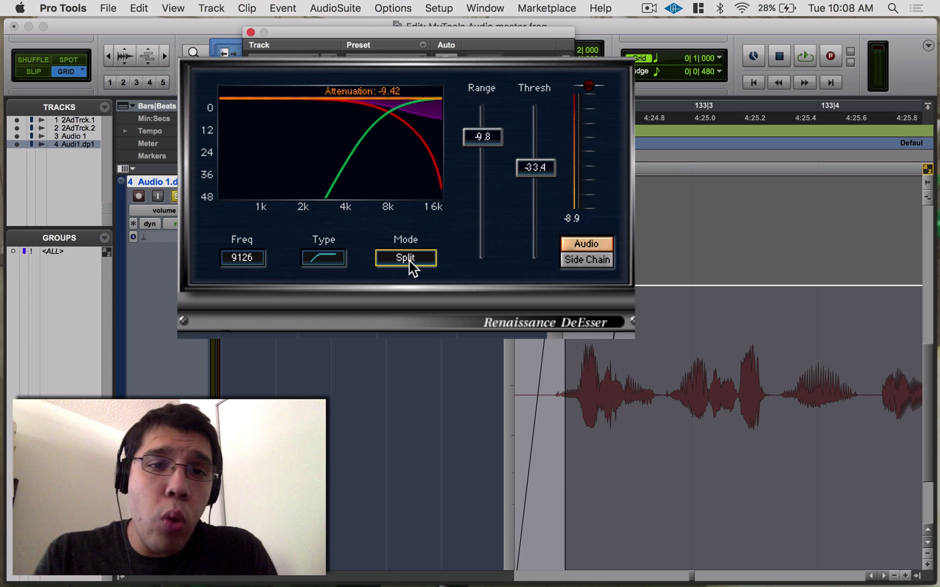
click(406, 257)
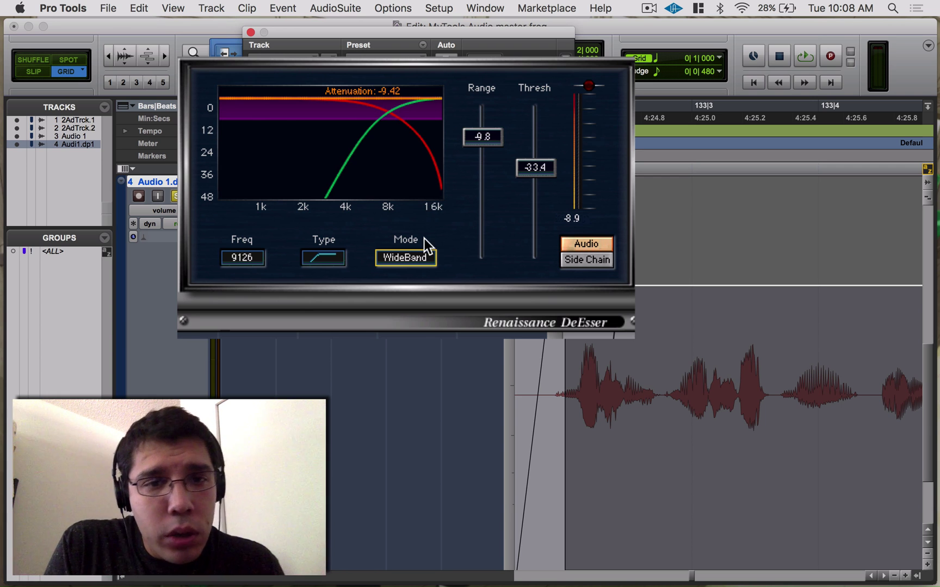
click(408, 261)
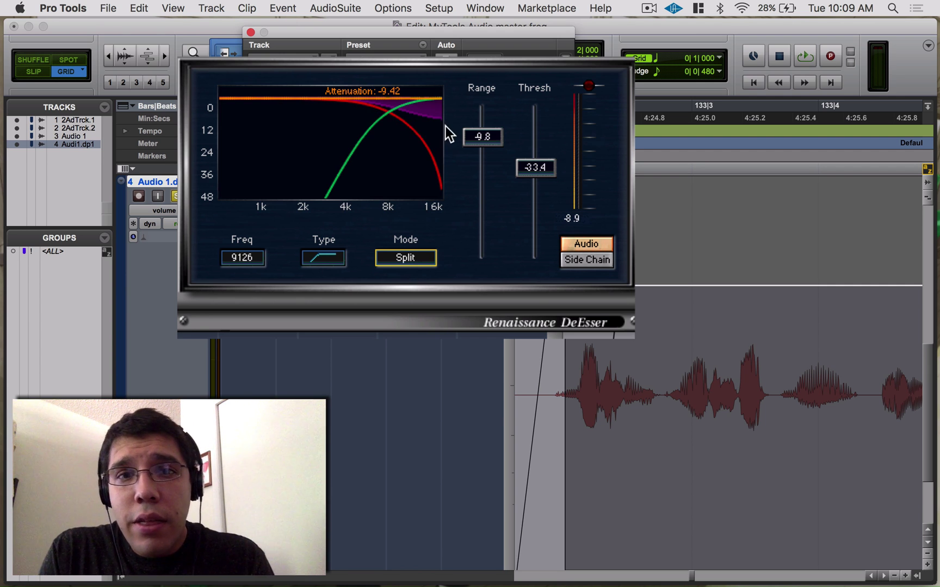
click(411, 257)
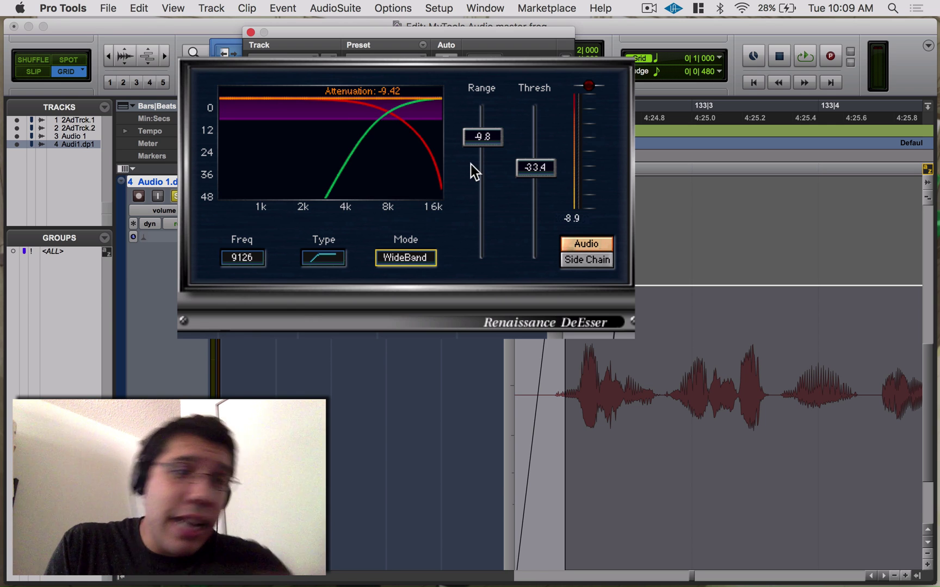
click(411, 257)
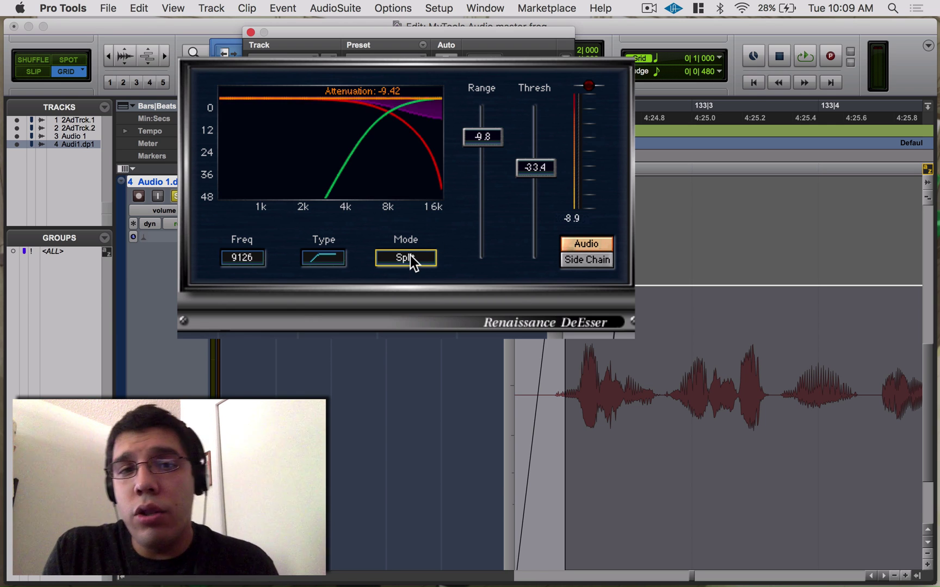
Step: Audition the looped phrase while switching the RDeEsser's mode between WideBand and Split, ending on WideBand
key(space)
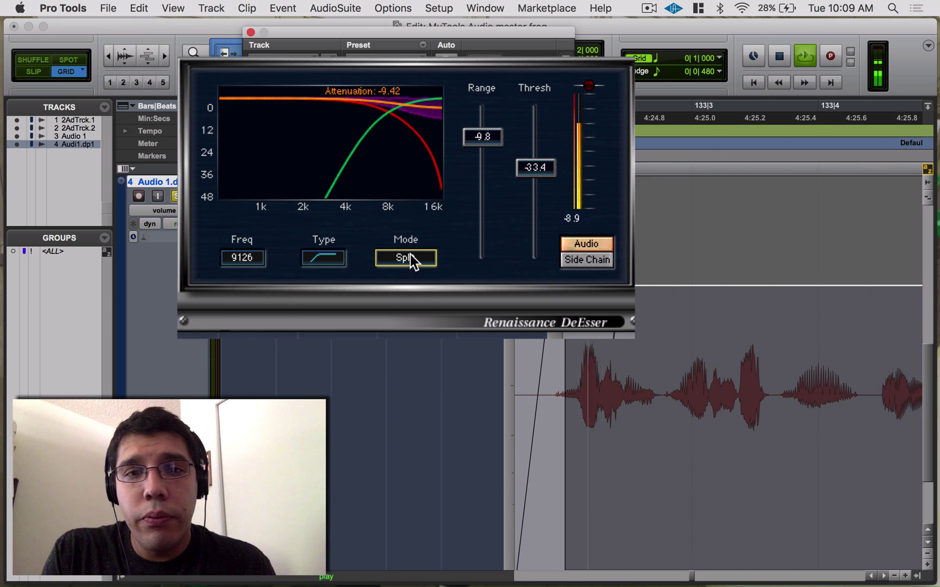
click(410, 258)
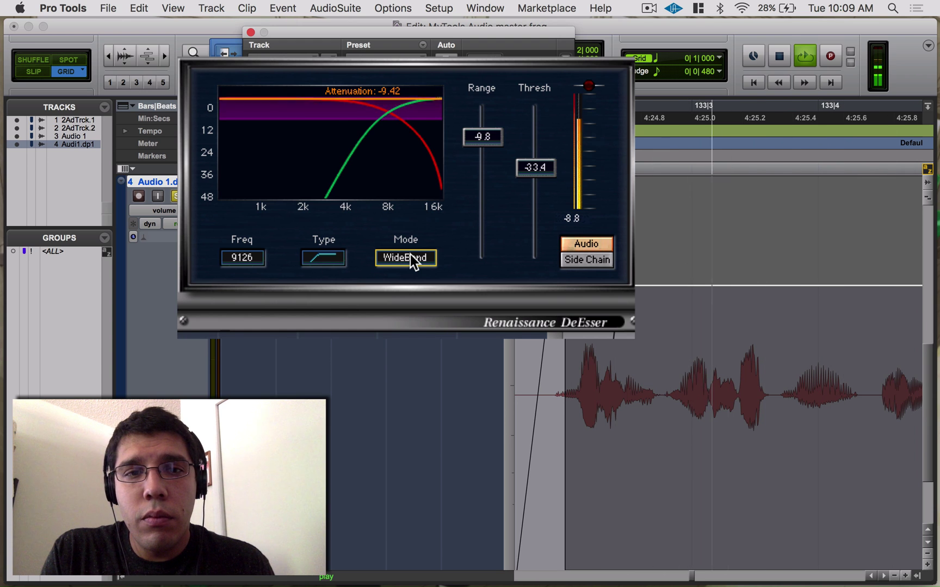
click(411, 256)
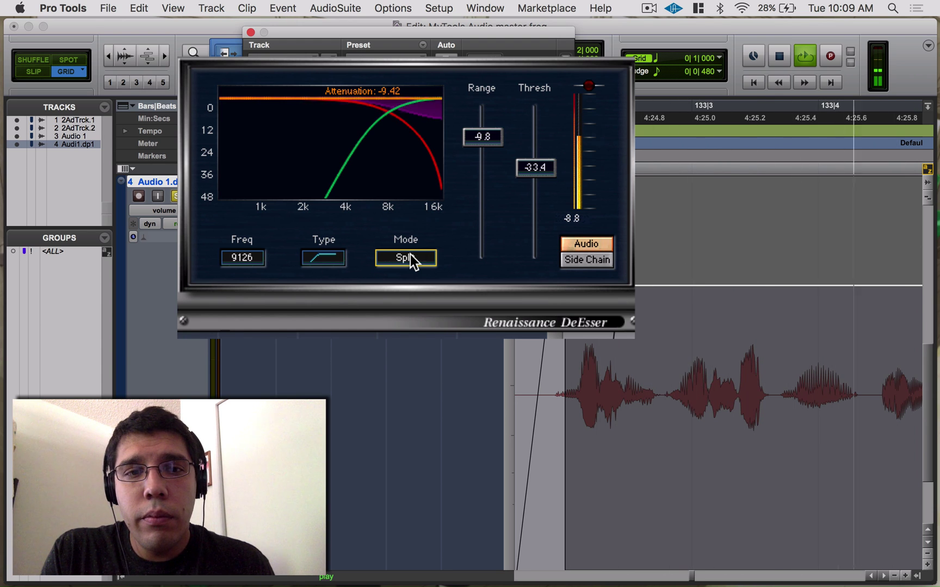
click(411, 255)
key(space)
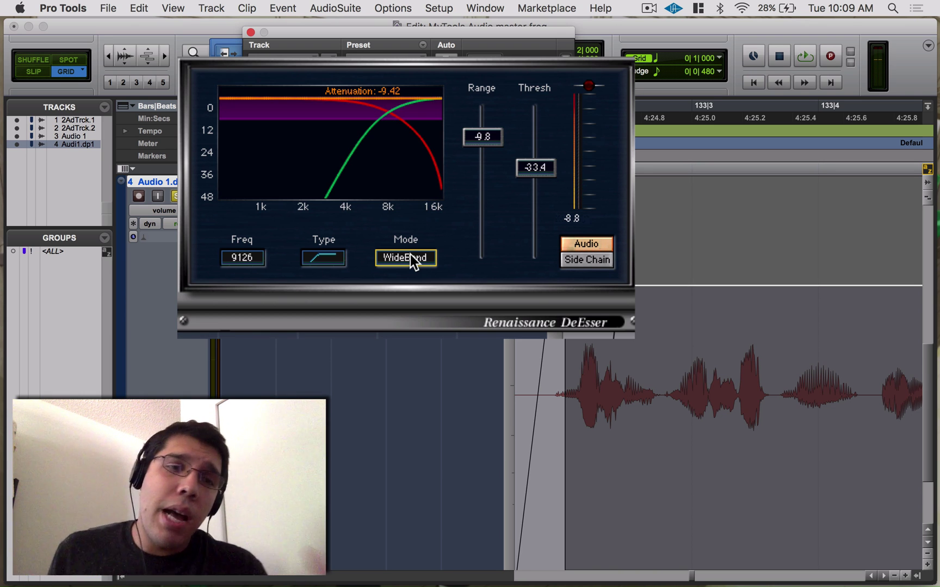
Step: Audition the looped phrase with the RDeEsser in Split mode and again in WideBand mode, stopping playback after each
click(411, 256)
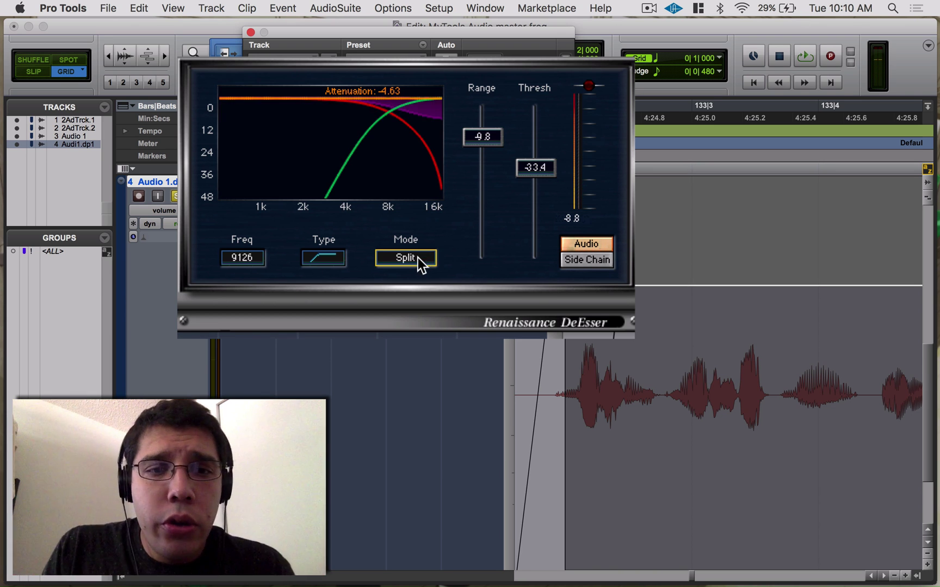
key(space)
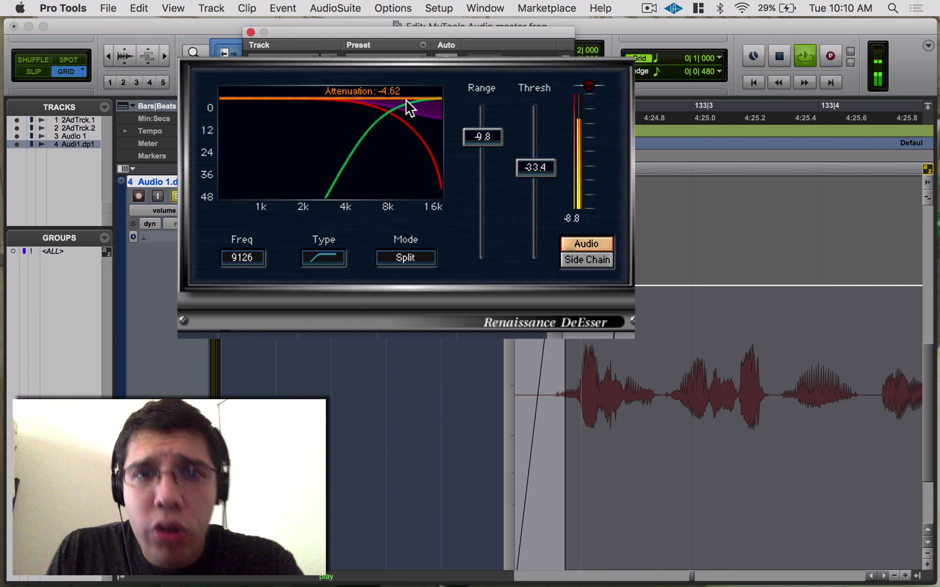
key(space)
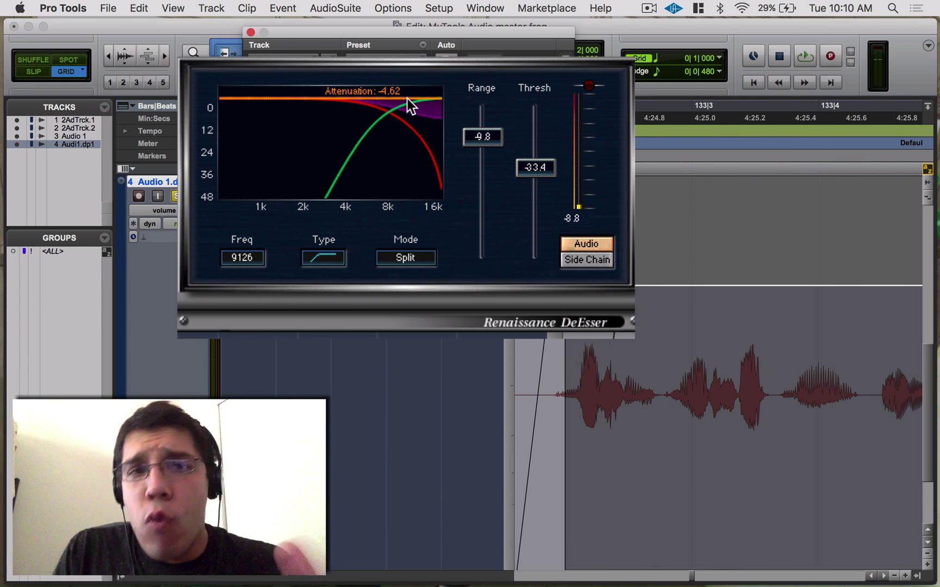
click(406, 259)
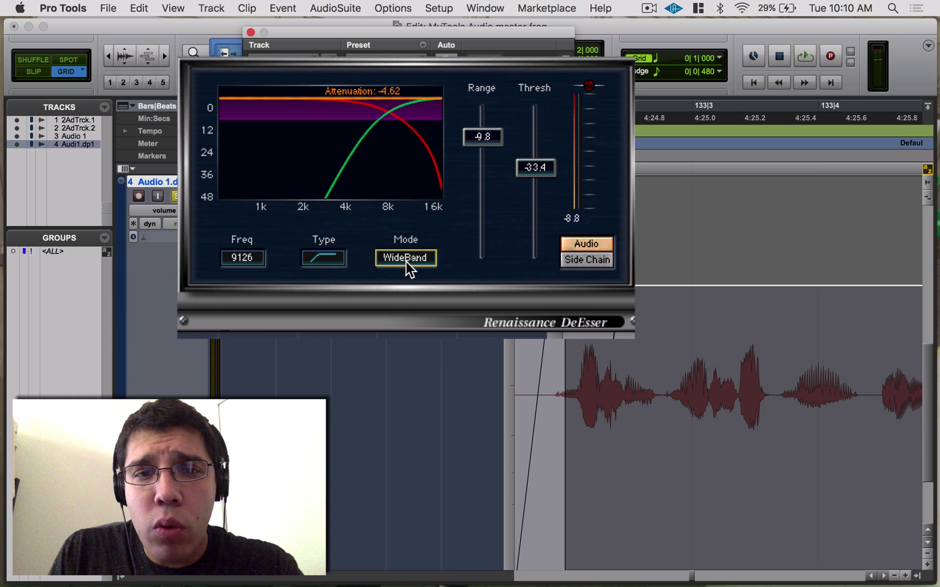
key(space)
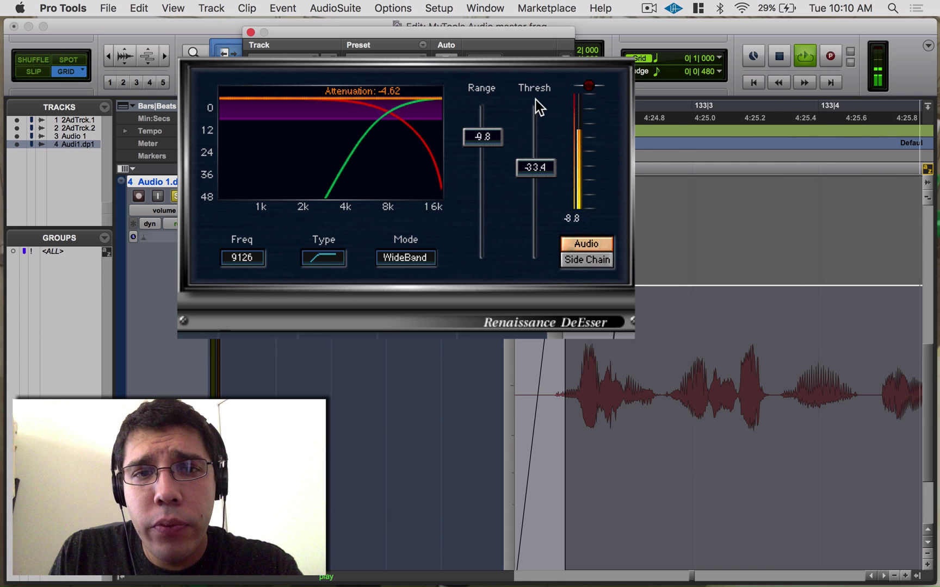
key(space)
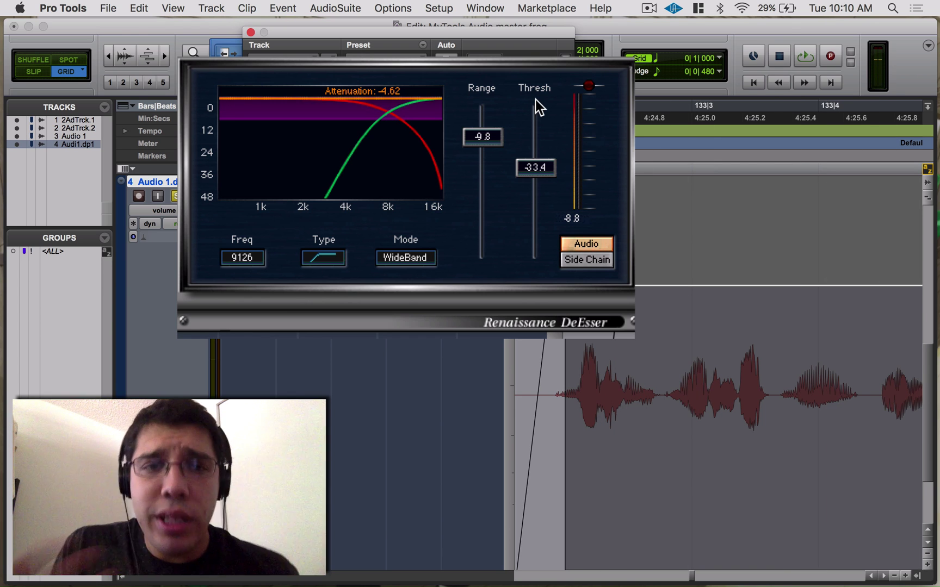
Step: Start in Split mode and alternate the RDeEsser between WideBand and Split during loop playback, finishing in Split
click(403, 261)
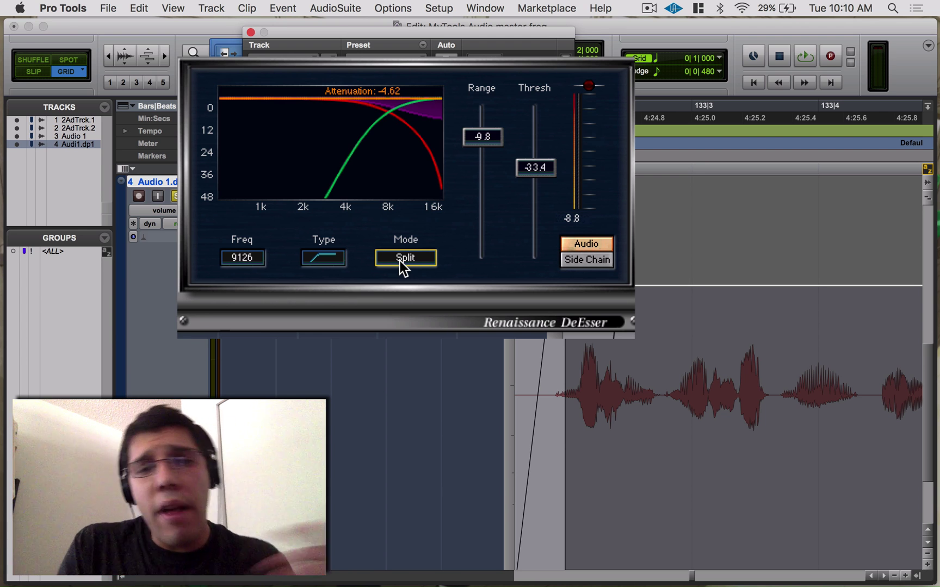
key(space)
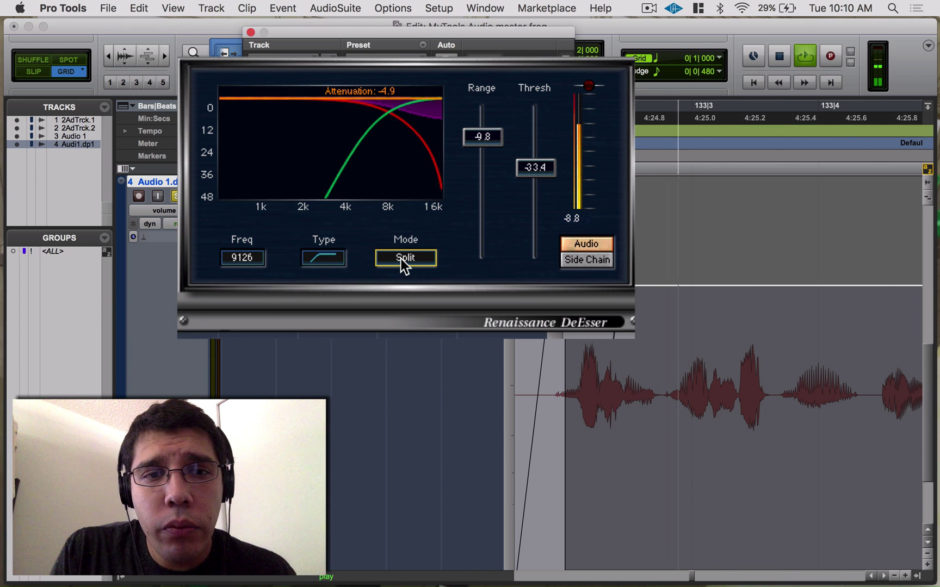
click(406, 258)
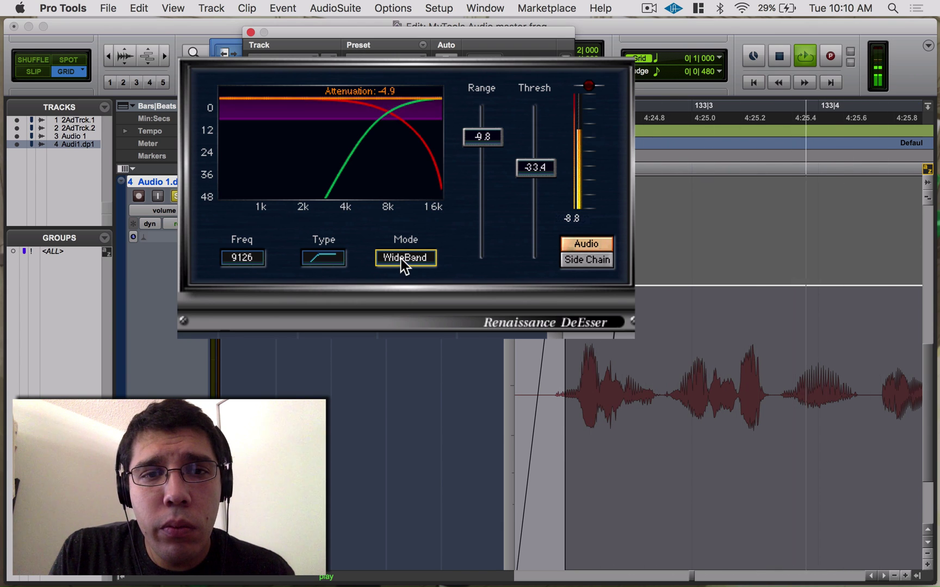
click(399, 260)
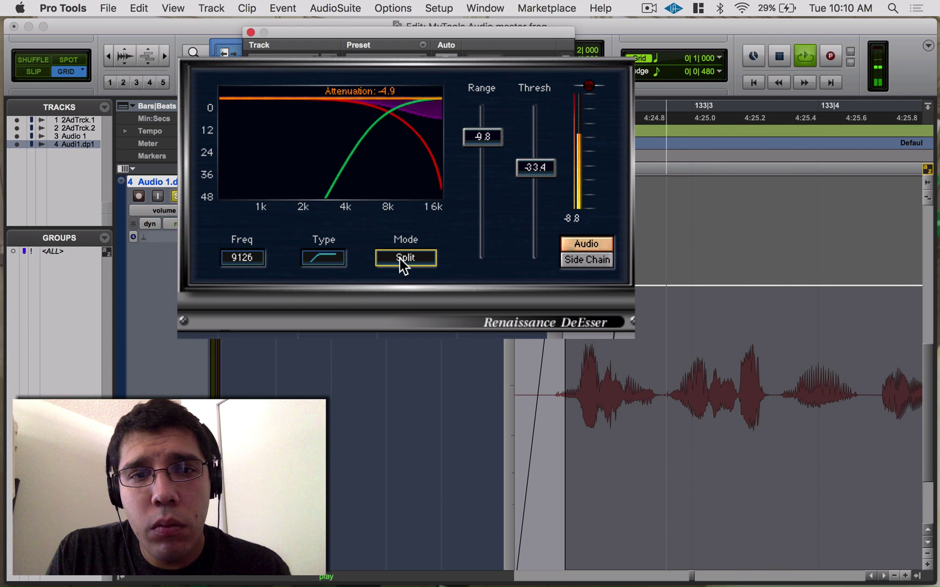
click(399, 259)
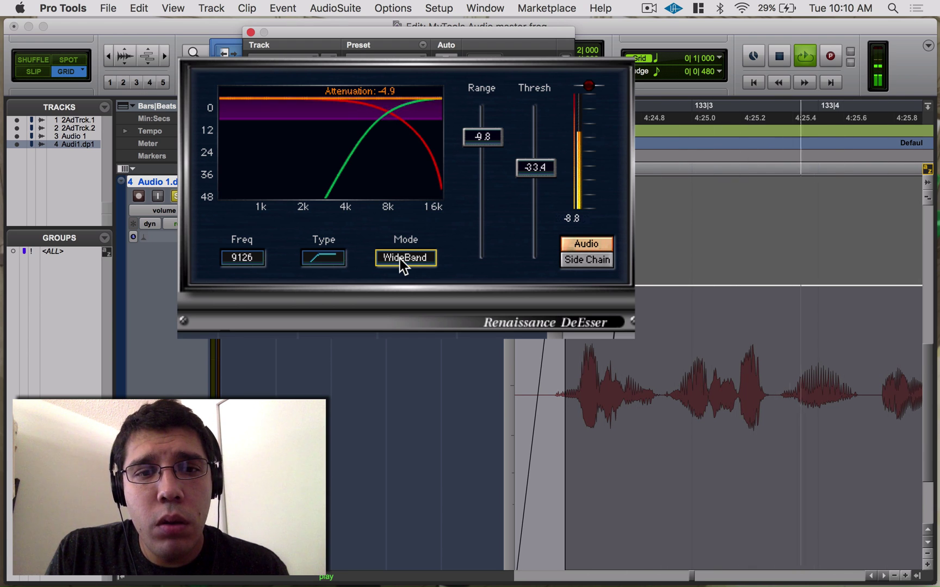
click(399, 260)
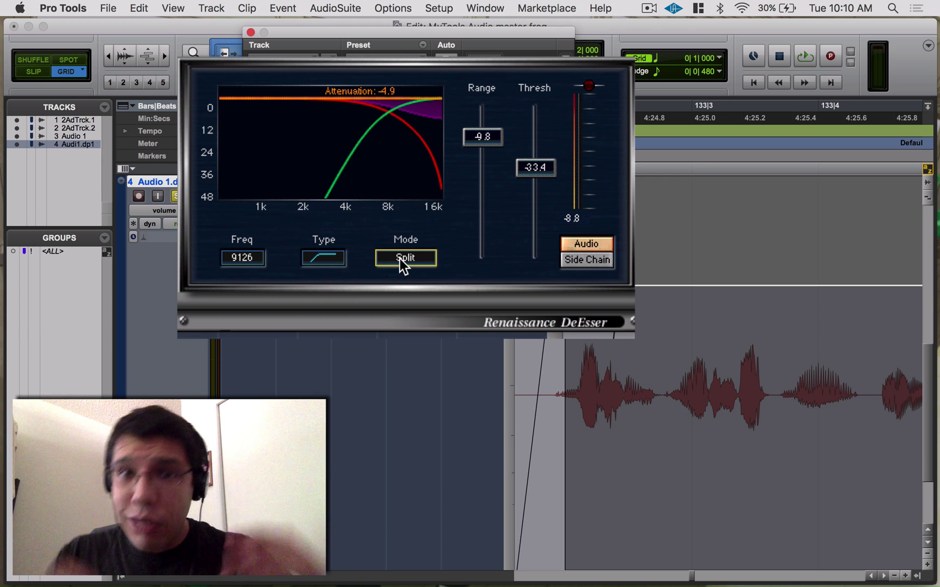
Step: Toggle the RDeEsser's filter type between high-pass and band-pass to compare their curves, ending on band-pass
click(335, 261)
click(335, 260)
click(335, 261)
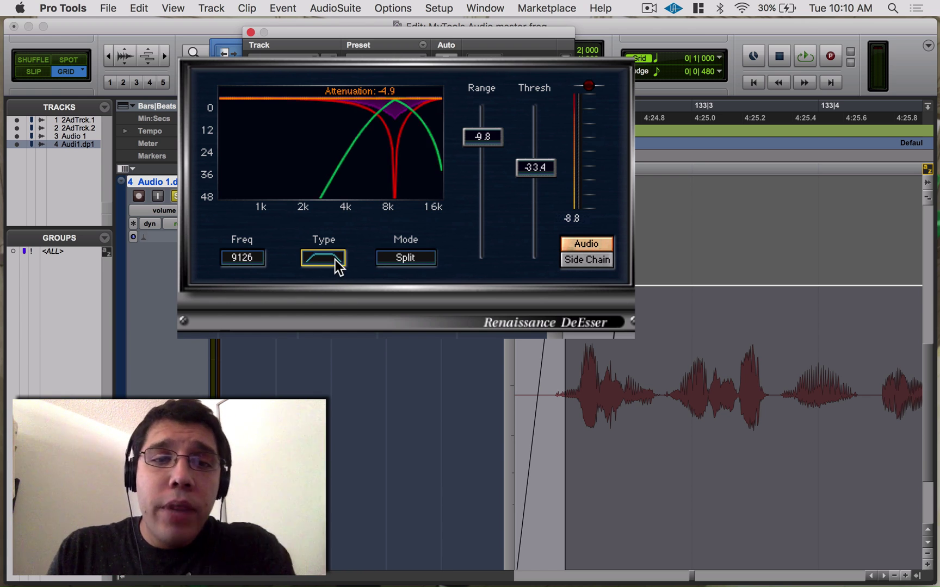
click(335, 260)
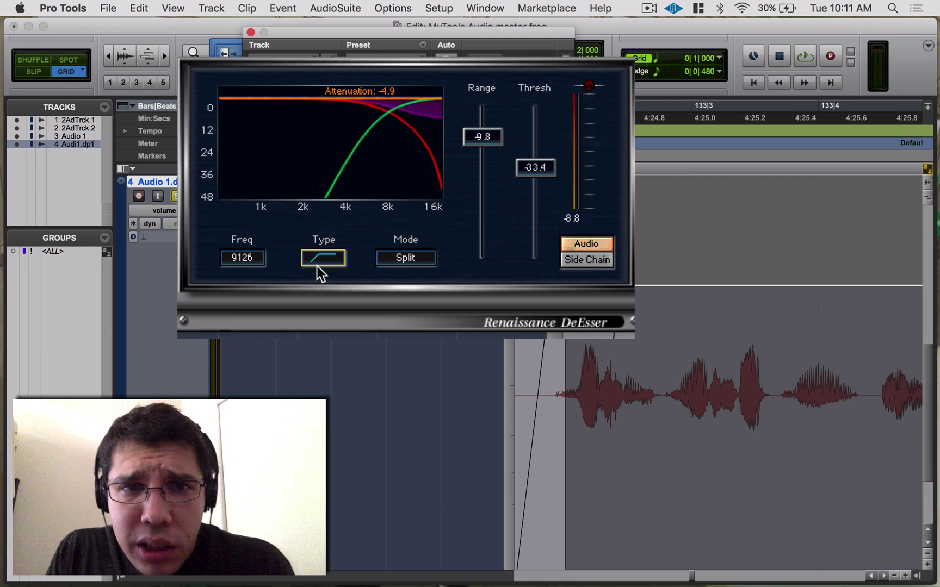
click(324, 261)
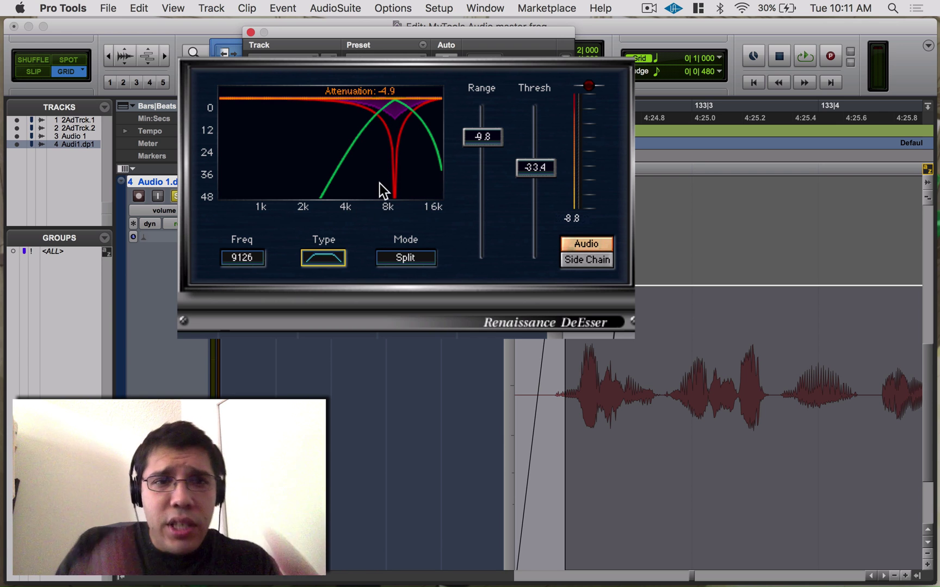
click(331, 253)
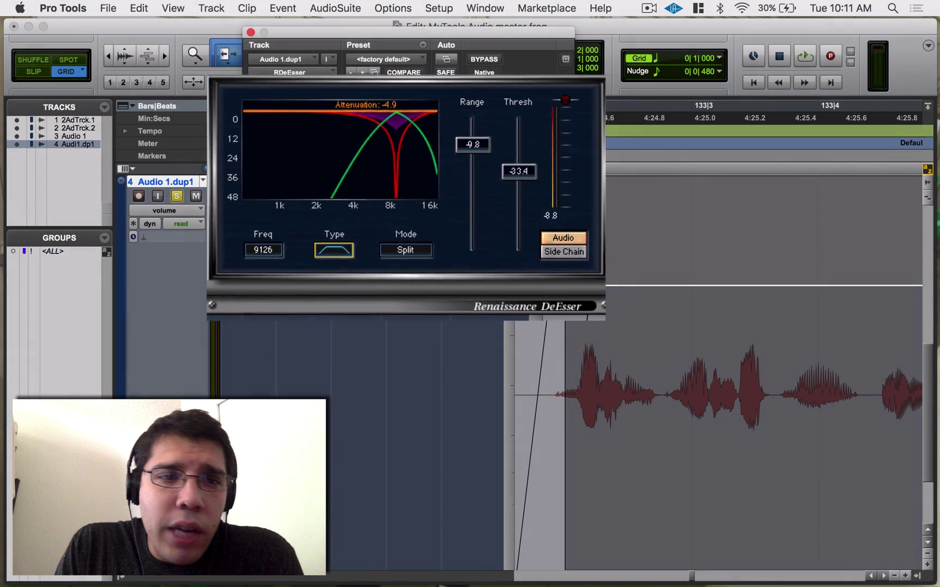
Step: Insert an EQ3 7-Band (mono) plug-in on the Audio 1.dup1 track and move its window clear of the RDeEsser
click(231, 228)
mouse_move(276, 254)
mouse_move(398, 147)
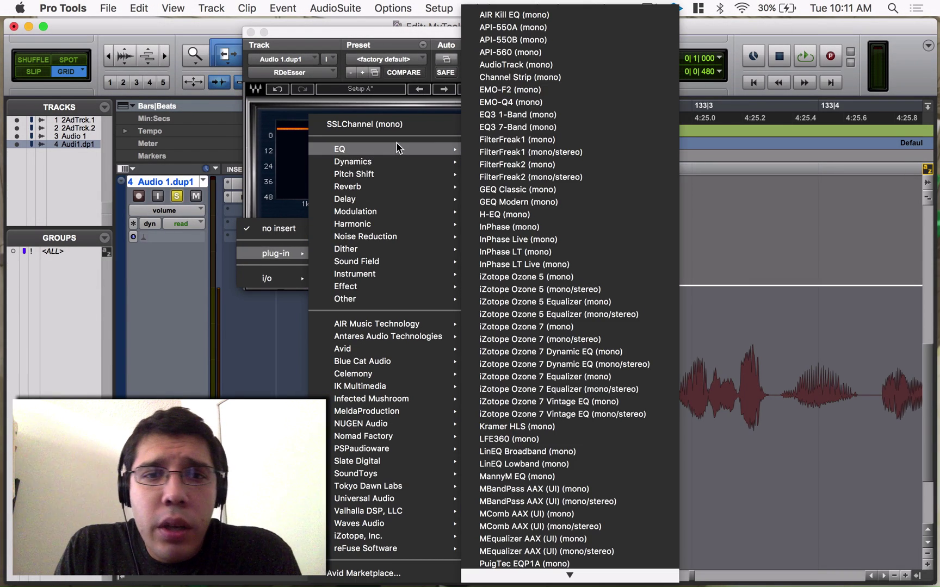
click(559, 127)
drag(579, 60, 600, 117)
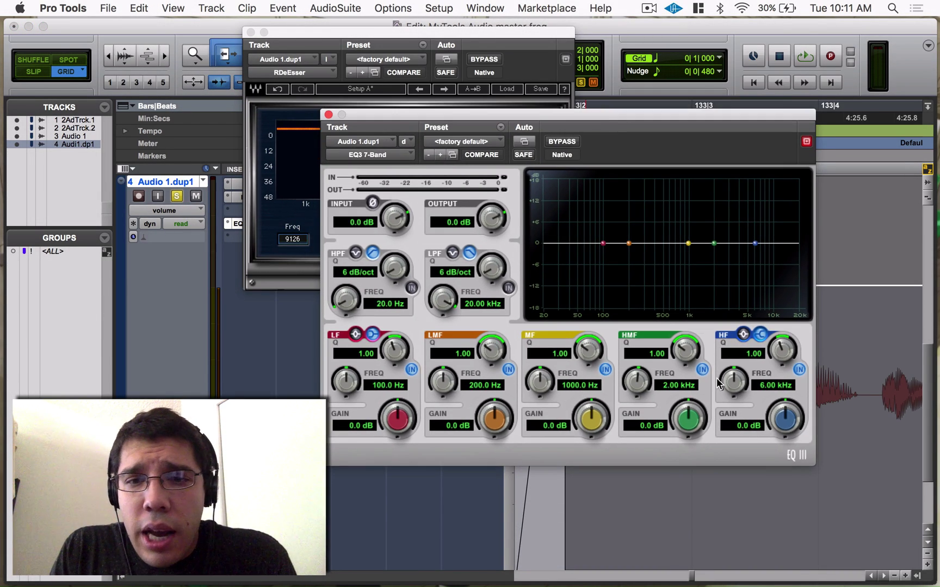
Step: Shape the EQ's HF band as a peak with 8.7 dB gain and a Q of 10.00, and close the EQ window
drag(796, 411, 798, 288)
click(744, 338)
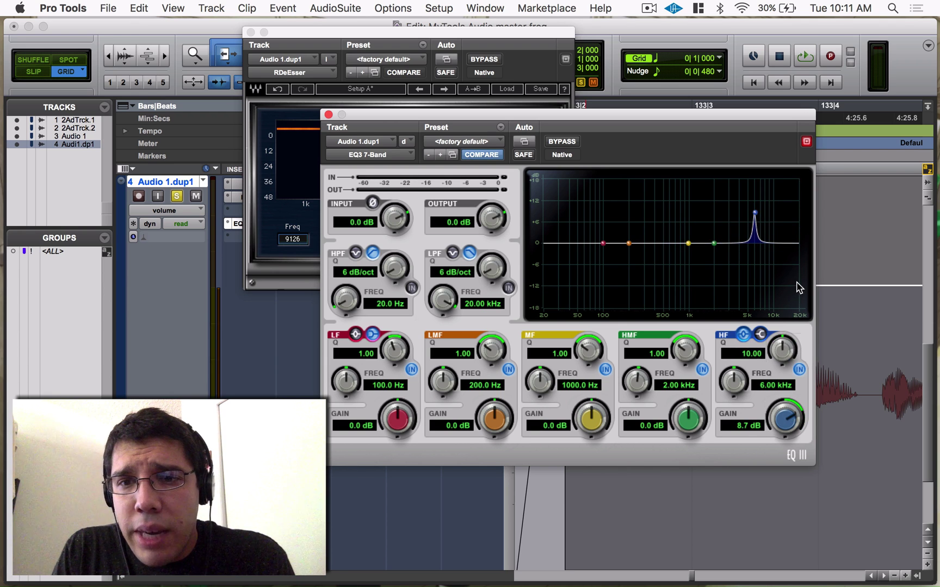
click(328, 115)
Step: Disable the EQ insert and toggle the RDeEsser's filter type between high-pass and band-pass, ending on high-pass
click(353, 240)
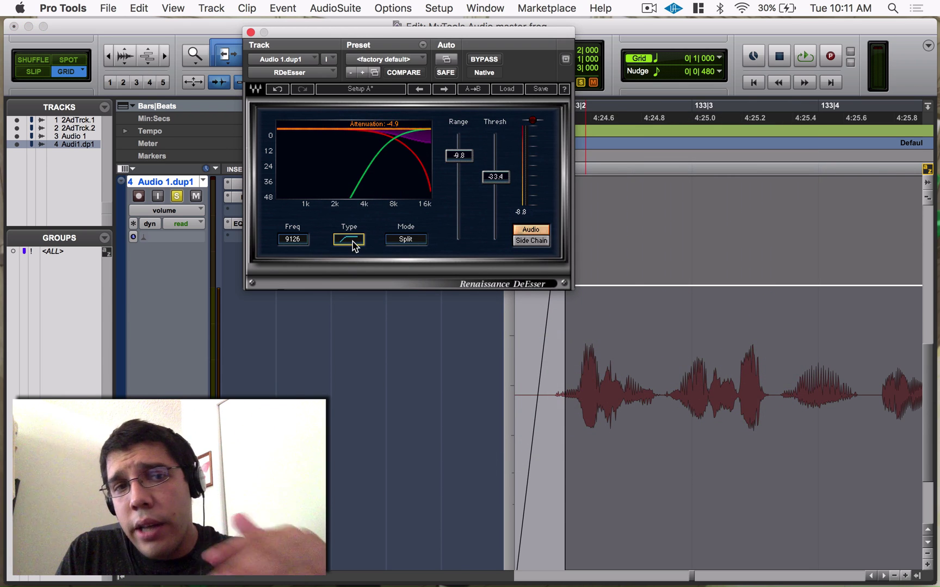
click(234, 223)
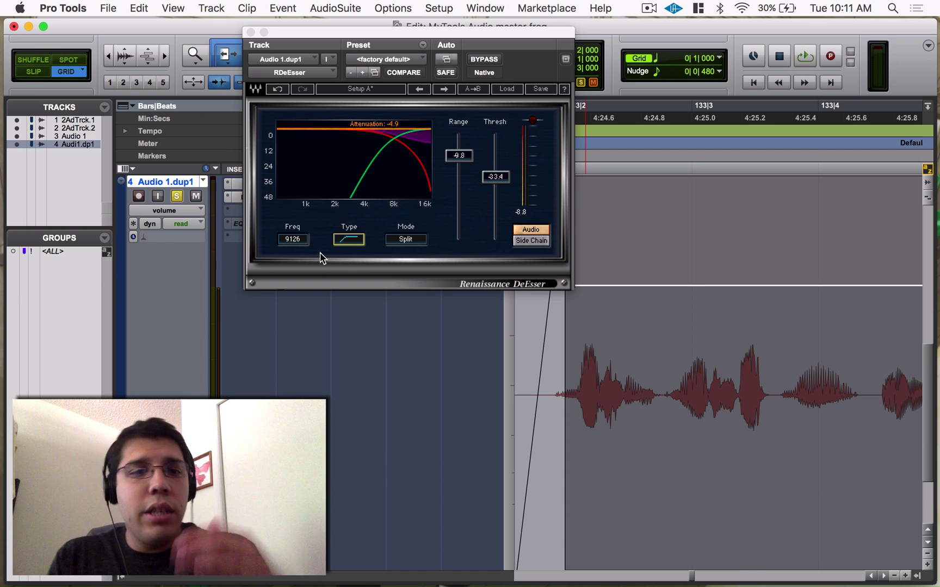
click(349, 244)
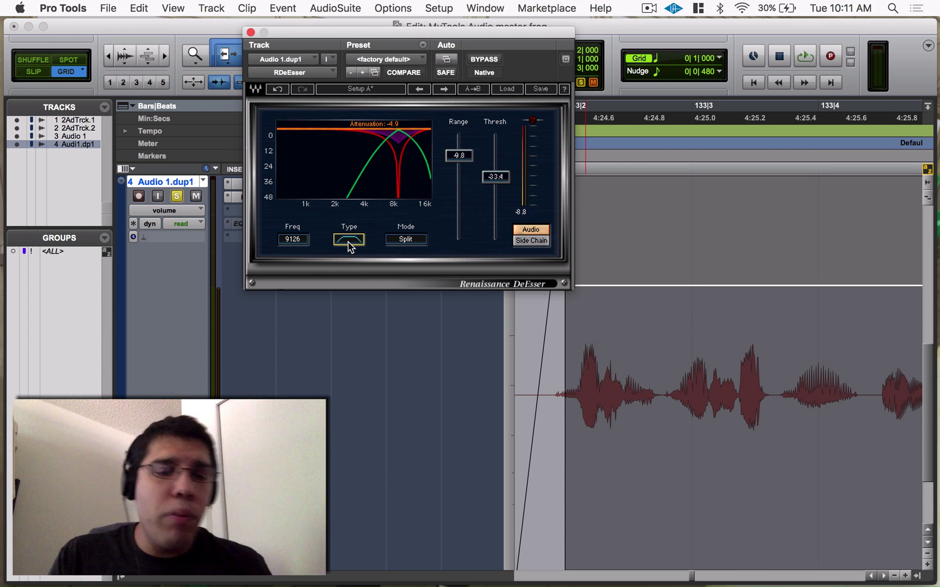
click(348, 245)
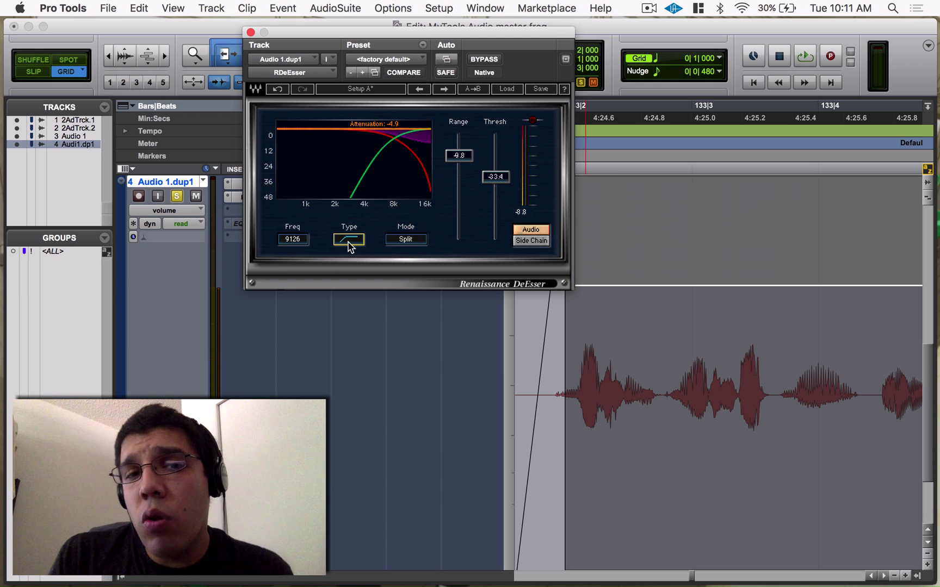
Step: Switch the RDeEsser to the band-pass type during loop playback and set its range to -12.2 and threshold to -38.0
key(space)
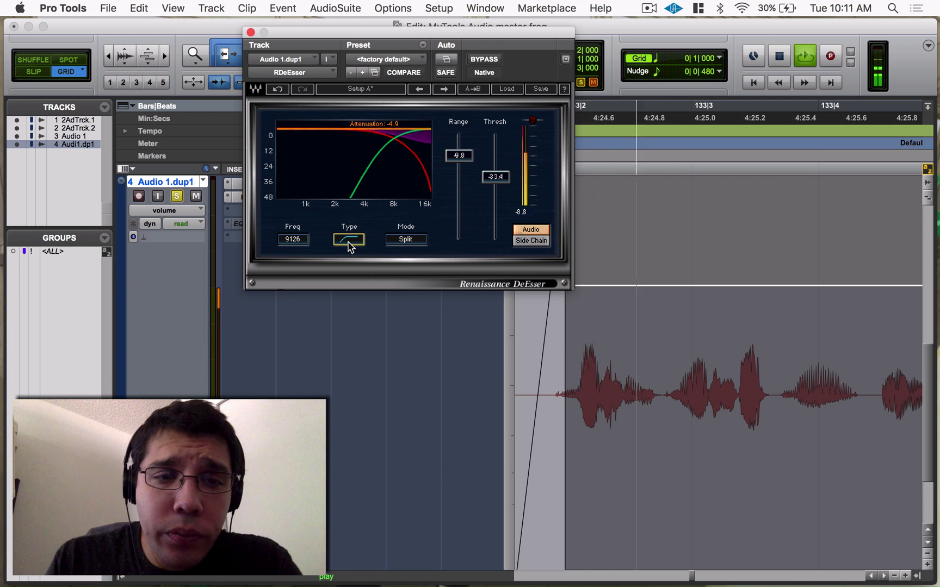
click(349, 245)
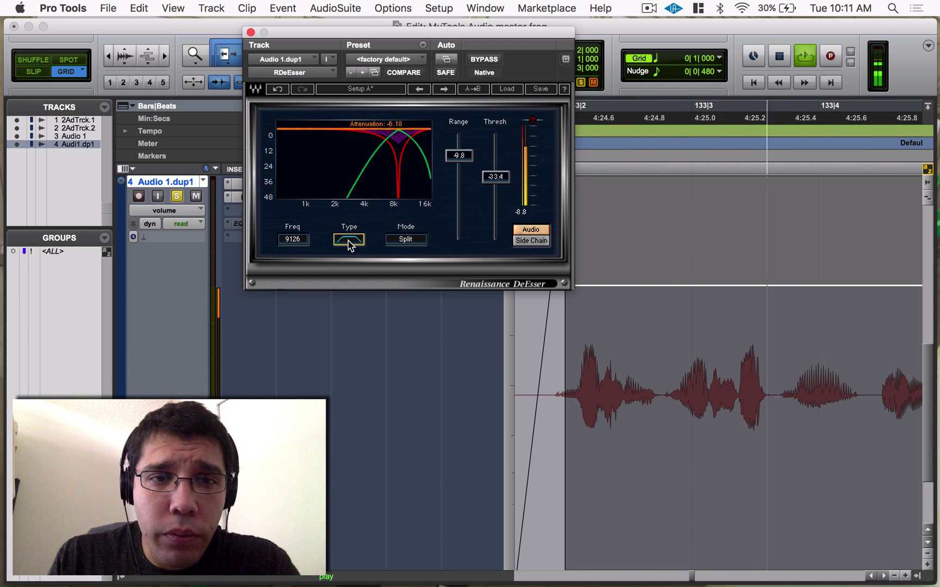
drag(499, 182, 499, 189)
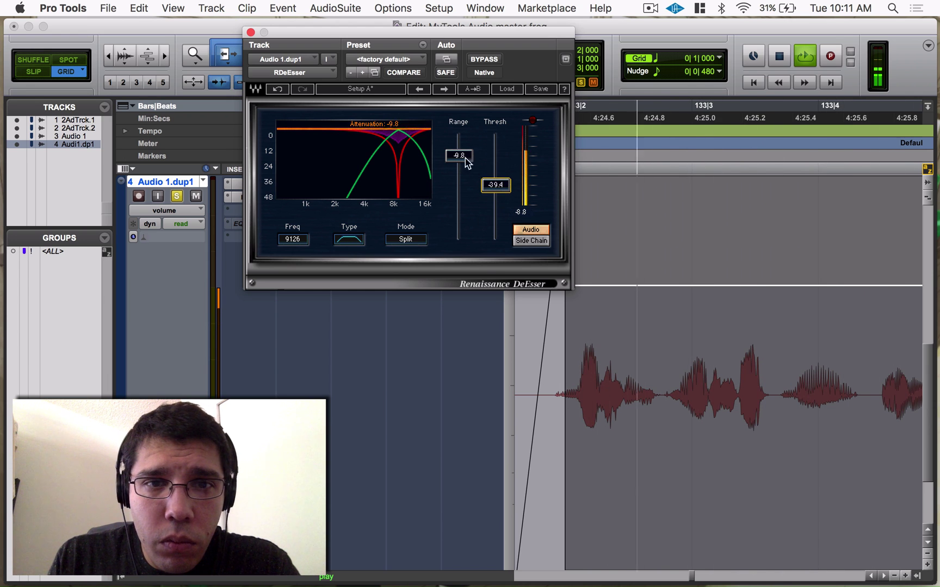
drag(496, 185, 496, 184)
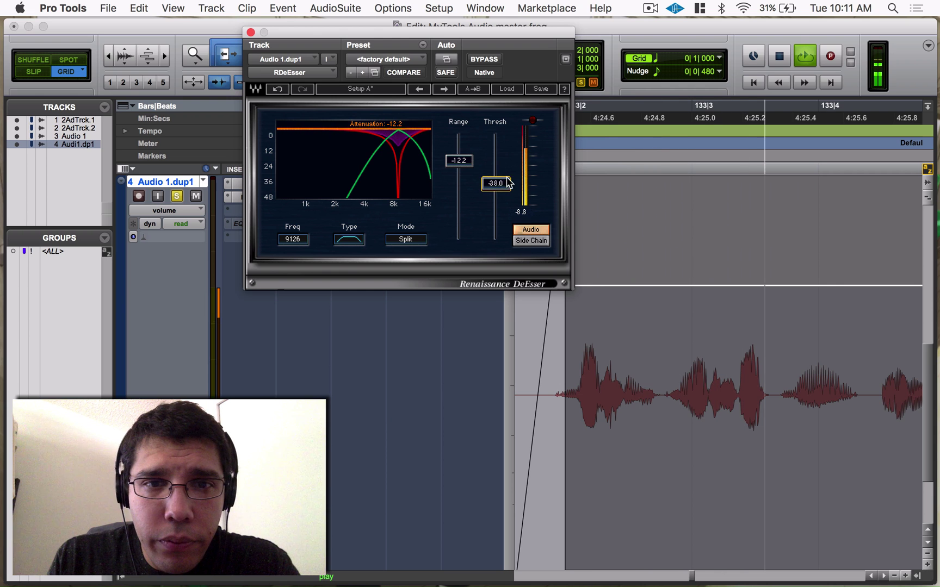
Step: Compare the RDeEsser's high-pass and band-pass types on the looped phrase, stop playback, and leave the type on band-pass
click(349, 240)
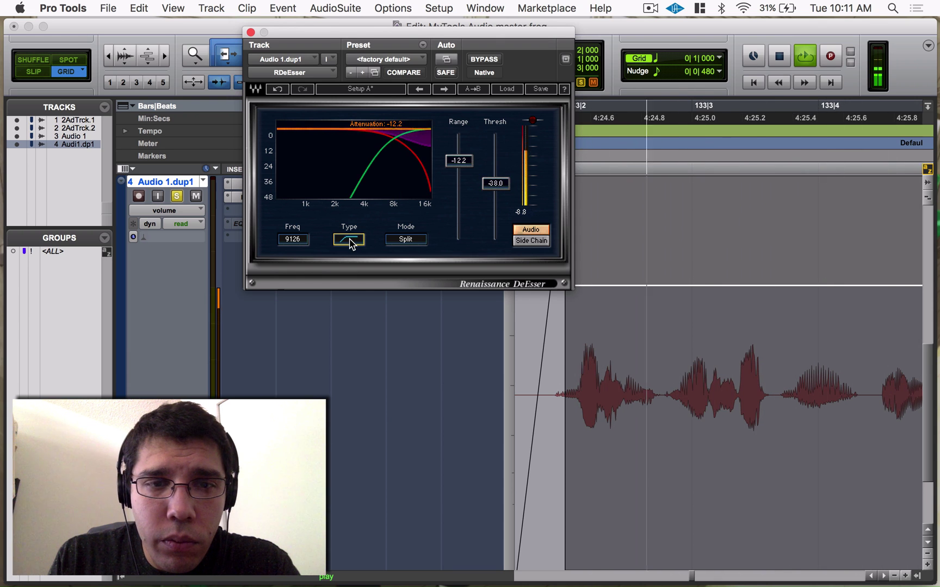
click(350, 243)
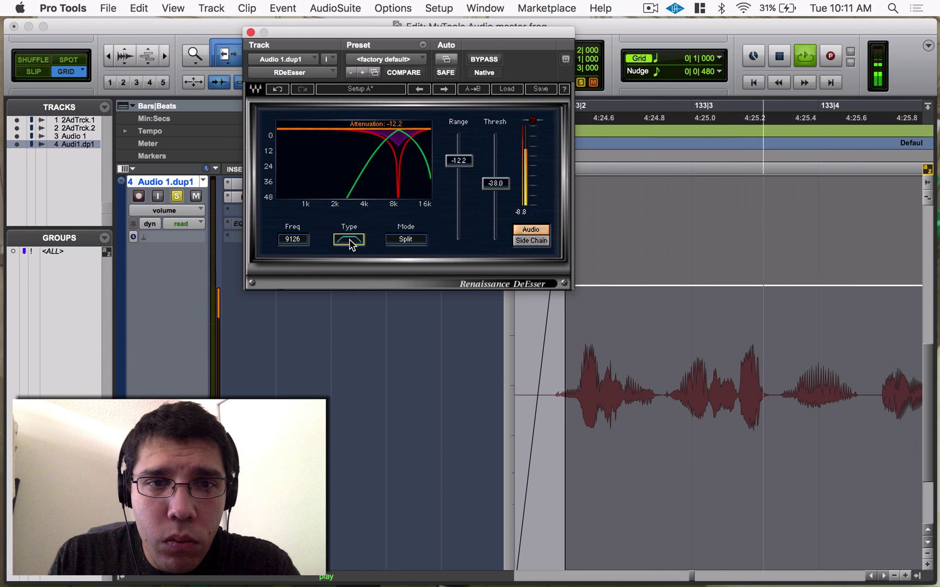
click(350, 242)
key(space)
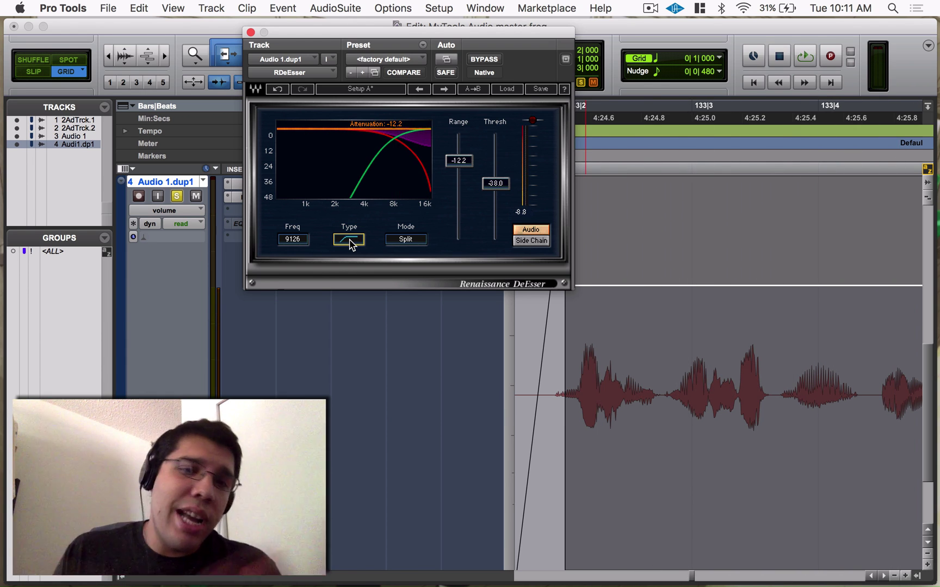
click(350, 242)
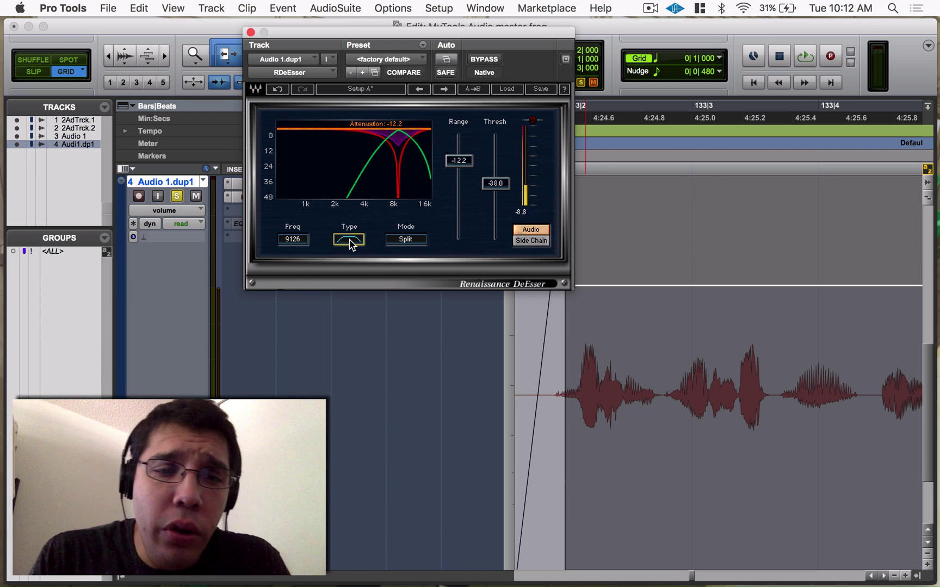
Step: Audition the looped phrase, and set the RDeEsser's threshold to -73.3 and its range to -27.4 during playback
key(space)
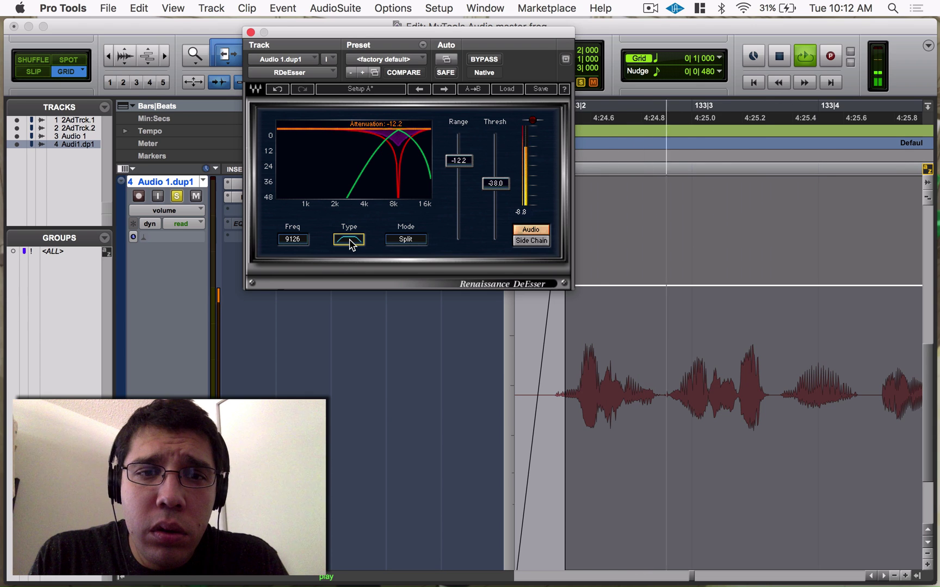
key(space)
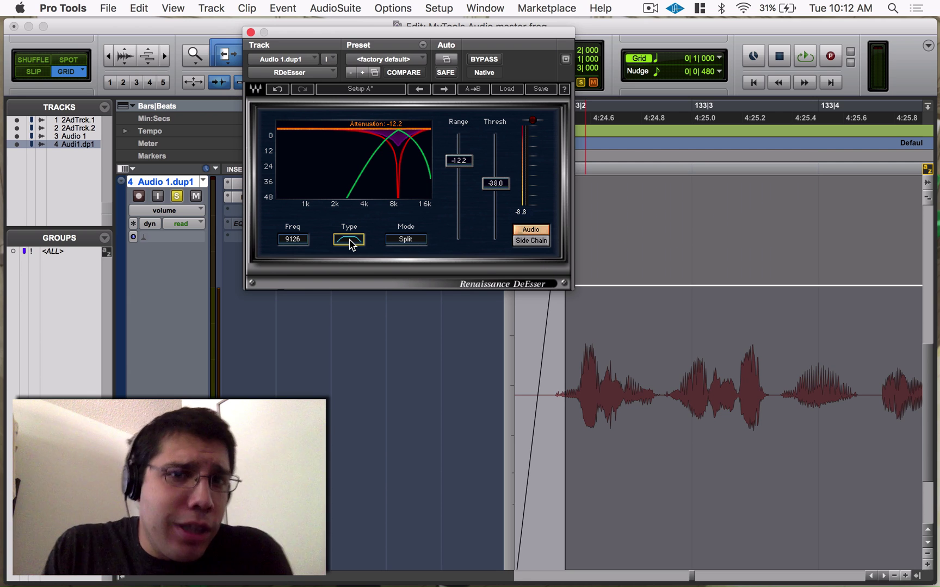
drag(495, 196, 495, 212)
drag(472, 173, 501, 232)
key(space)
key(shift+Tab)
key(Up)
key(Up)
key(Up)
key(Up)
key(Up)
key(Up)
key(Up)
key(Up)
key(Up)
key(Up)
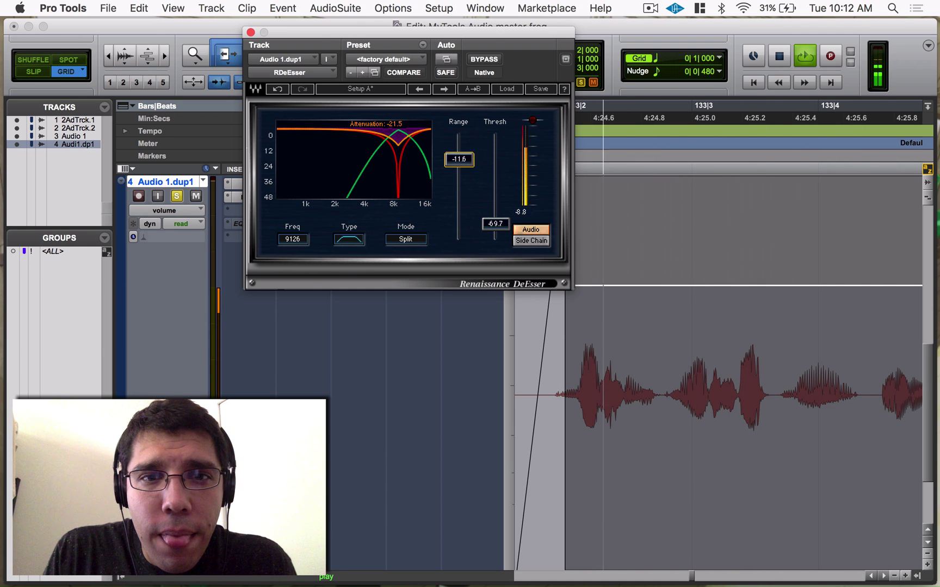
key(Down)
key(Down)
key(Down)
key(Down)
key(Down)
key(Down)
key(Down)
key(Down)
key(Down)
key(Down)
key(Down)
key(Down)
key(Down)
key(Down)
key(Down)
key(Down)
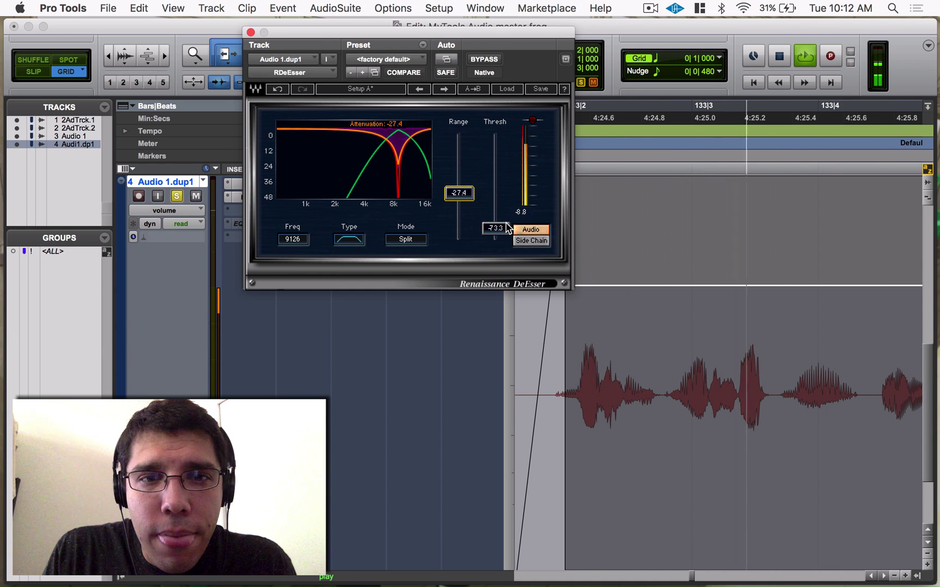
Step: Raise the RDeEsser's threshold to -46.1 while the phrase loops
key(Tab)
key(Up)
key(Up)
key(Up)
key(Up)
key(Up)
key(Up)
key(Up)
key(Up)
key(Up)
key(Up)
key(Up)
key(Up)
key(Up)
key(Up)
key(Up)
key(Up)
key(Up)
key(Up)
key(Up)
key(Up)
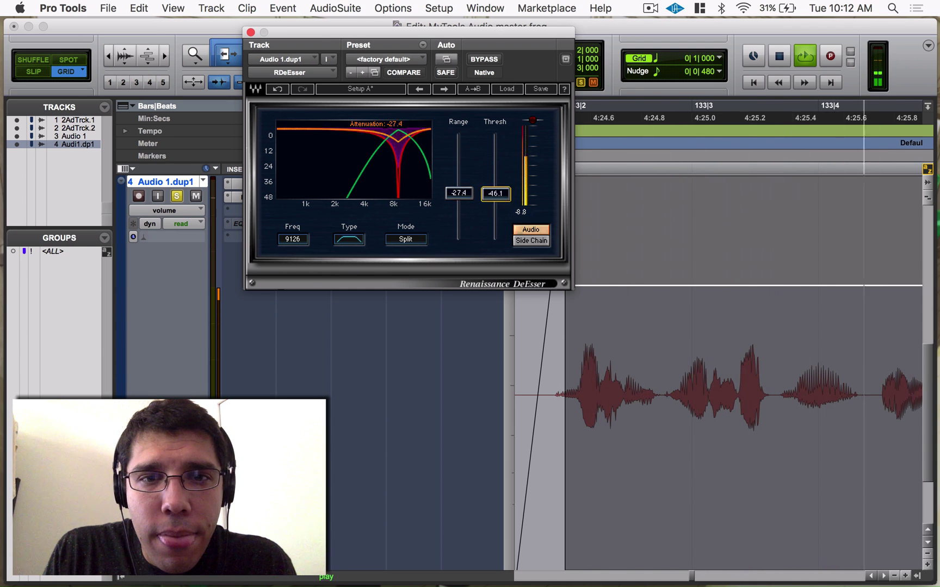
Step: Compare the RDeEsser's high-pass and band-pass types and its WideBand and Split modes, ending on band-pass and Split
click(348, 241)
click(350, 241)
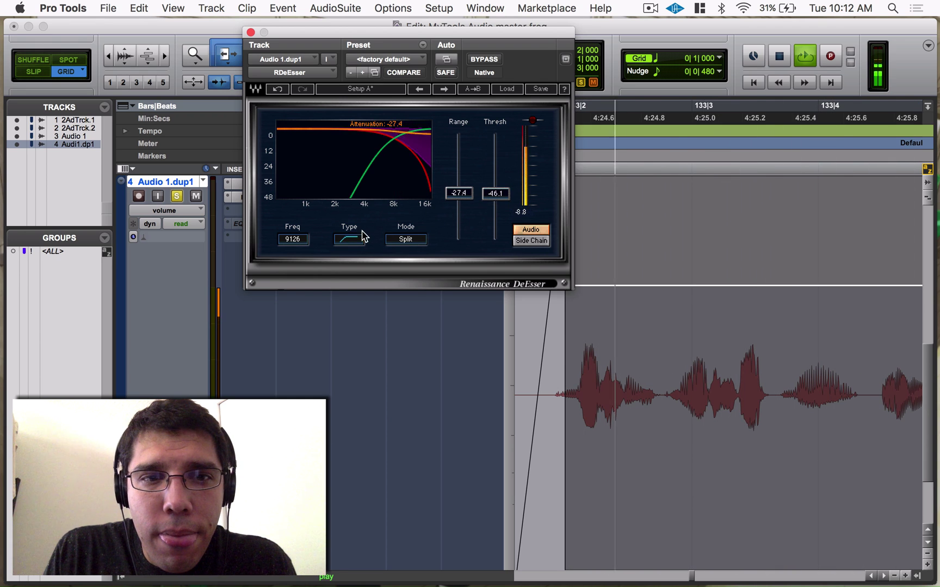
click(405, 240)
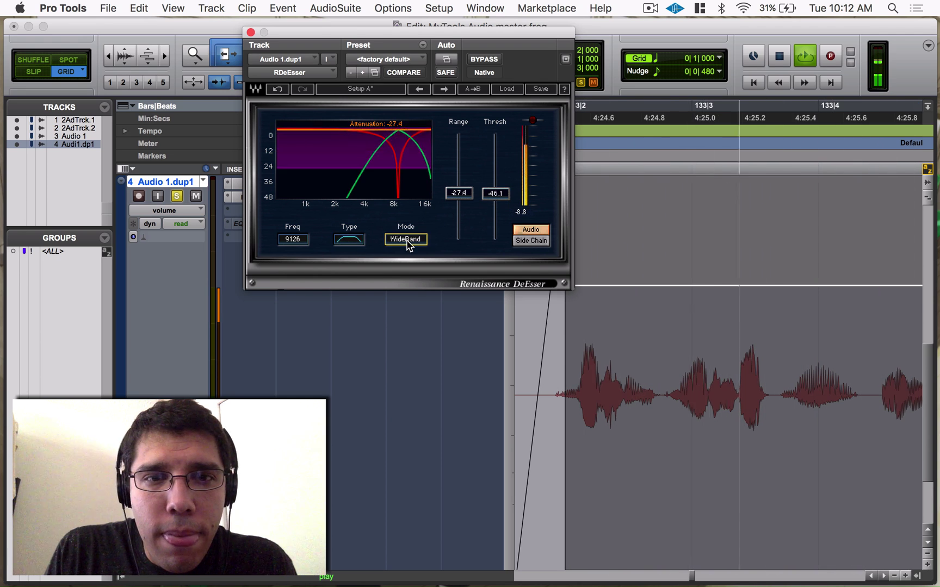
click(406, 240)
Step: Set the RDeEsser's range to -17.8 and threshold to -33.8, and play the looped phrase
drag(458, 193, 495, 207)
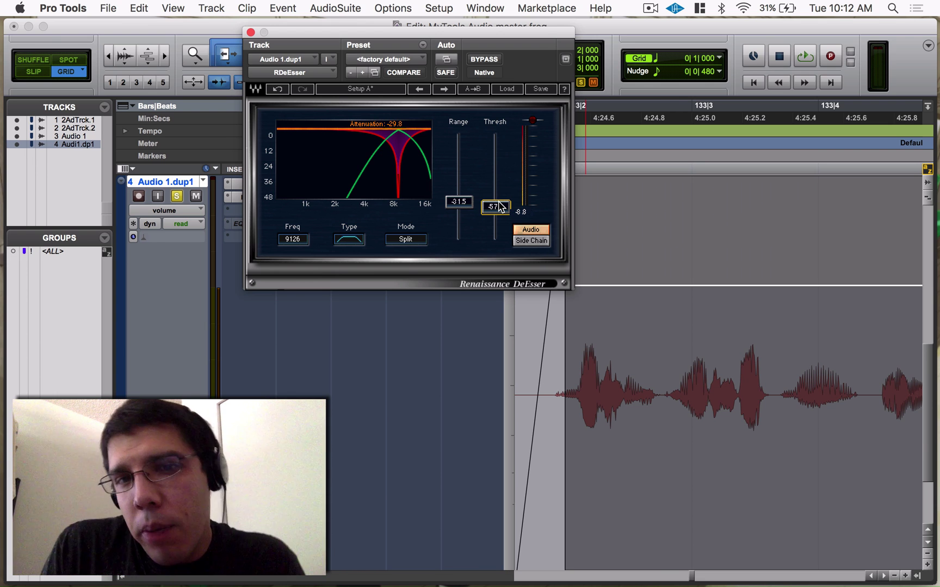
drag(459, 202, 458, 156)
drag(495, 207, 470, 177)
key(space)
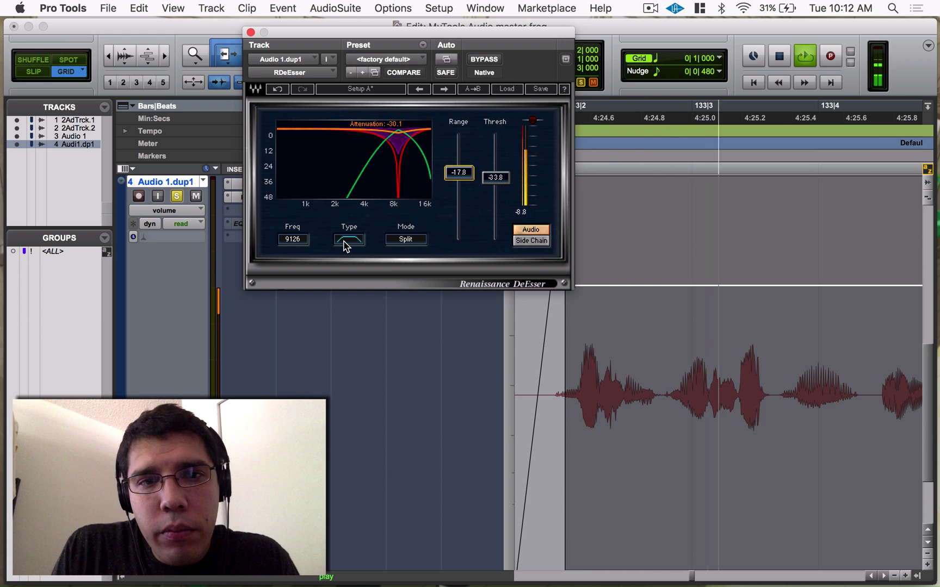
Step: Switch the RDeEsser's filter type to high-pass, stop playback, and select its frequency value
click(344, 243)
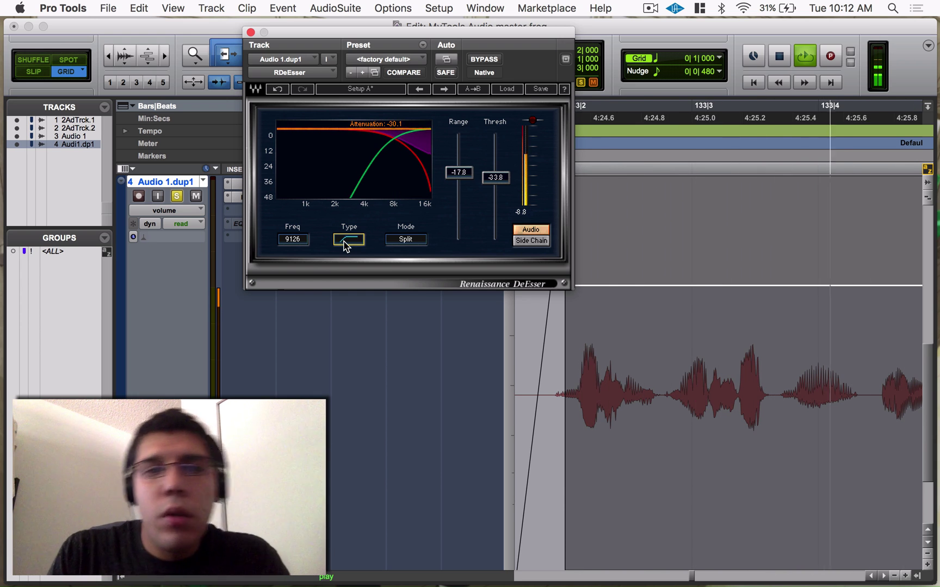
key(space)
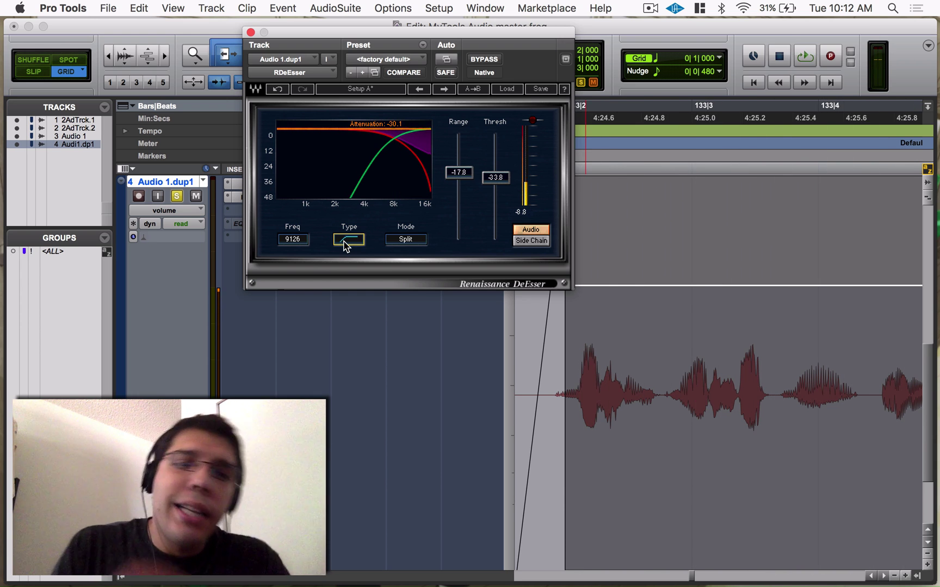
click(298, 243)
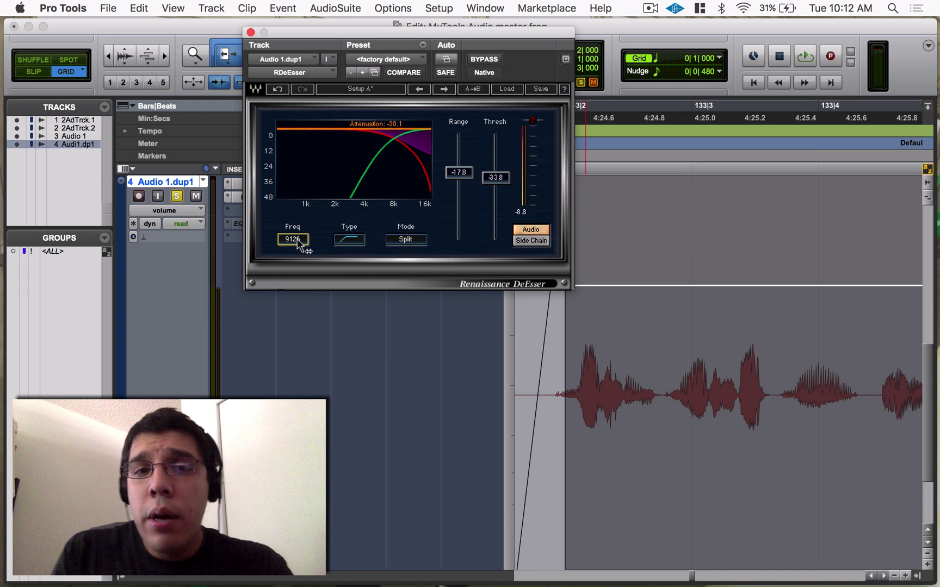
mouse_move(298, 238)
mouse_down()
mouse_move(298, 264)
mouse_move(299, 242)
mouse_up()
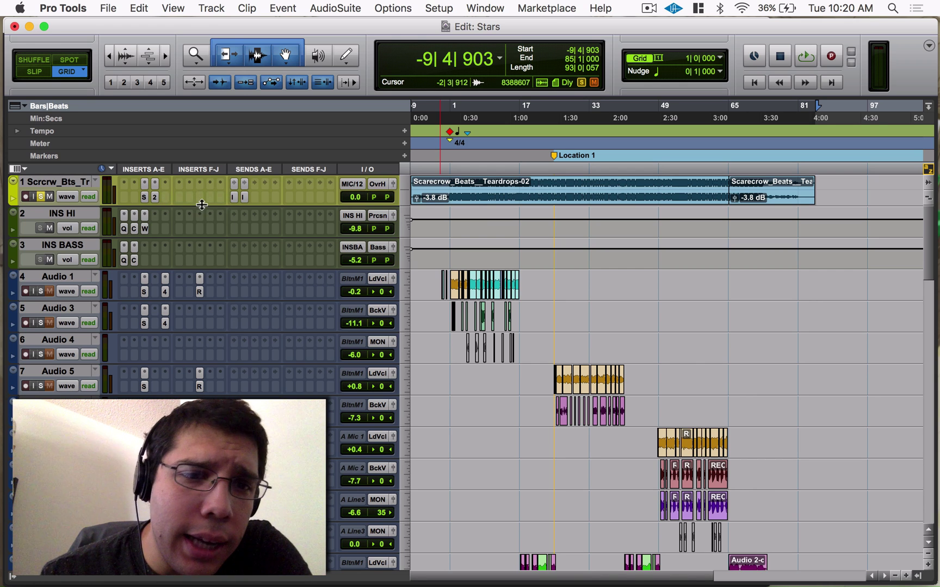
Step: Enlarge the Scrcrw_Bts track in the Stars session and add a multichannel RDeEsser (stereo) in its insert slot F, keeping the plug-in window clear of the track
drag(200, 206, 191, 245)
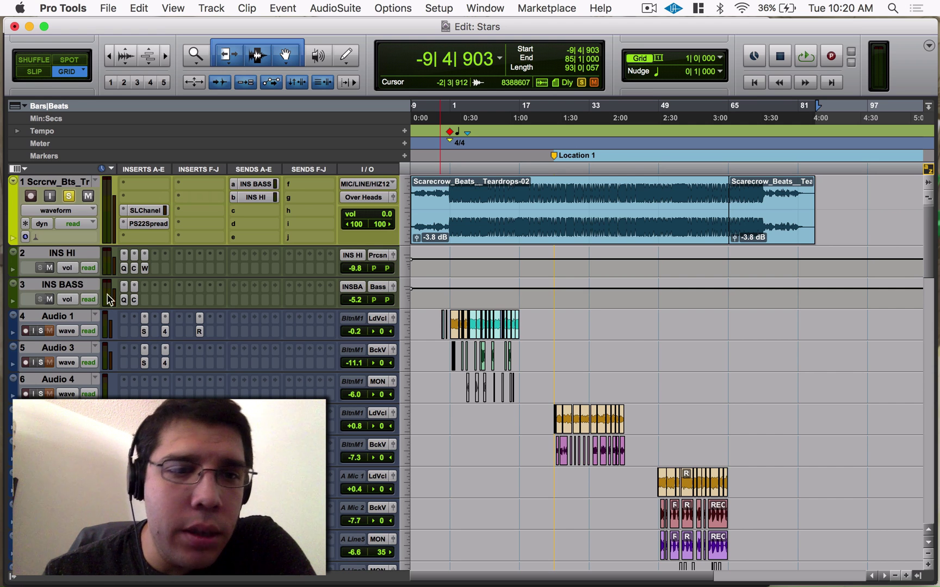
click(191, 181)
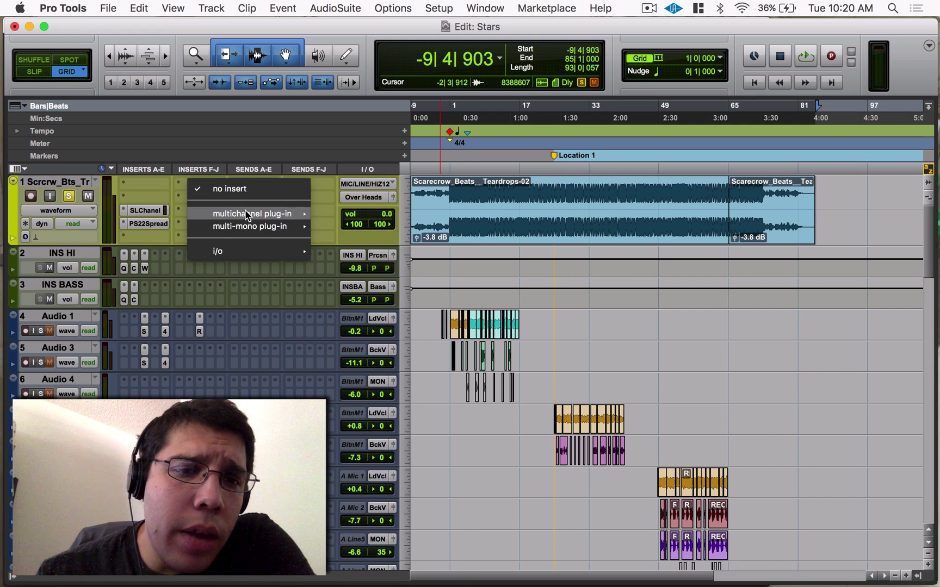
mouse_move(247, 214)
mouse_move(395, 160)
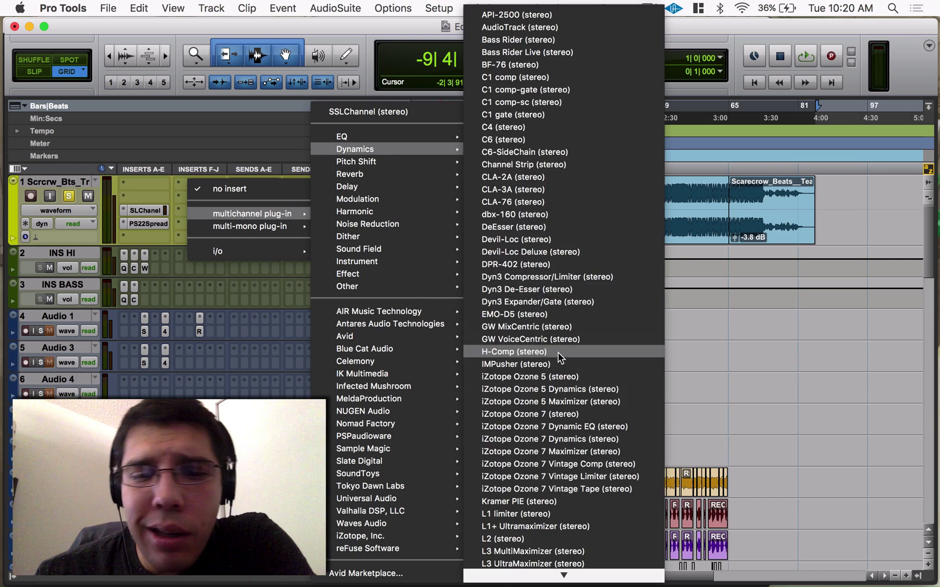
scroll(560, 357, down, 10)
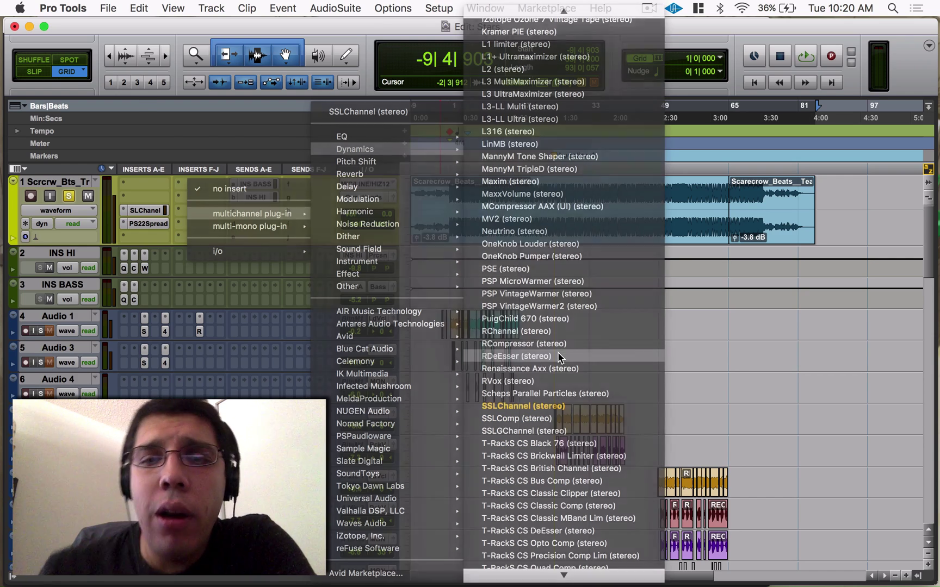
click(559, 356)
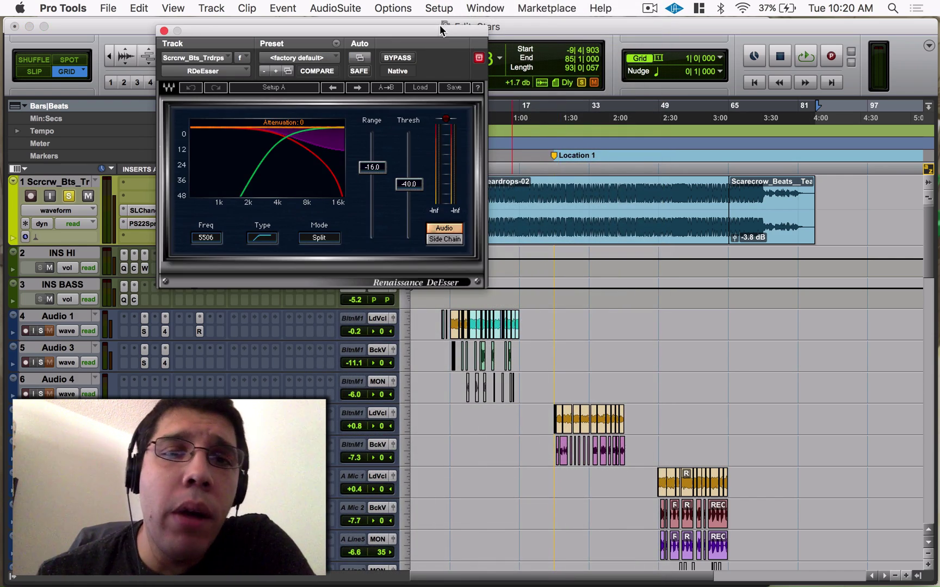
drag(441, 31, 483, 279)
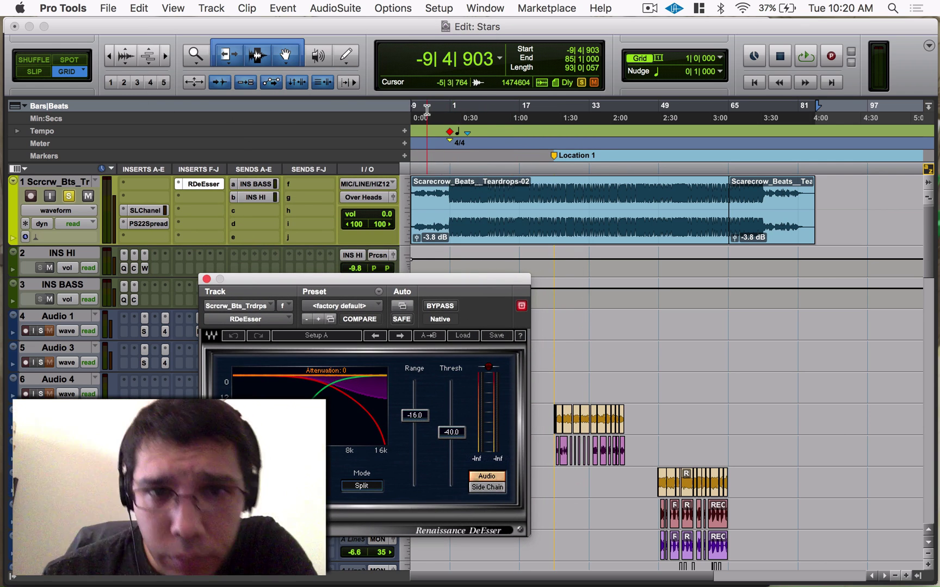
Step: Select bars 1 to 11 of the Scarecrow_Beats__Teardrops-02 clip and play the selection with the RDeEsser active
key(space)
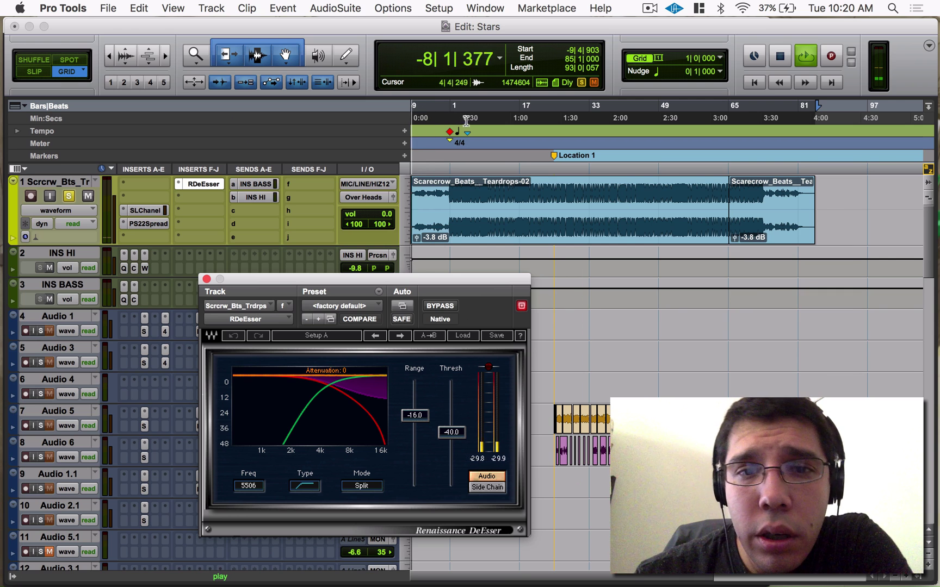
key(space)
drag(449, 210, 480, 210)
drag(538, 210, 493, 212)
key(space)
drag(481, 283, 480, 270)
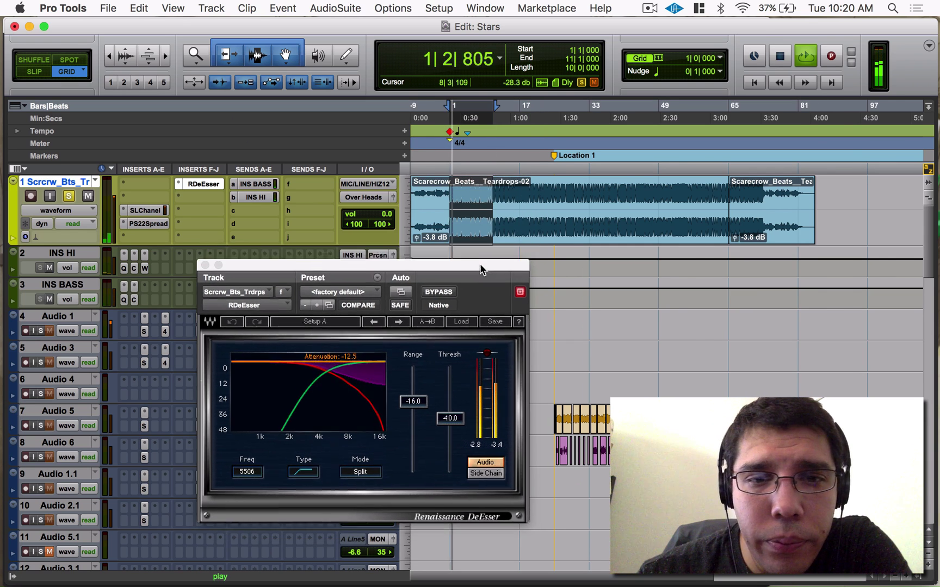
Step: Compare the beat with the RDeEsser bypassed and active, leave it bypassed, and stop playback
click(438, 293)
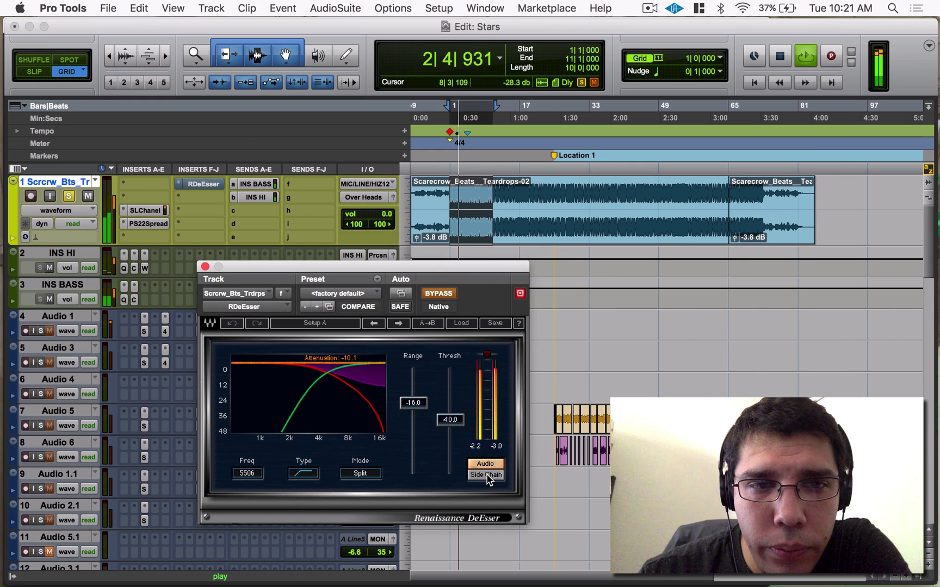
key(space)
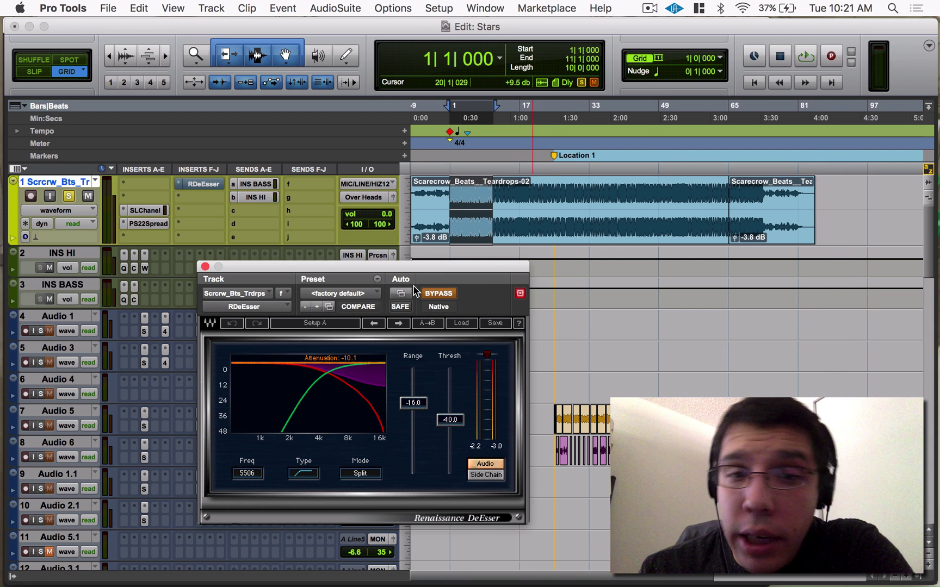
click(438, 294)
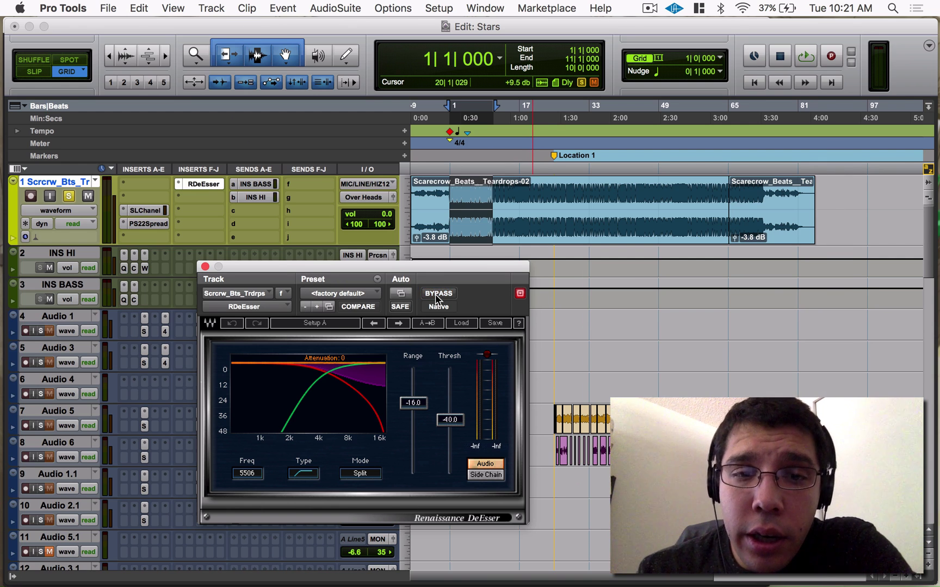
click(438, 293)
click(438, 294)
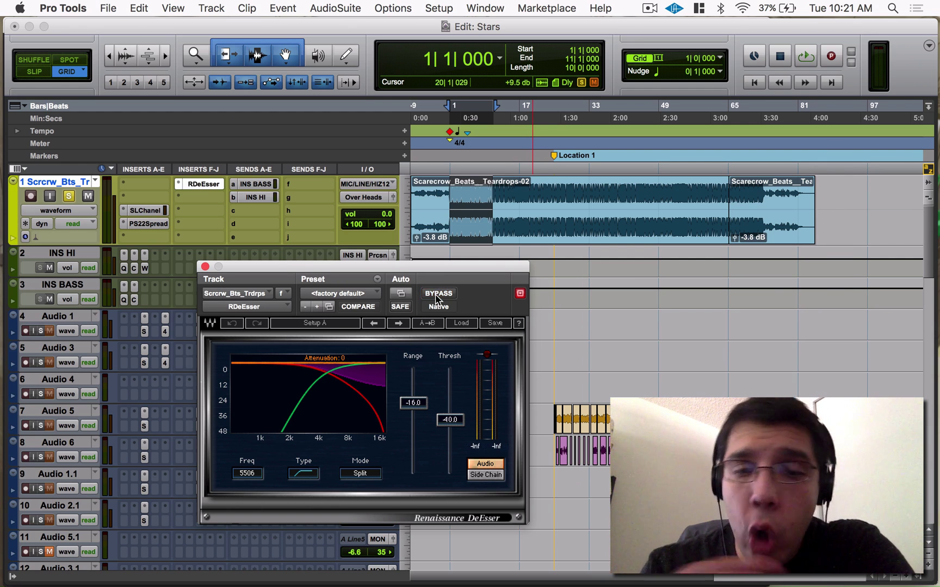
key(space)
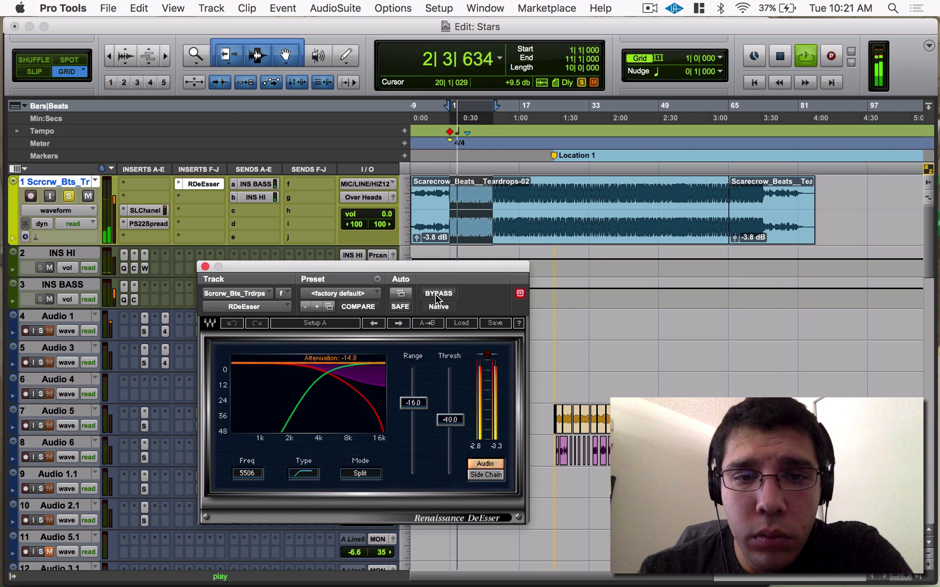
click(435, 297)
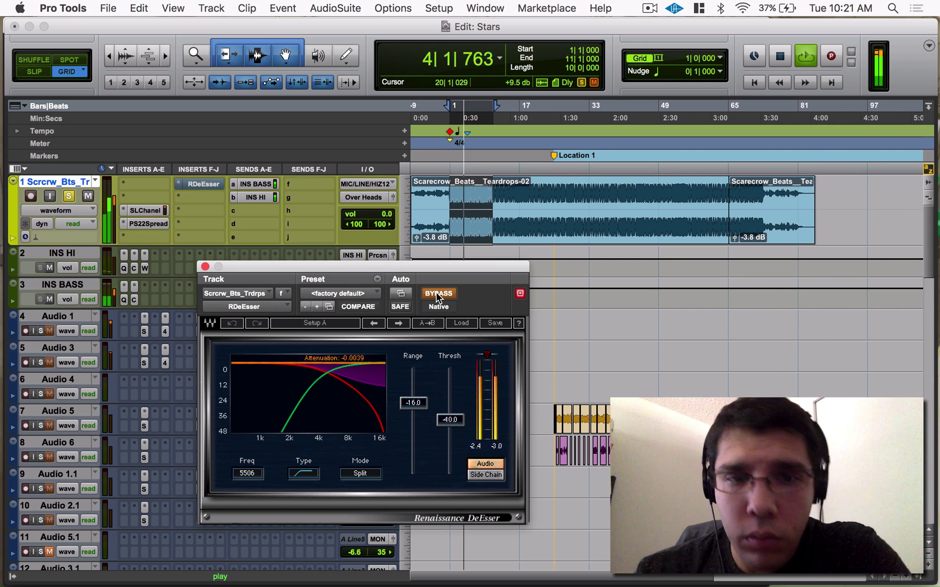
click(435, 297)
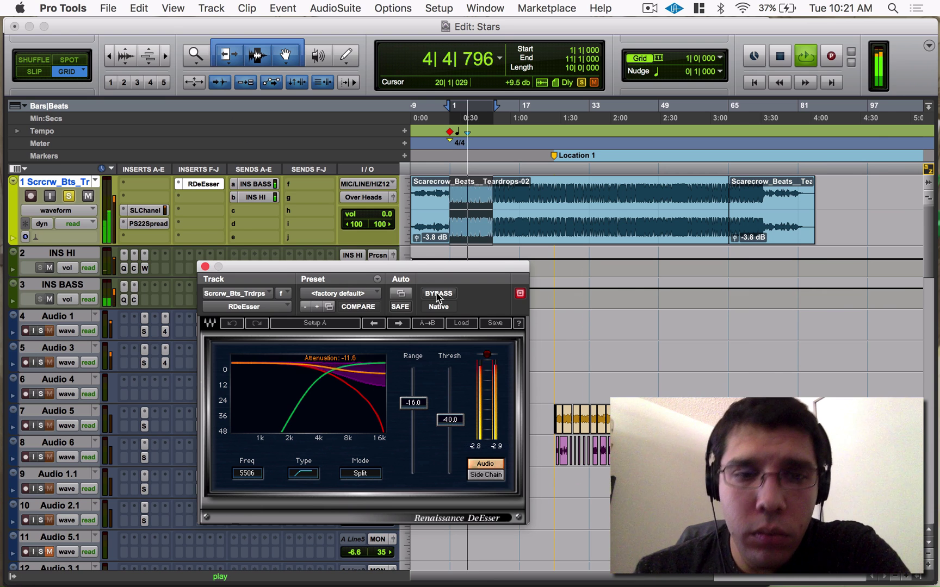
click(435, 295)
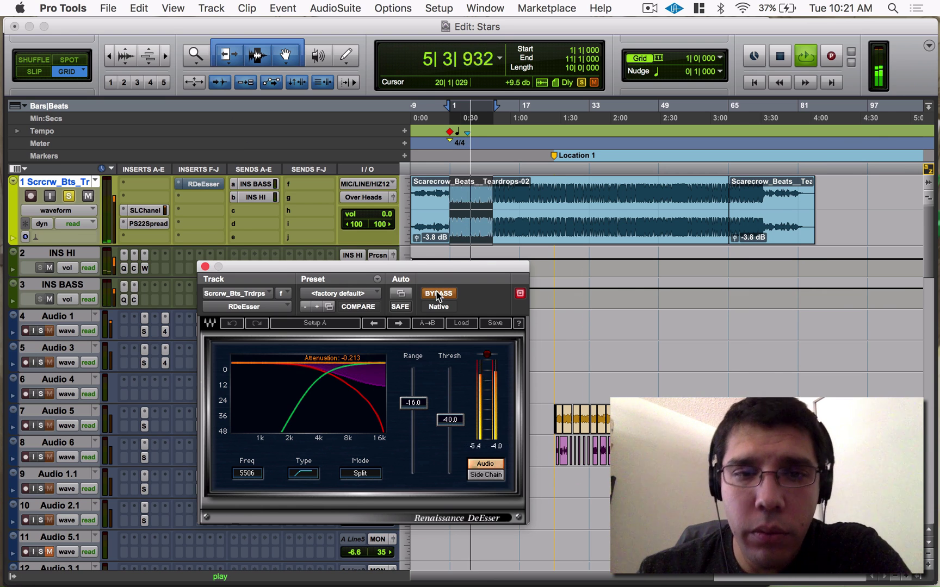
key(space)
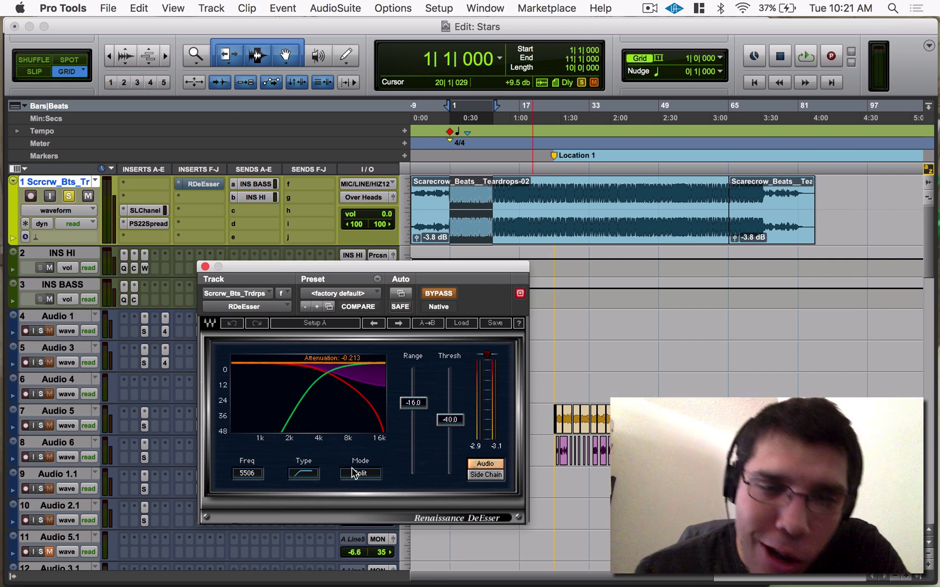
Step: Monitor the RDeEsser's side chain during playback with bypass off, and set its range to -13.0 and threshold to -33.3
click(492, 475)
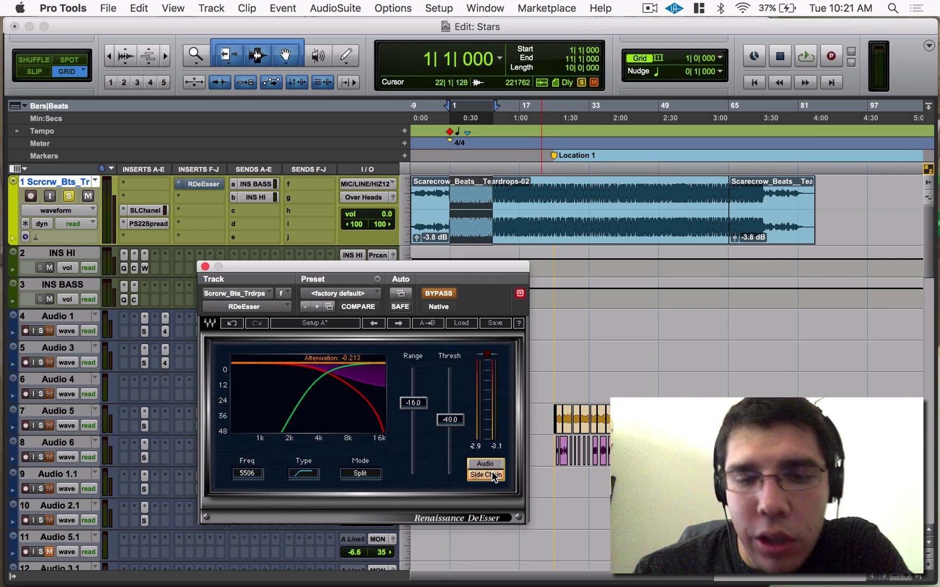
key(space)
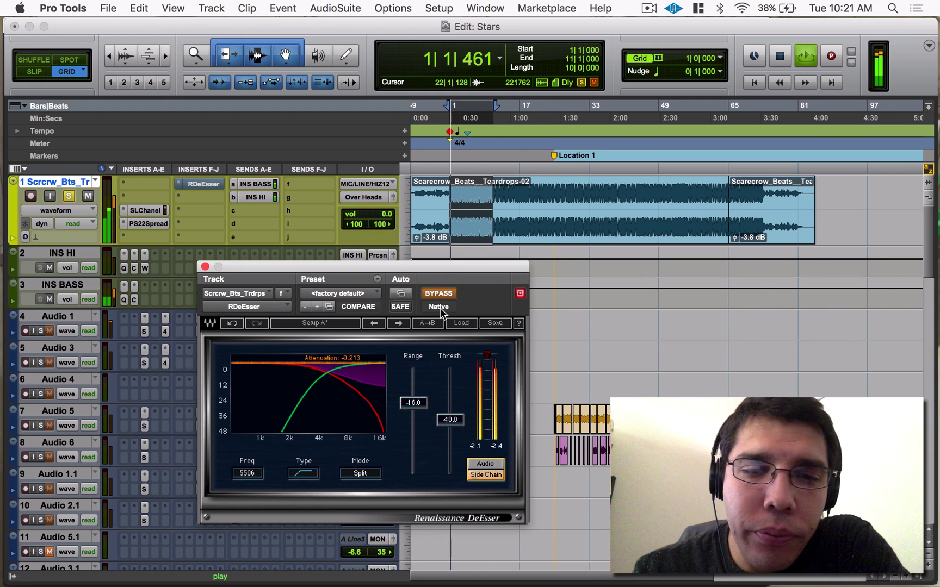
click(439, 294)
mouse_move(450, 419)
mouse_down()
mouse_move(450, 396)
mouse_move(413, 396)
mouse_move(450, 414)
mouse_up()
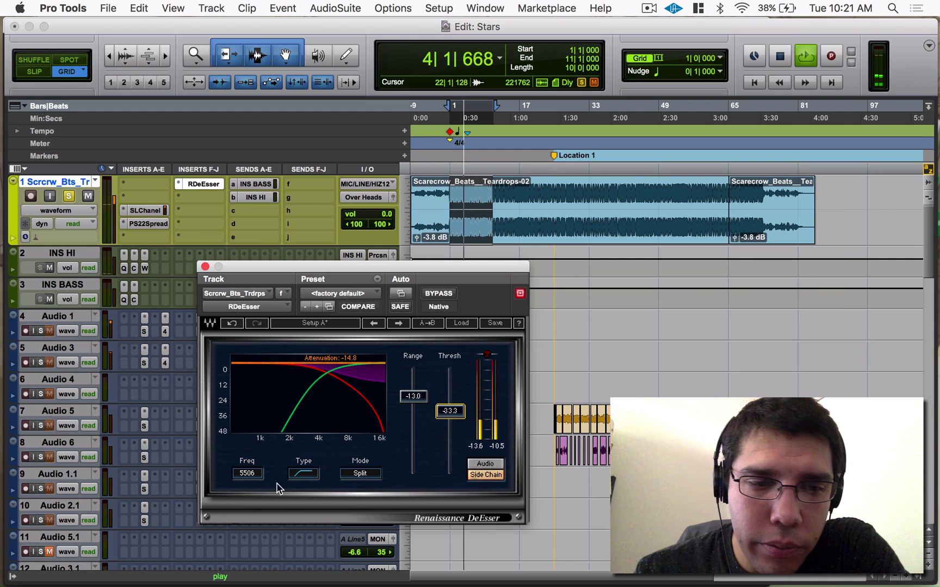
Step: Set the RDeEsser's frequency to 8700 and toggle its filter type, ending on high-pass
drag(247, 473, 248, 461)
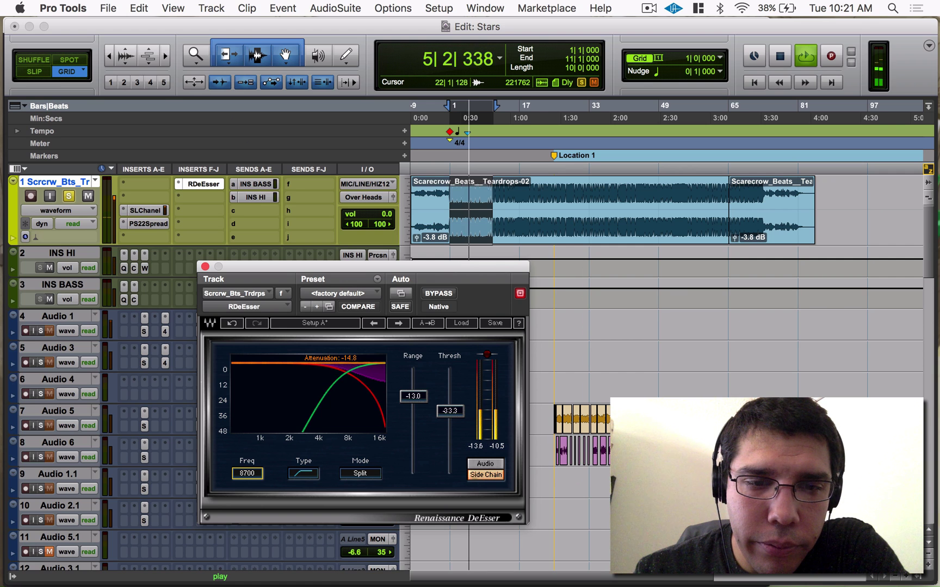
click(310, 475)
click(310, 476)
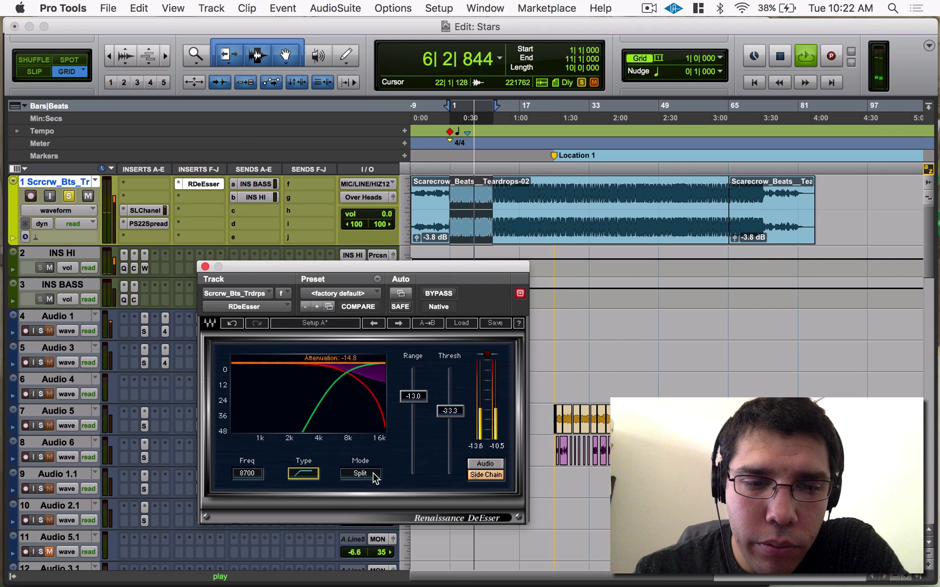
Step: Switch the RDeEsser's mode to WideBand and back to Split, and set its frequency to 8883
click(364, 475)
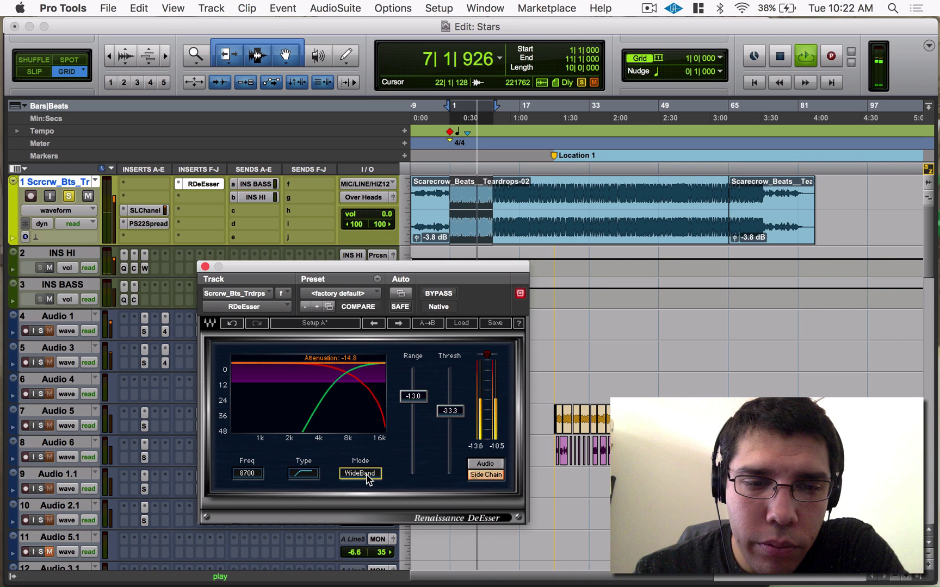
click(354, 477)
drag(248, 474, 248, 468)
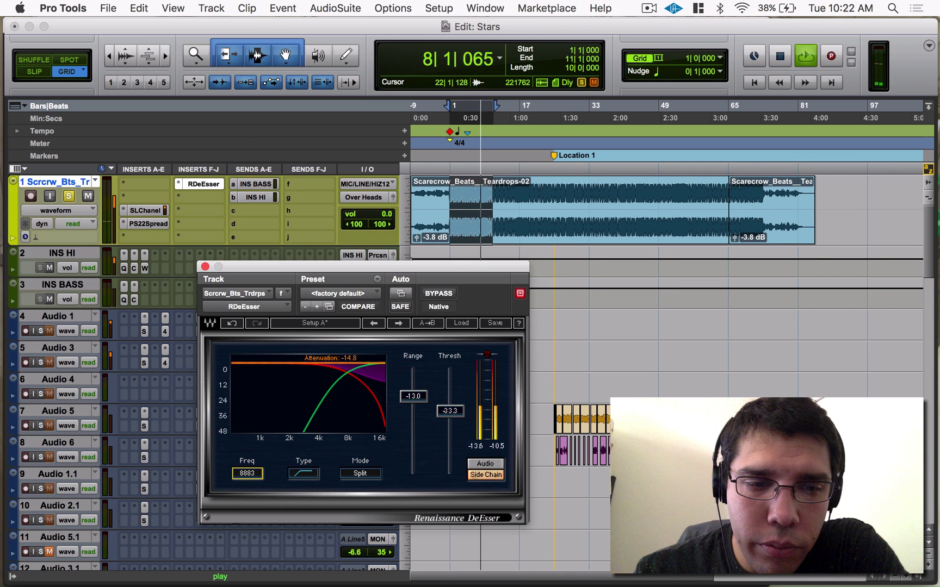
Step: Set the RDeEsser's range to -11.0 and threshold to -36.6, switching its monitoring back to audio
drag(451, 430, 450, 415)
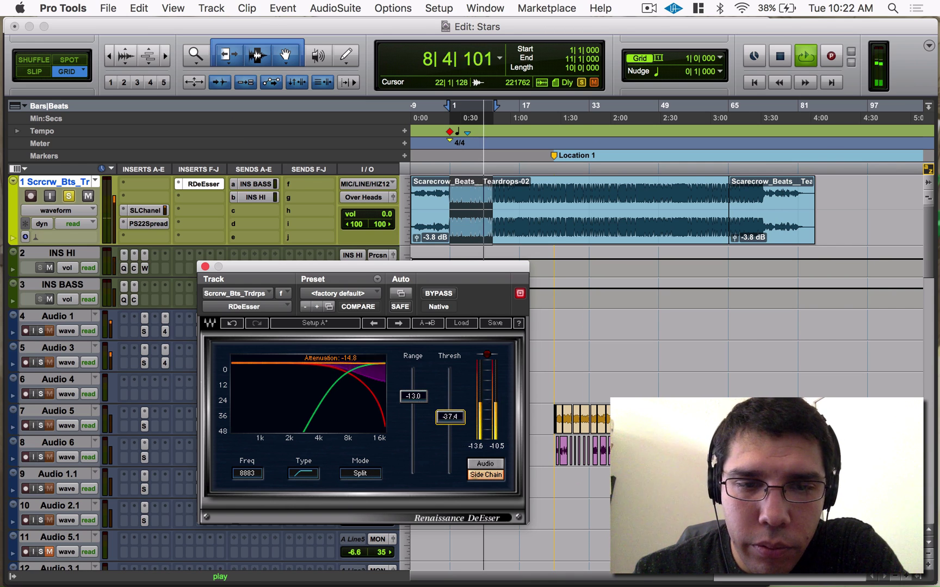
drag(407, 387, 407, 383)
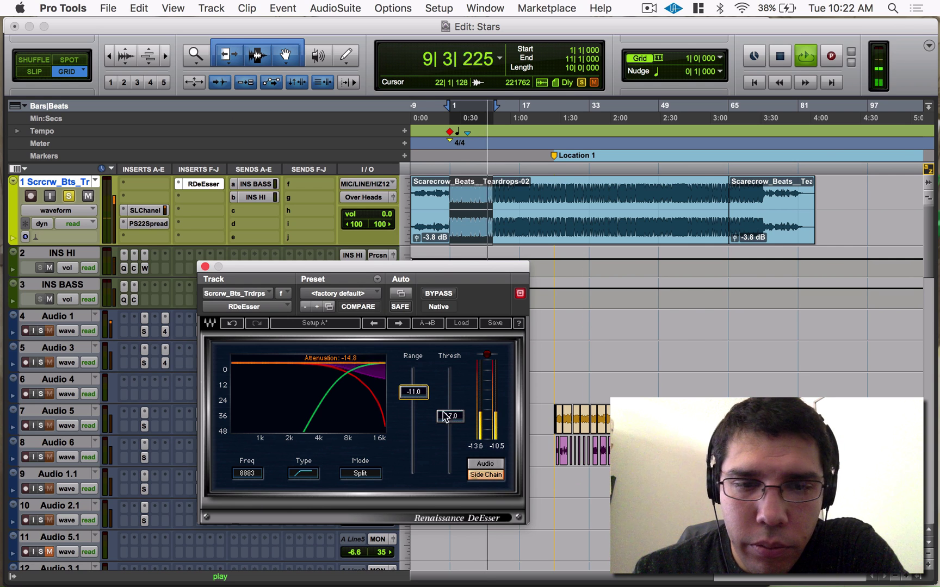
click(487, 464)
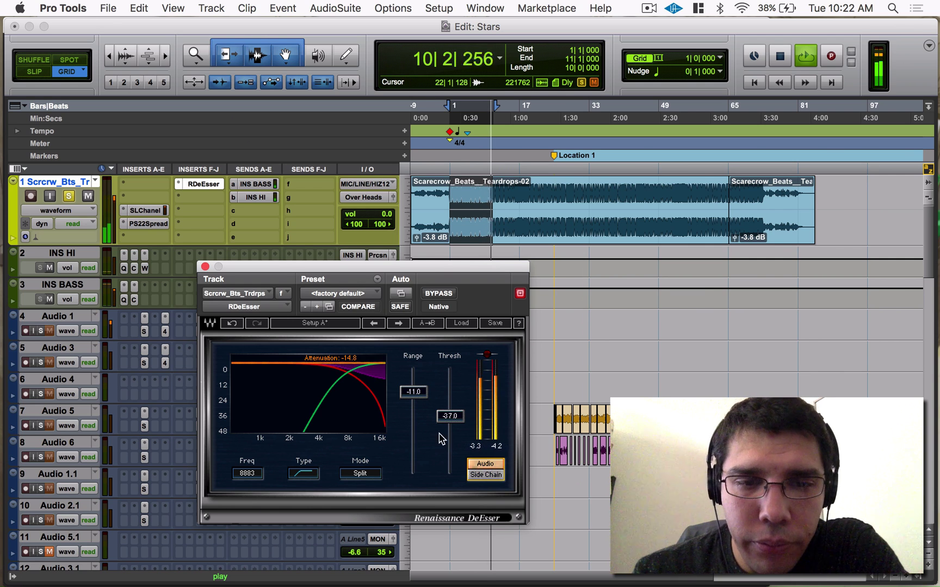
drag(450, 422, 450, 420)
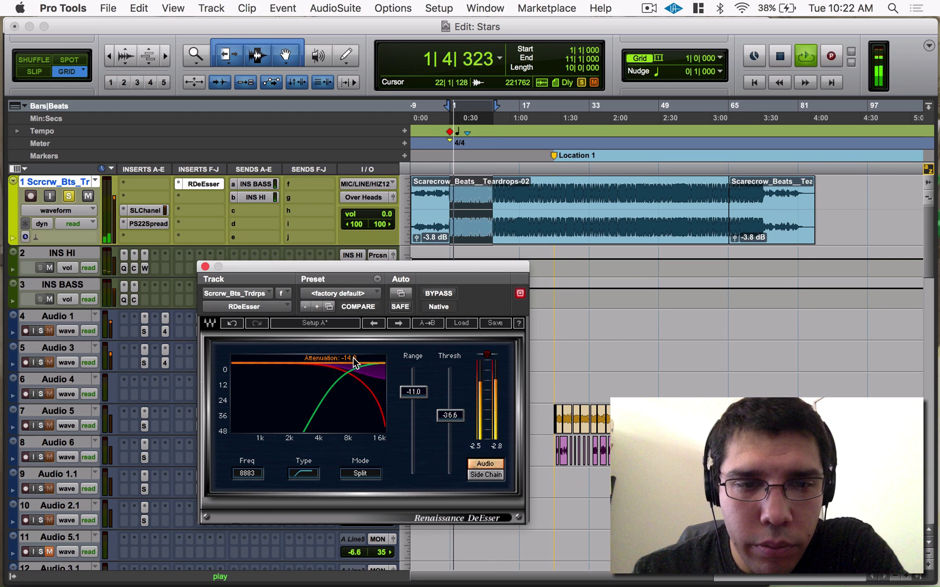
Step: Compare the beat with the RDeEsser bypassed and active, and stop playback
click(438, 293)
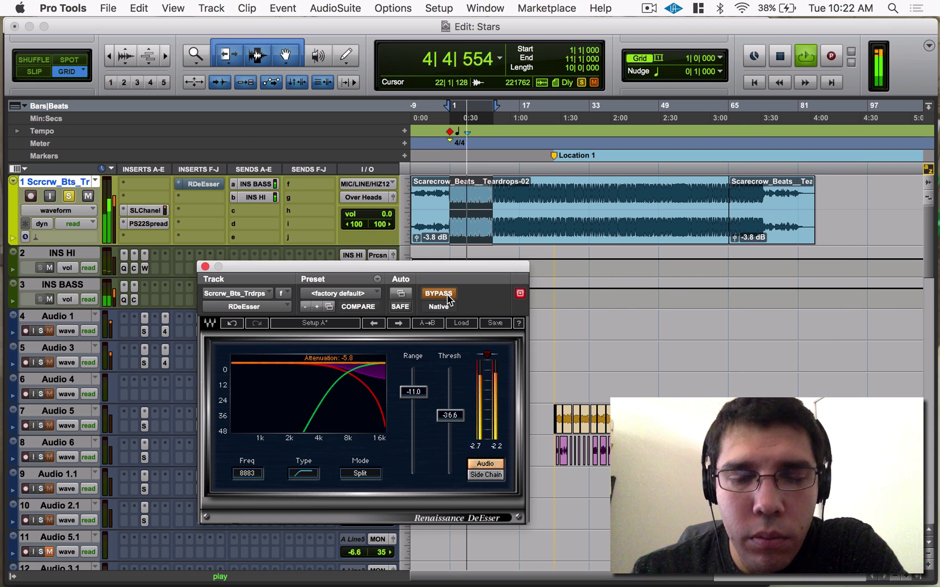
click(447, 298)
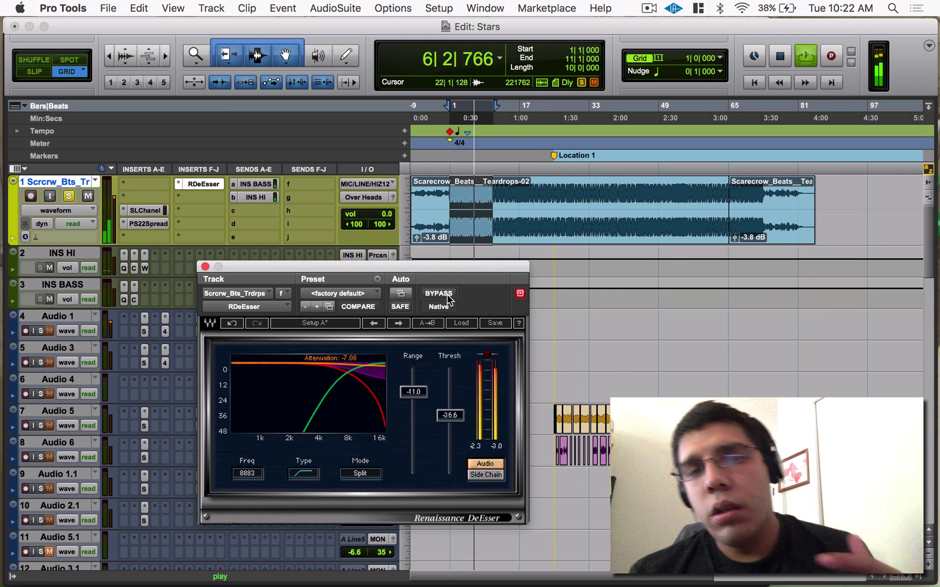
key(space)
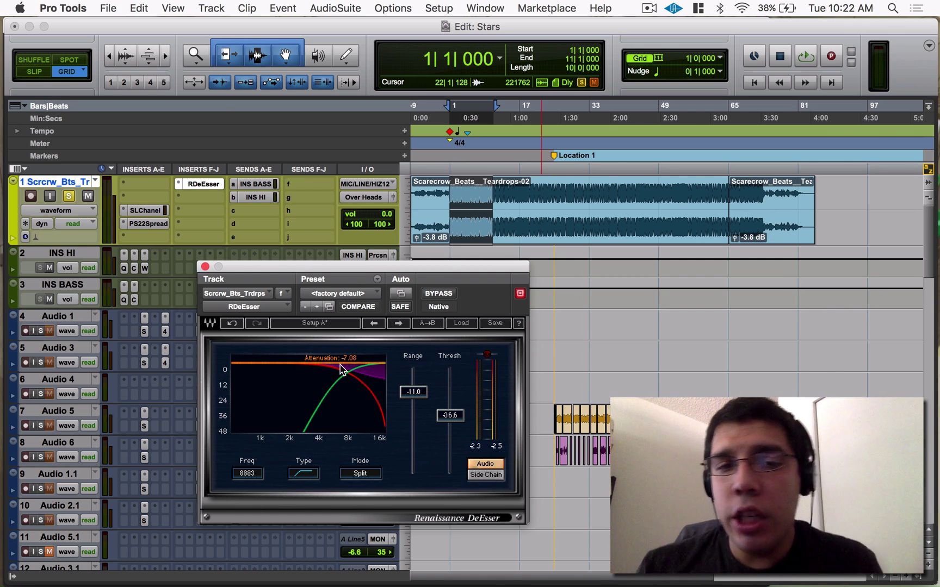
Step: Bypass the RDeEsser and insert a stereo EQ3 7-Band in the beat track's slot below it
super+click(209, 185)
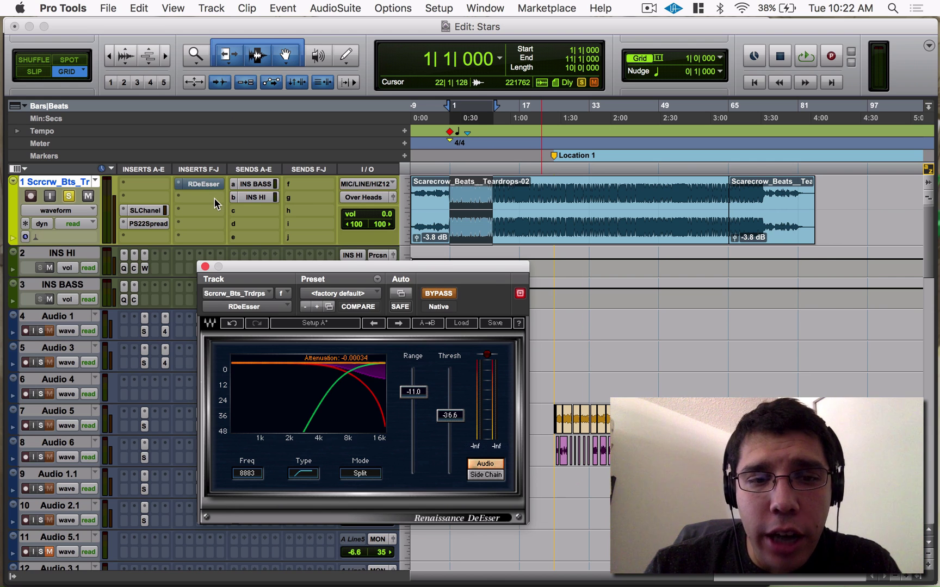
click(180, 183)
mouse_move(272, 227)
mouse_move(348, 136)
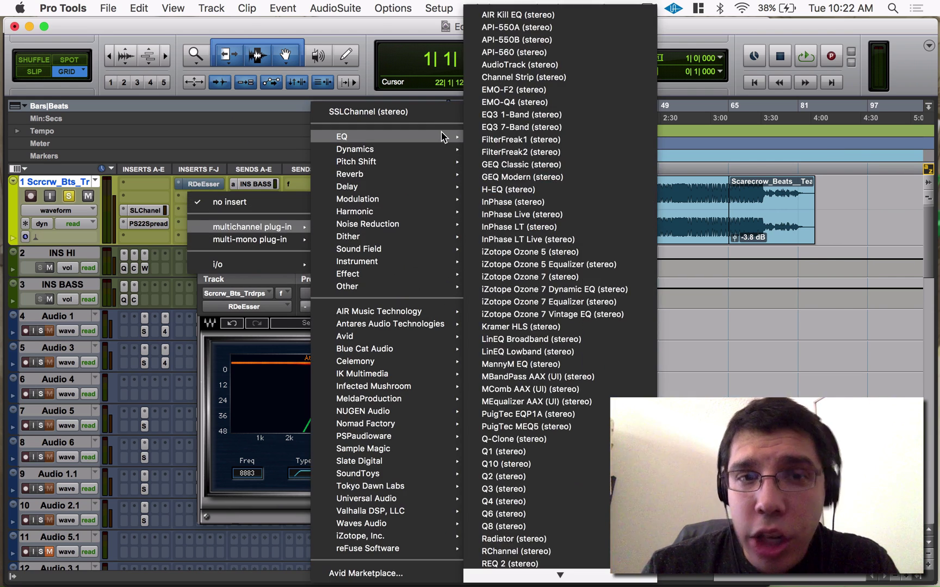
click(545, 125)
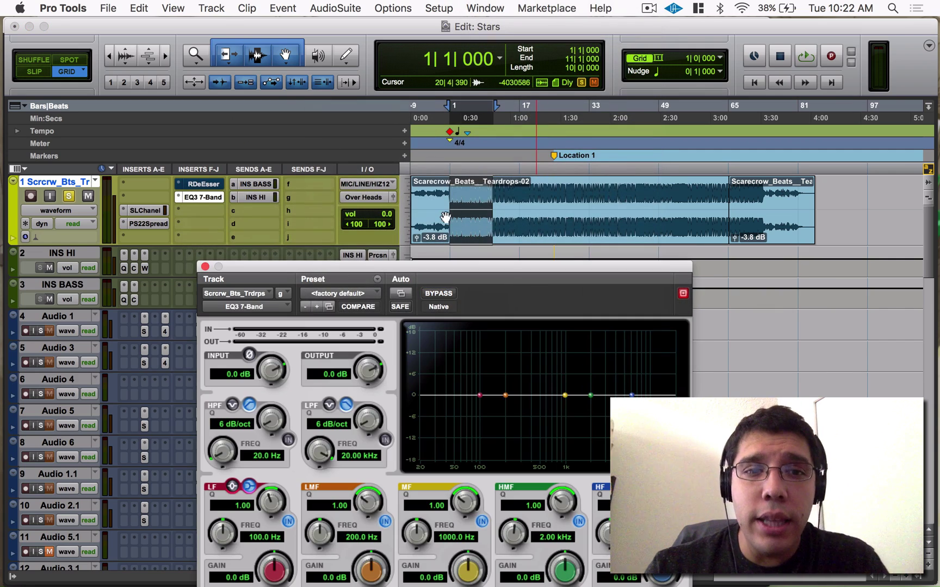
Step: Arrange the EQ3 7-Band and RDeEsser windows so both plug-ins' settings are visible together
drag(429, 272, 511, 130)
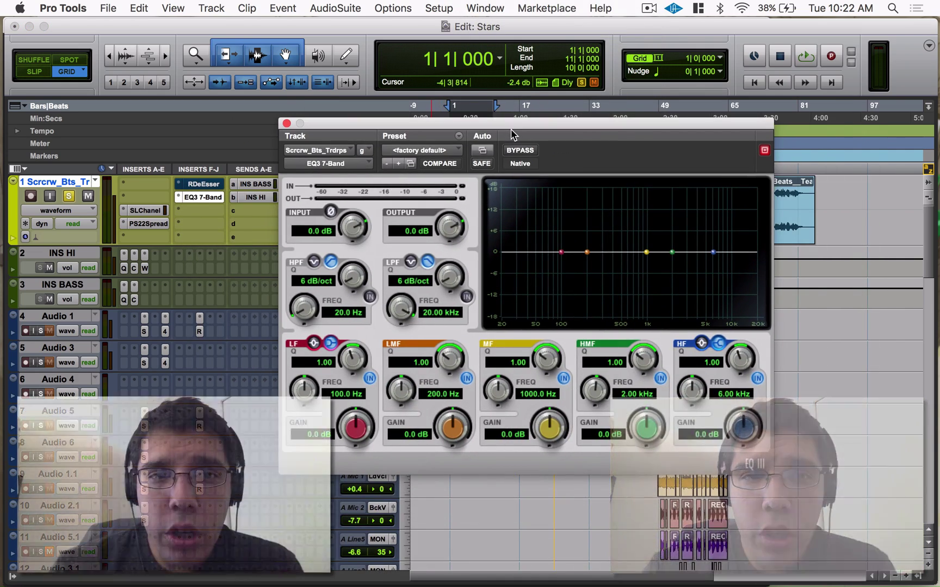
click(215, 184)
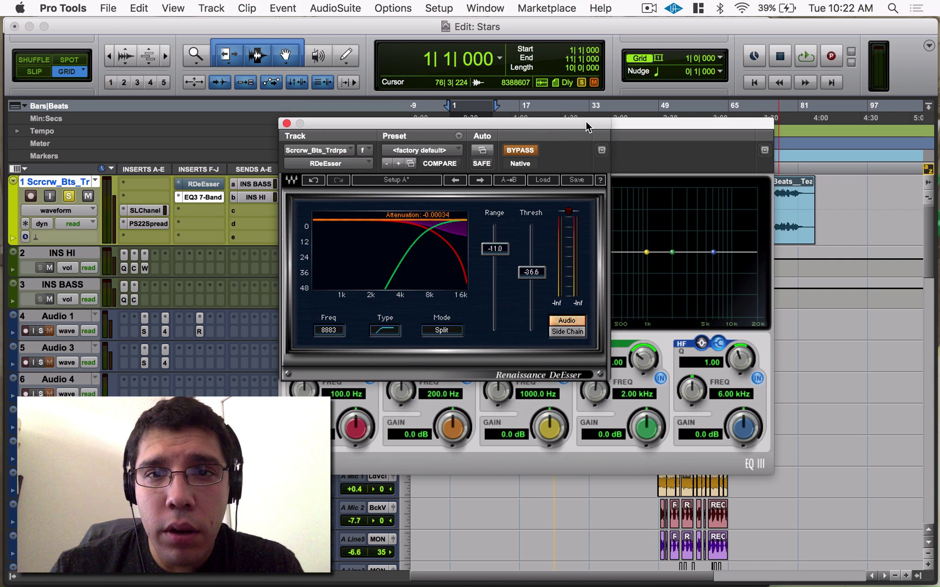
drag(586, 126, 322, 26)
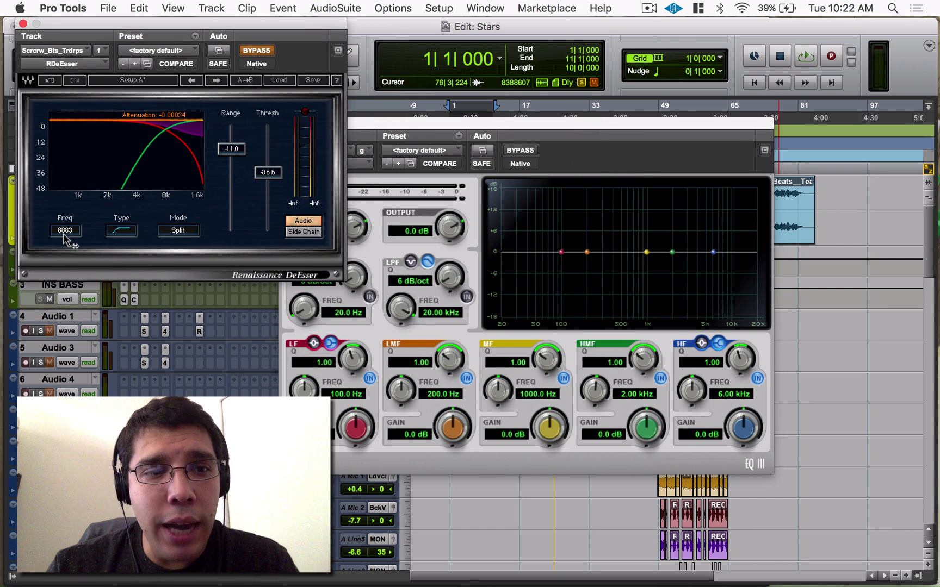
Step: Try to set the EQ3 7-Band's HF frequency to about 8.8 kHz
click(751, 394)
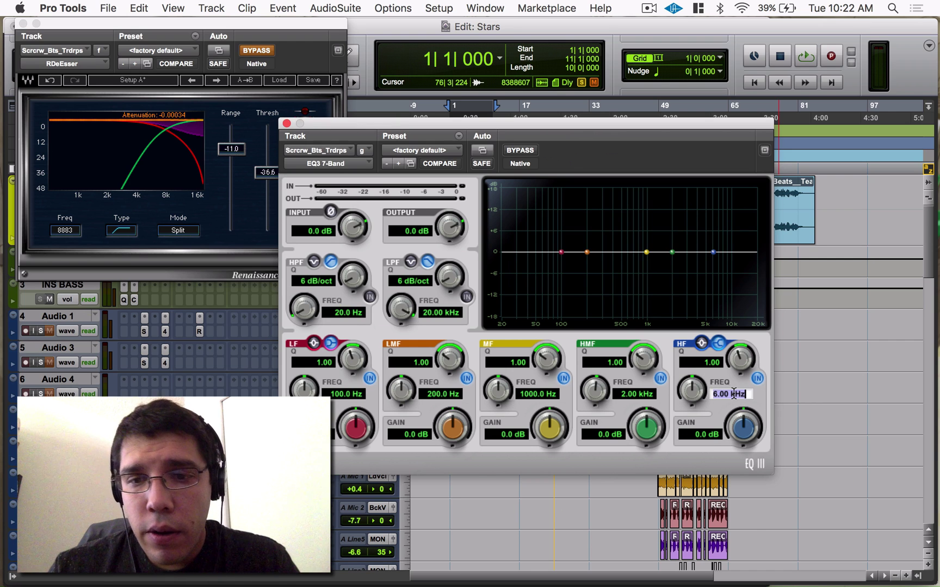
text(8.8)
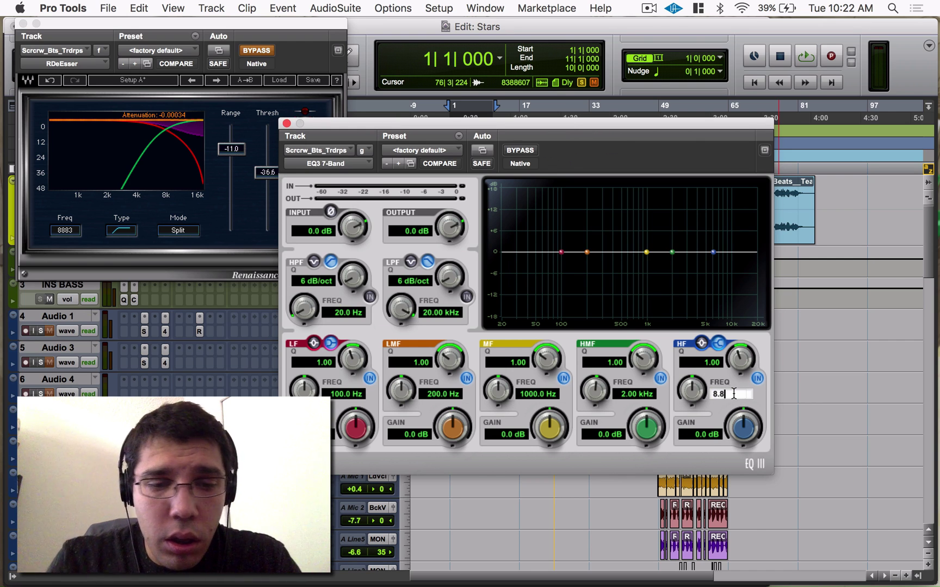
key(Return)
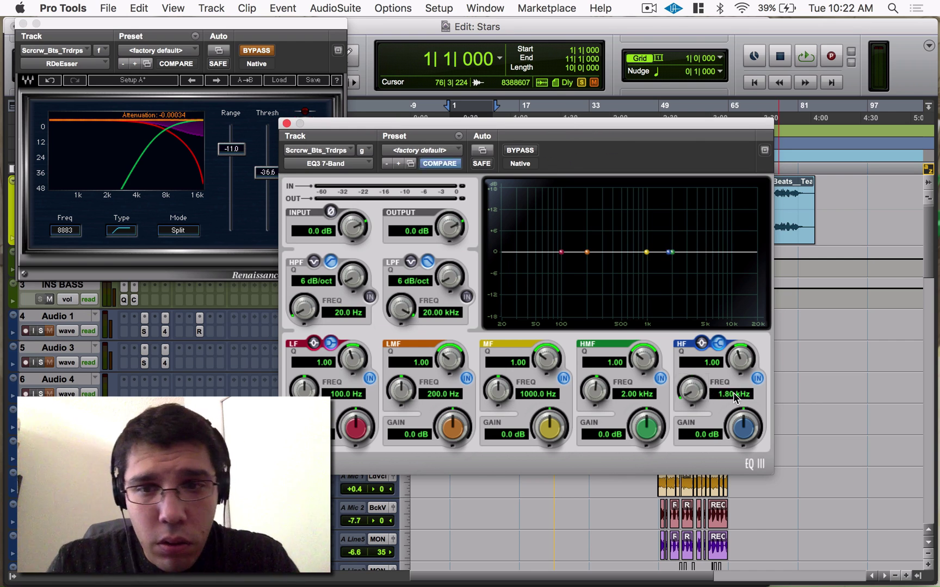
drag(695, 390, 701, 318)
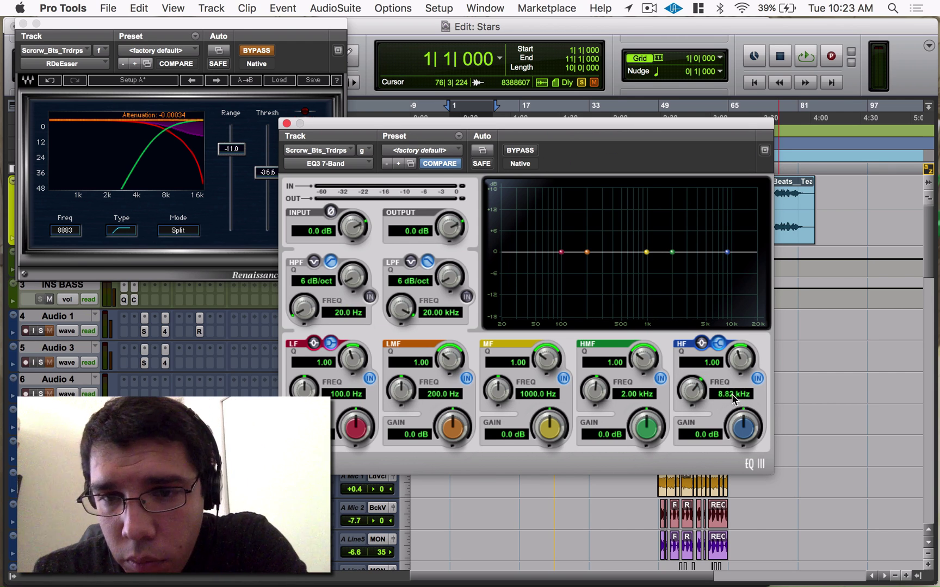
text(8)
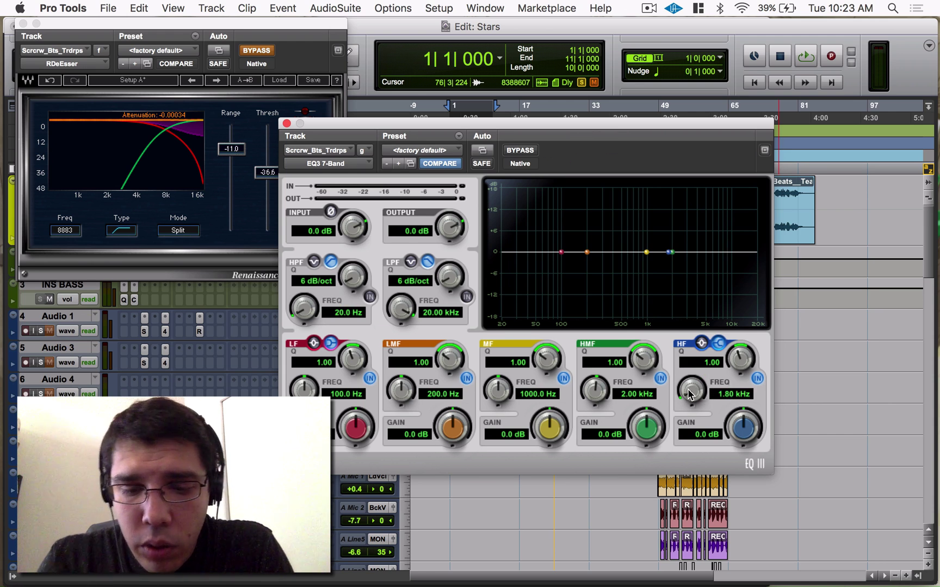
Step: Set the EQ3 7-Band's HF frequency to 8.883 kHz
click(739, 399)
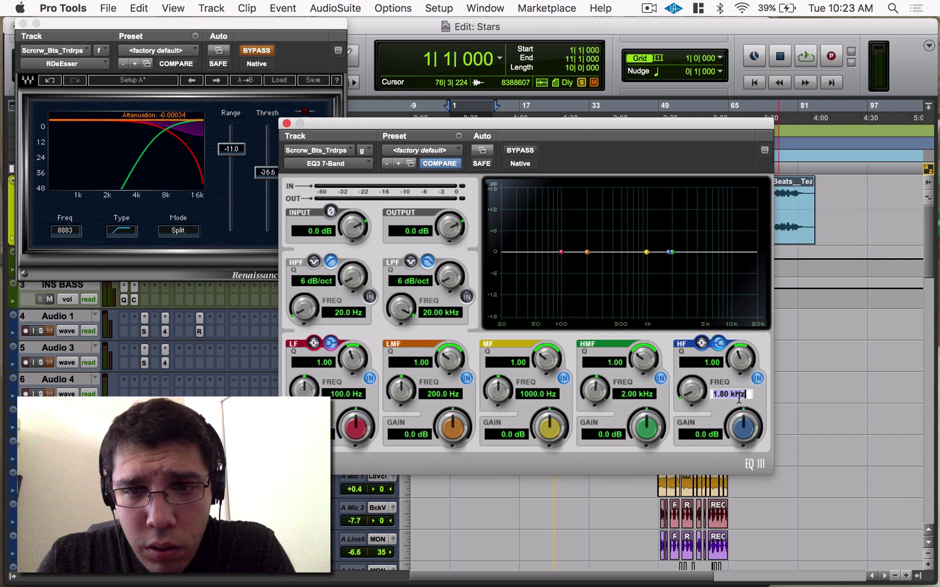
click(738, 399)
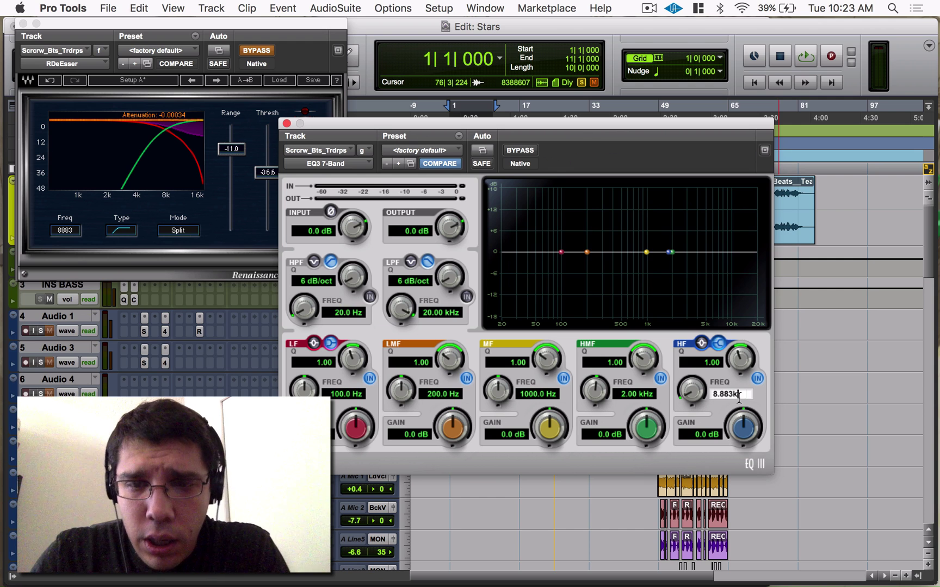
key(Return)
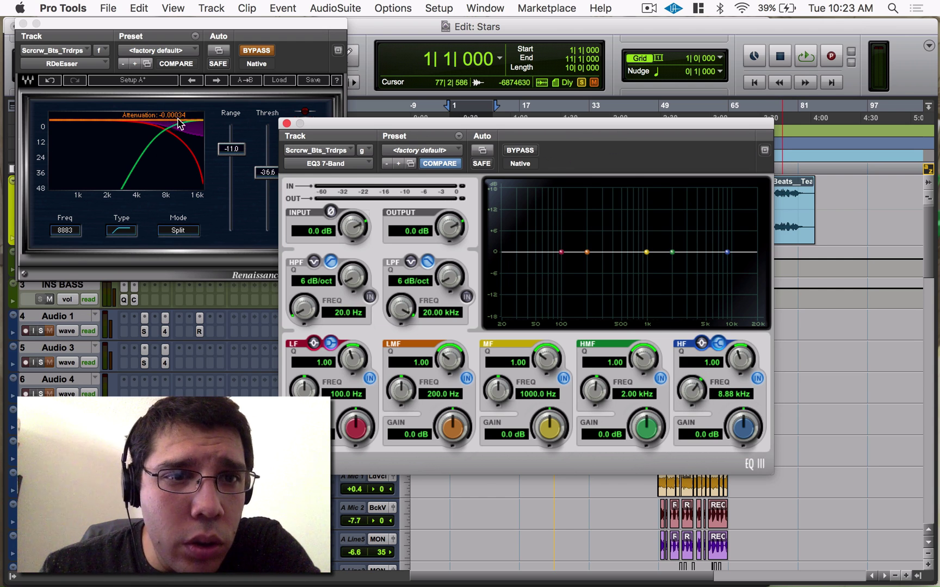
Step: Bypass the EQ3 7-Band, activate the RDeEsser, and briefly play the beat to read its attenuation
click(527, 149)
click(266, 54)
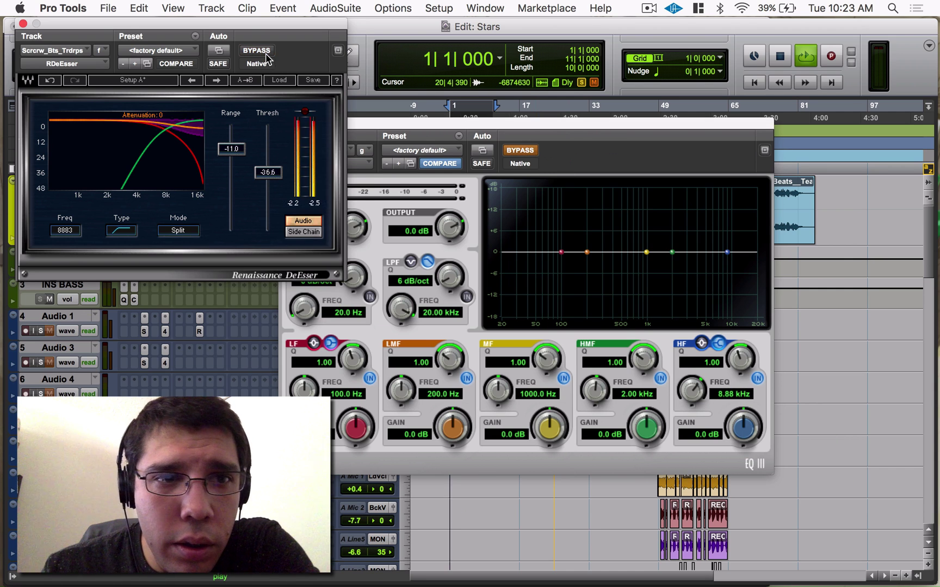
key(space)
key(space)
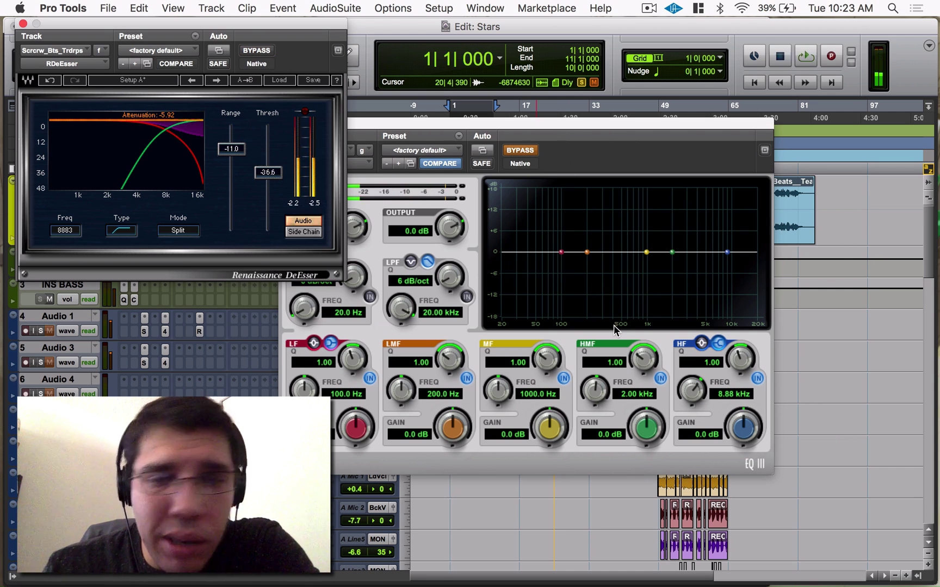
Step: Set the EQ3 7-Band's HF gain to -5.9 dB, activate the EQ and bypass the RDeEsser
click(699, 433)
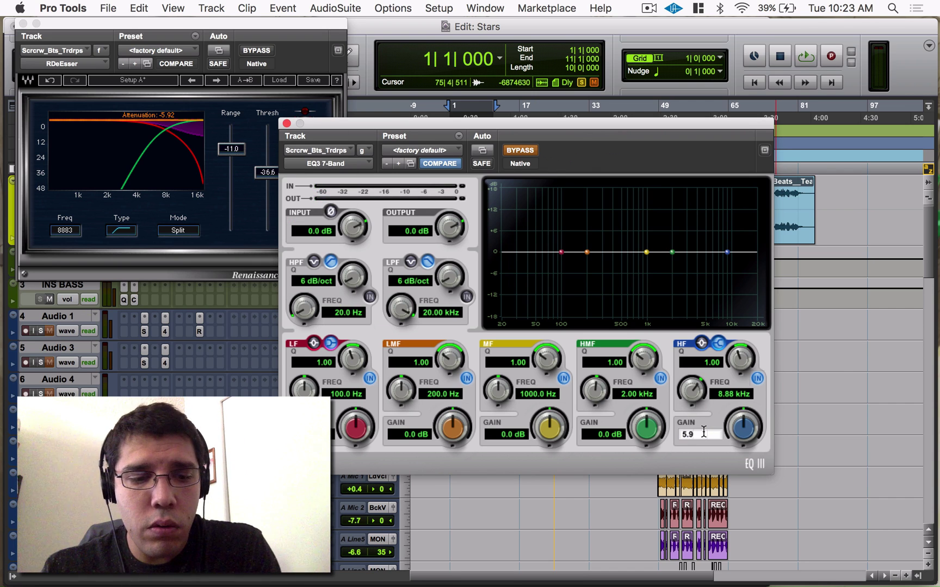
drag(738, 438, 738, 438)
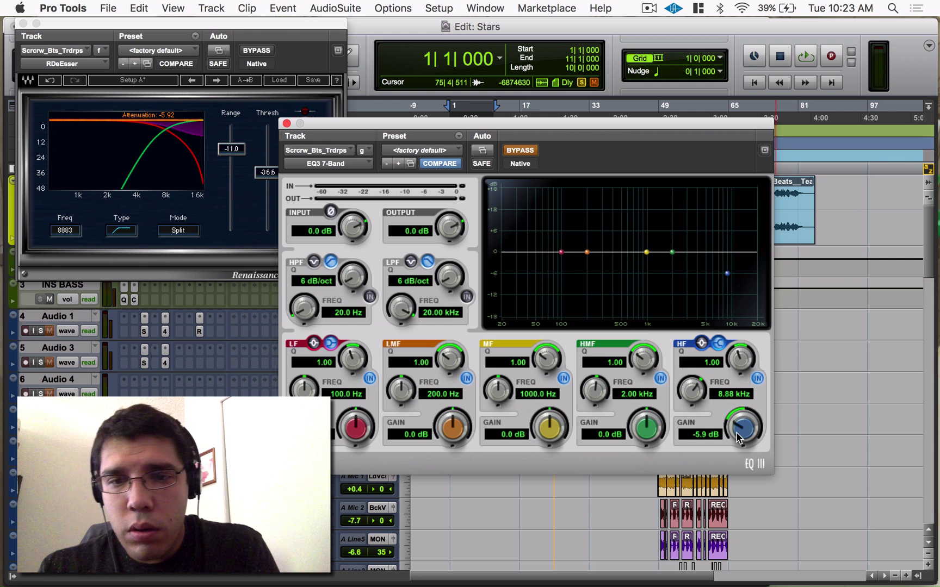
click(513, 150)
click(257, 51)
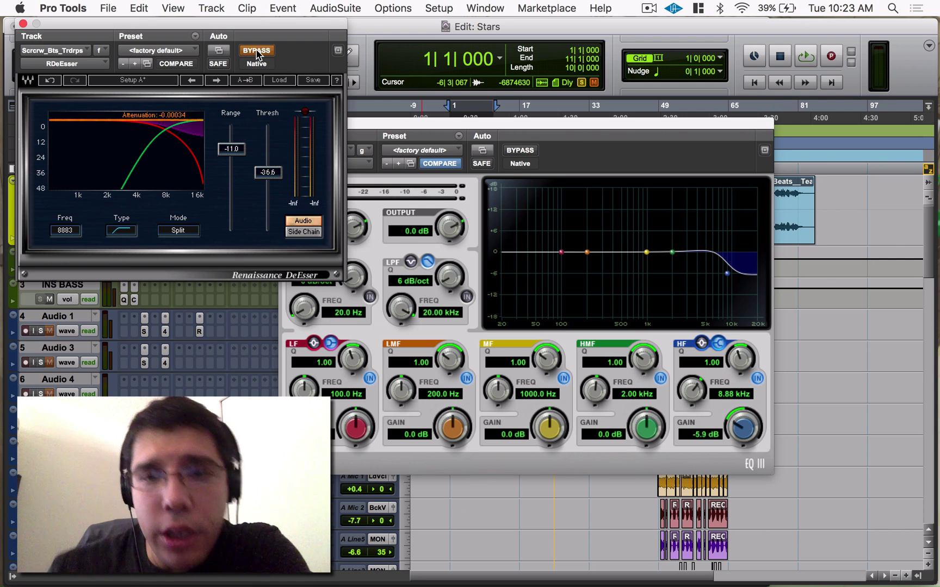
Step: Play the beat through the EQ3 7-Band and move the RDeEsser window below the beat track's inserts
key(space)
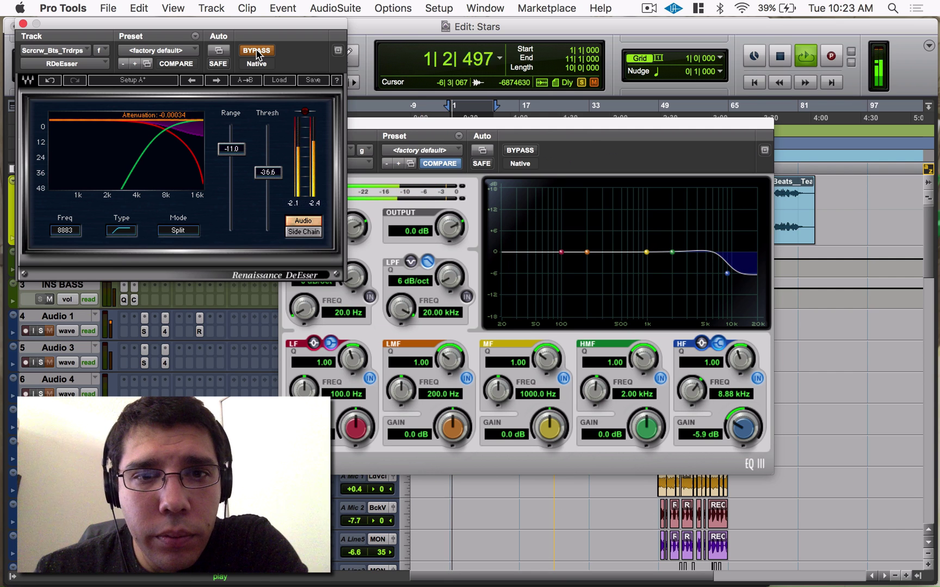
drag(264, 34, 496, 261)
drag(415, 247, 266, 258)
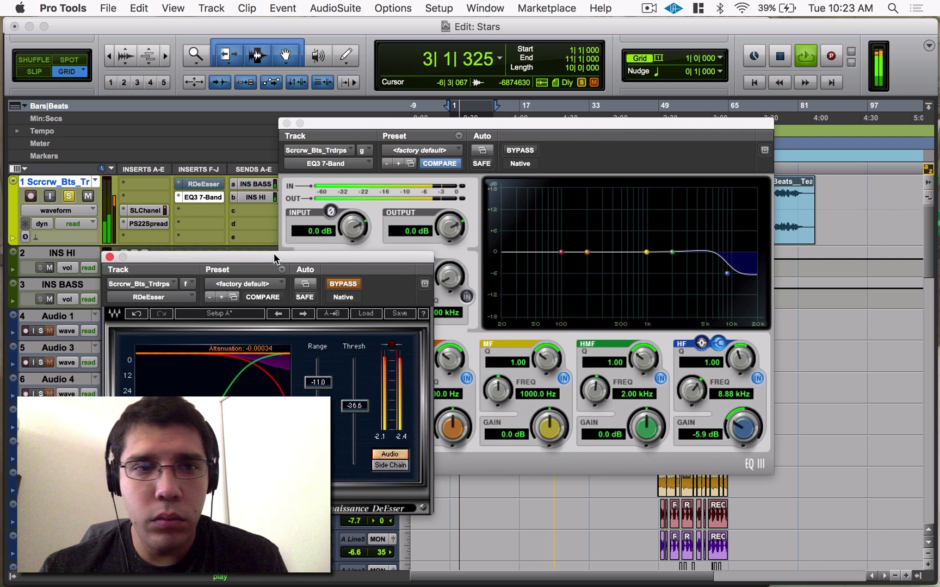
Step: Compare the beat through the RDeEsser alone, with both plug-ins bypassed, and through the EQ3 7-Band alone, and stop playback
super+click(204, 184)
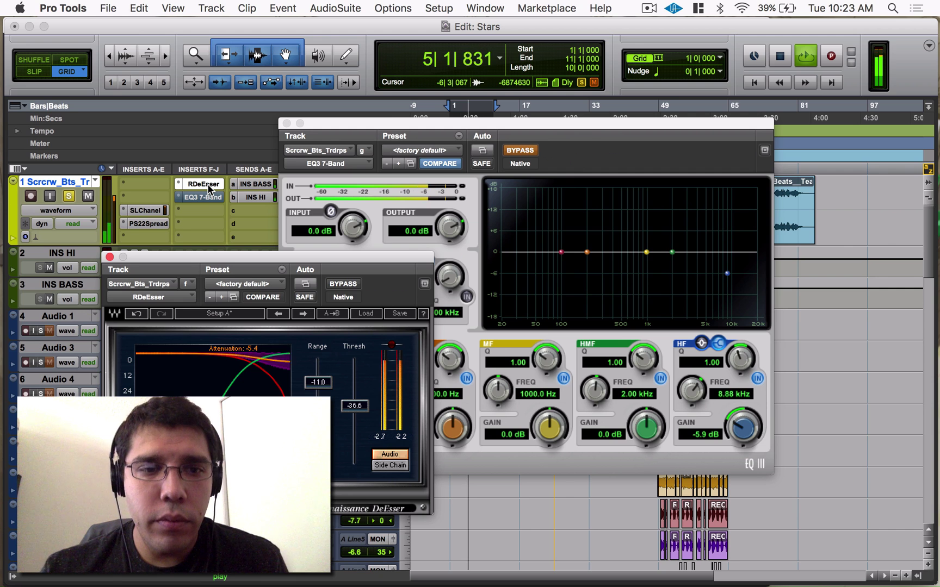
super+click(207, 185)
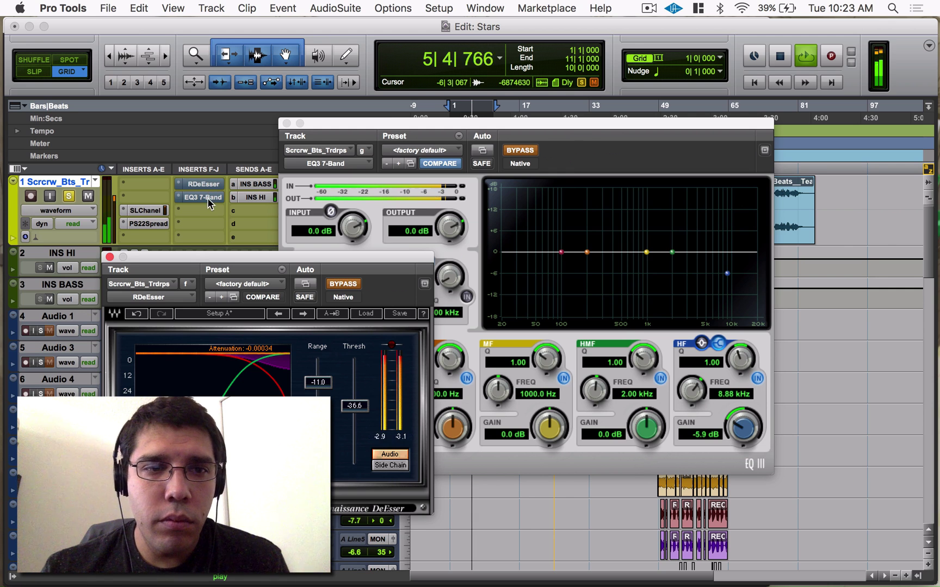
super+click(206, 199)
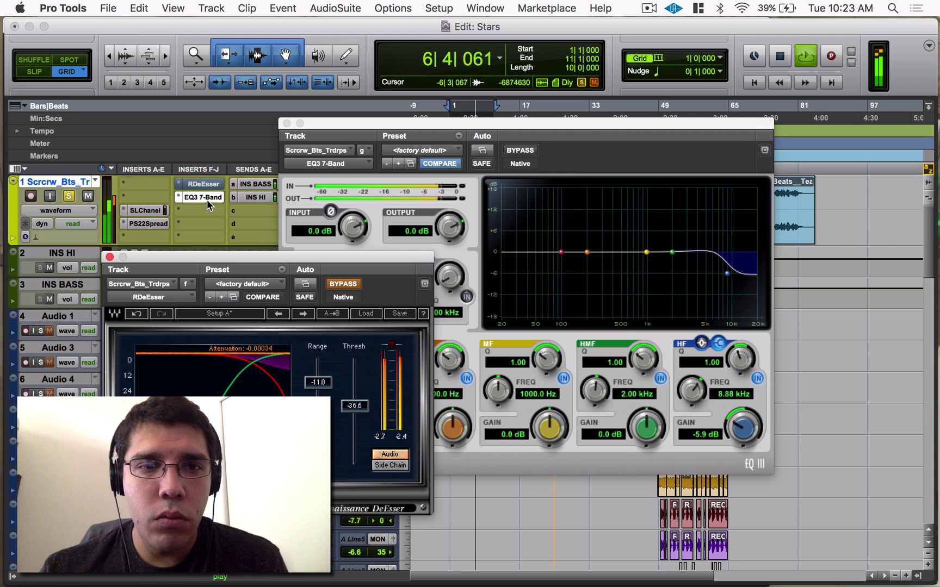
key(space)
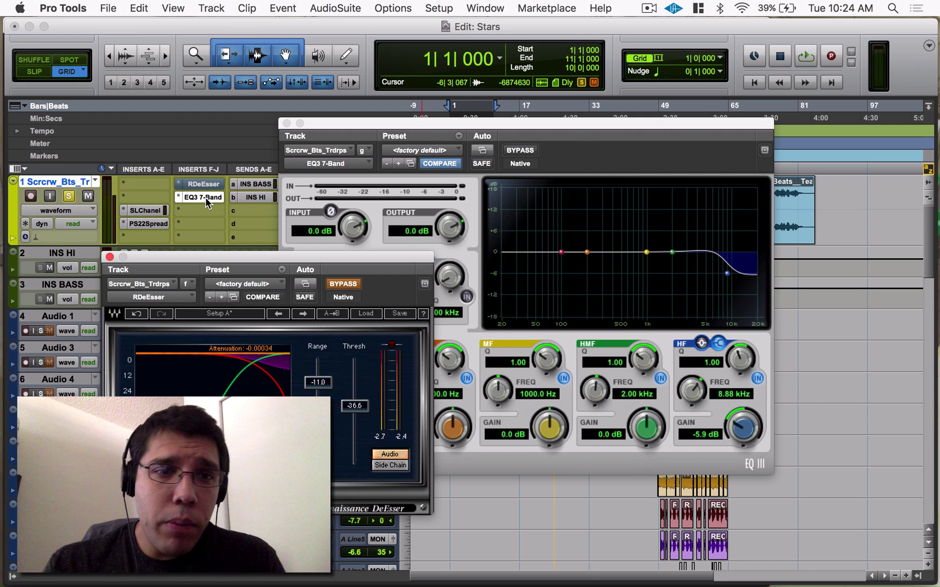
Step: Play the beat alternating between the RDeEsser and the EQ3 7-Band, leave only the RDeEsser active, and stop playback
super+click(205, 197)
super+click(206, 189)
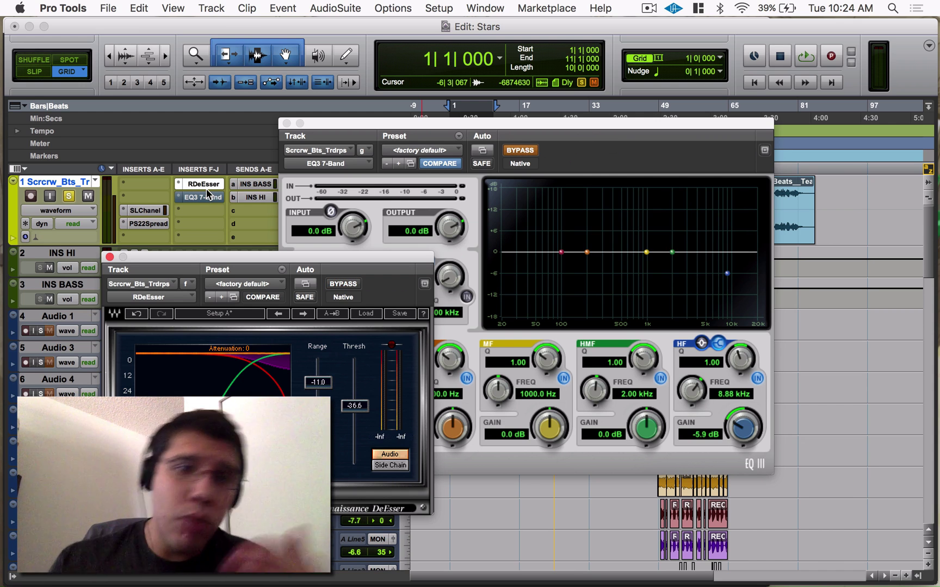
key(space)
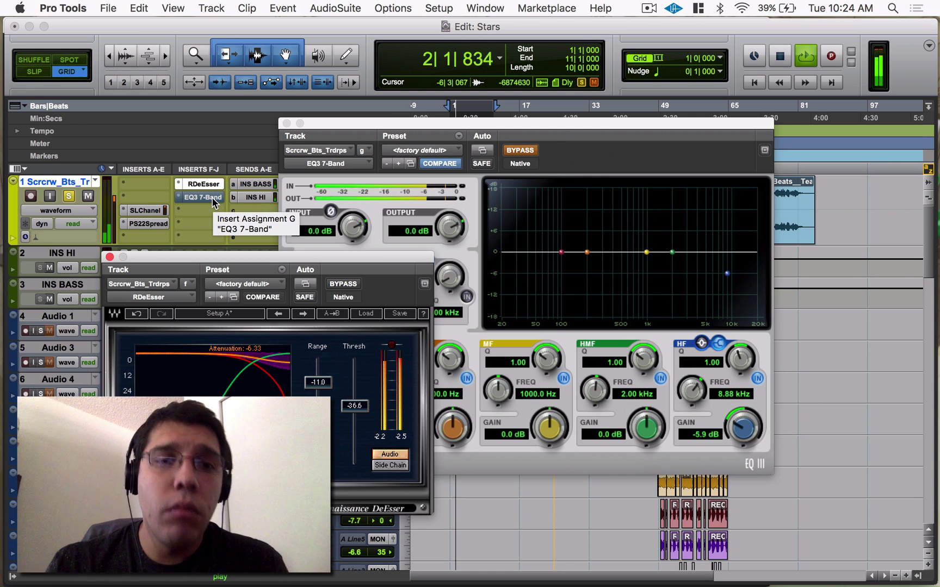
super+click(207, 185)
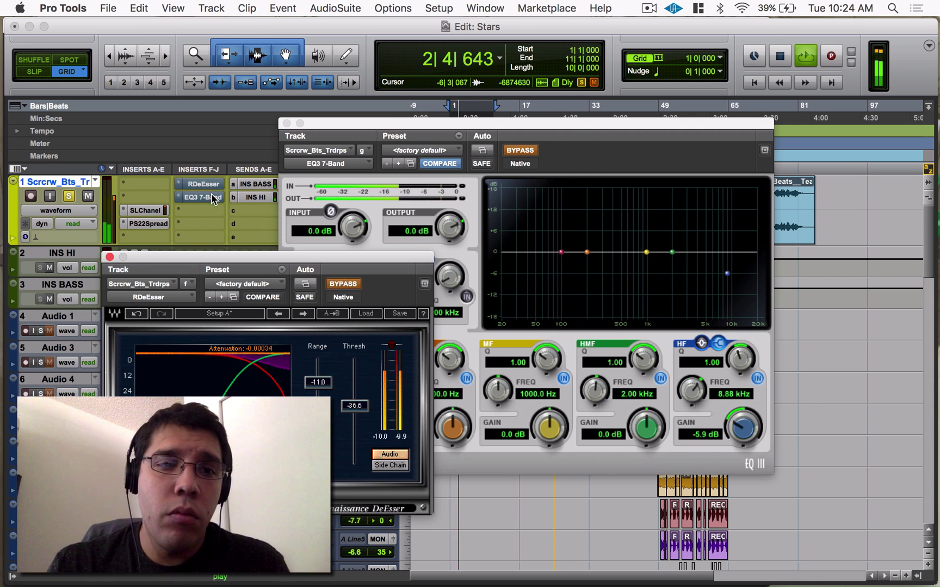
super+click(212, 198)
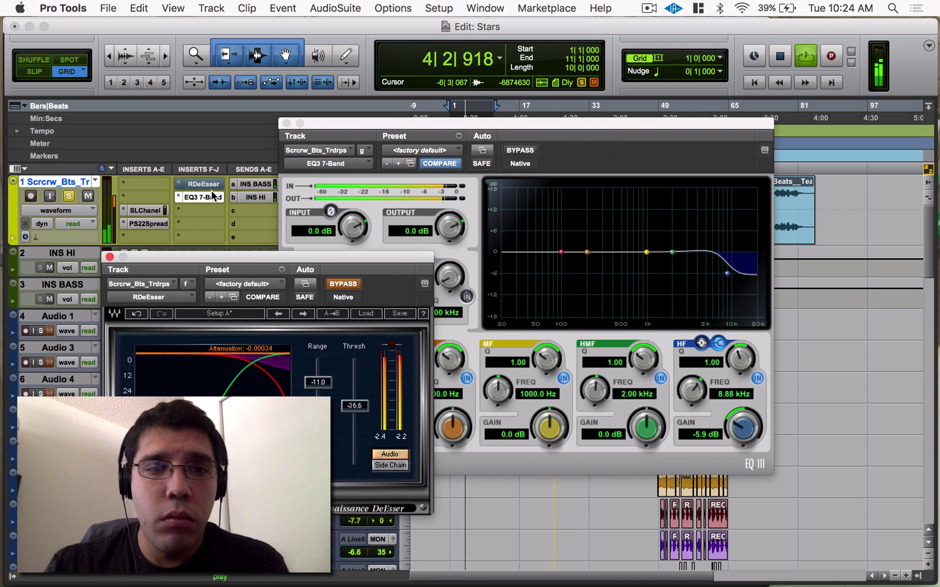
super+click(211, 195)
super+click(212, 185)
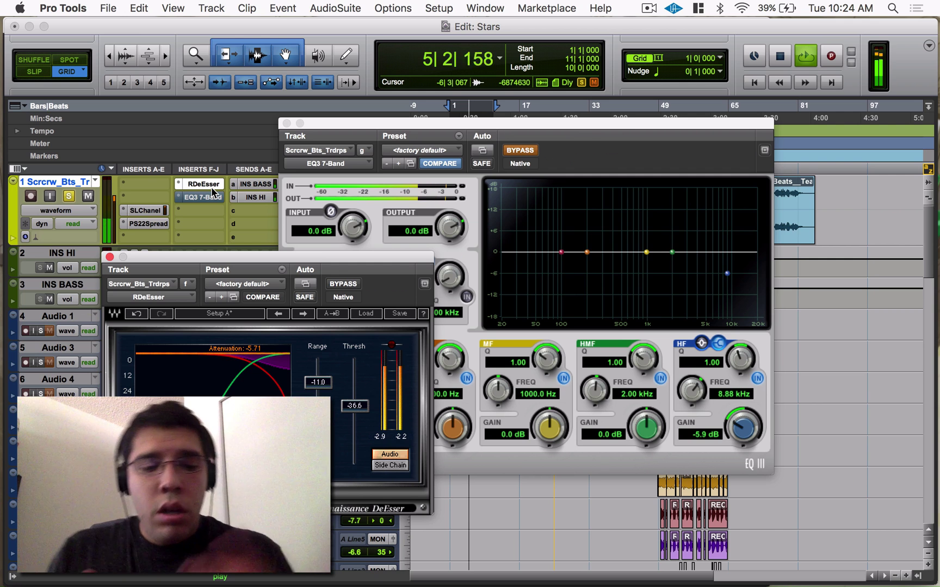
key(space)
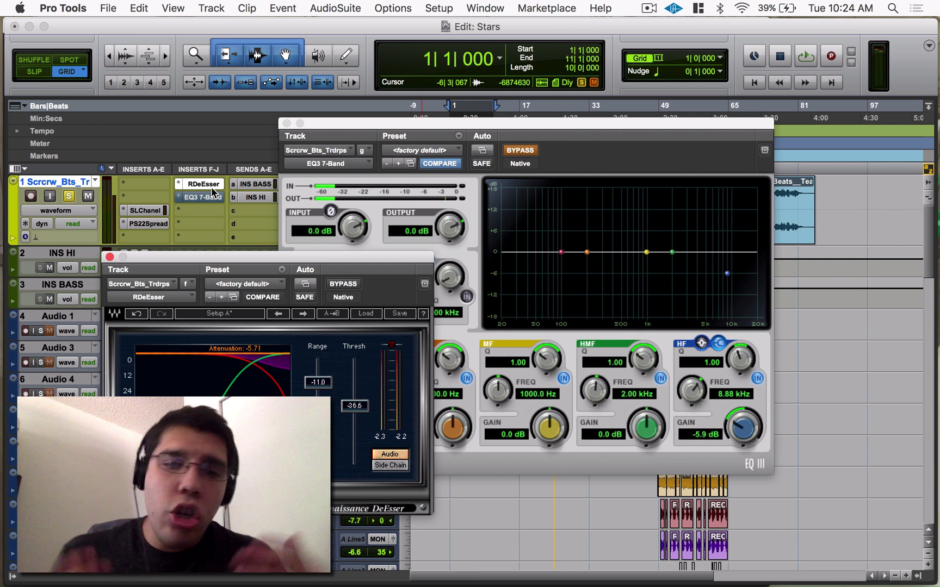